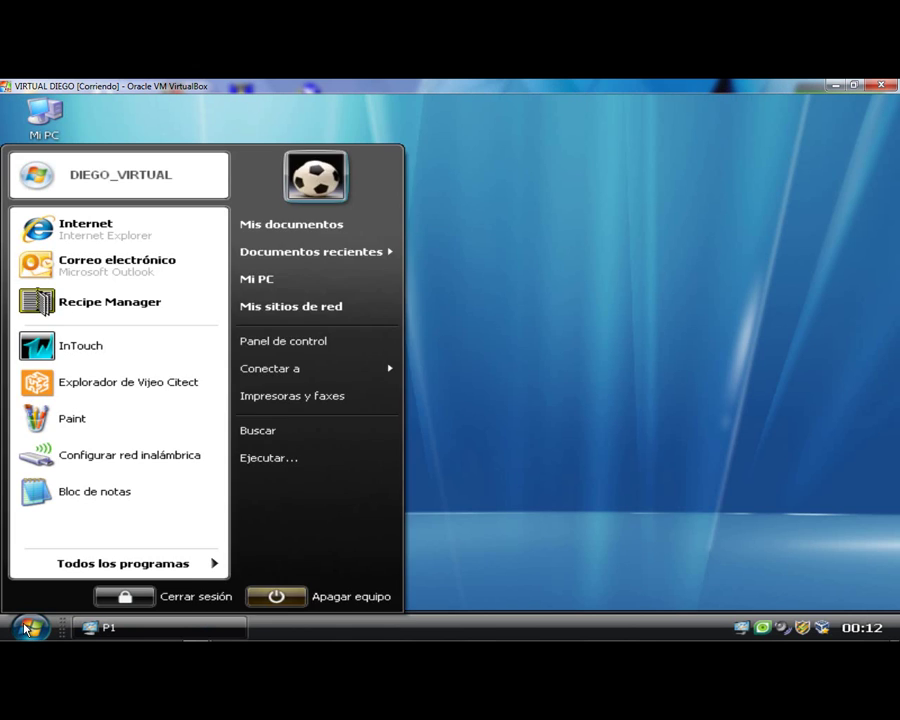
# - Launch Explorador de Vijeo Citect from the Windows XP Start menu
pyautogui.click(128, 391)
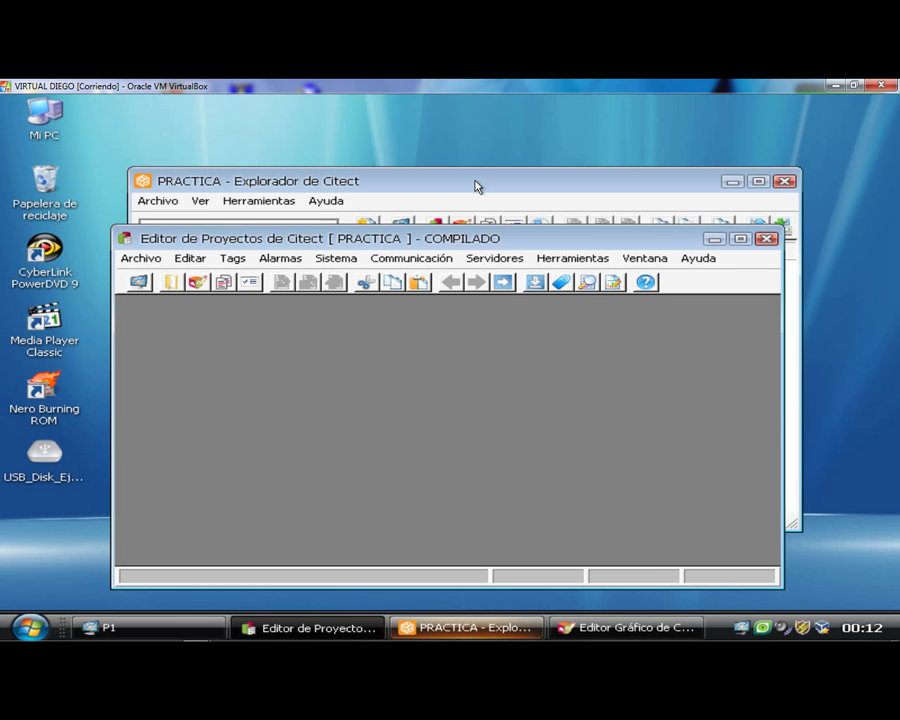
# - Create a new project named TUTORIAL from the Mis proyectos list
pyautogui.click(470, 188)
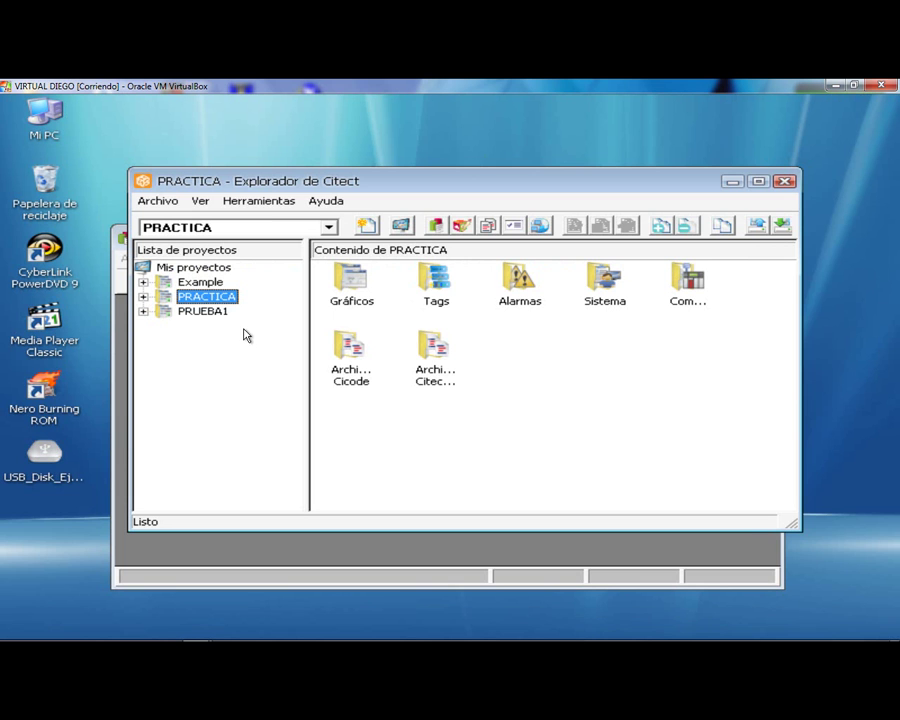
pyautogui.click(199, 270)
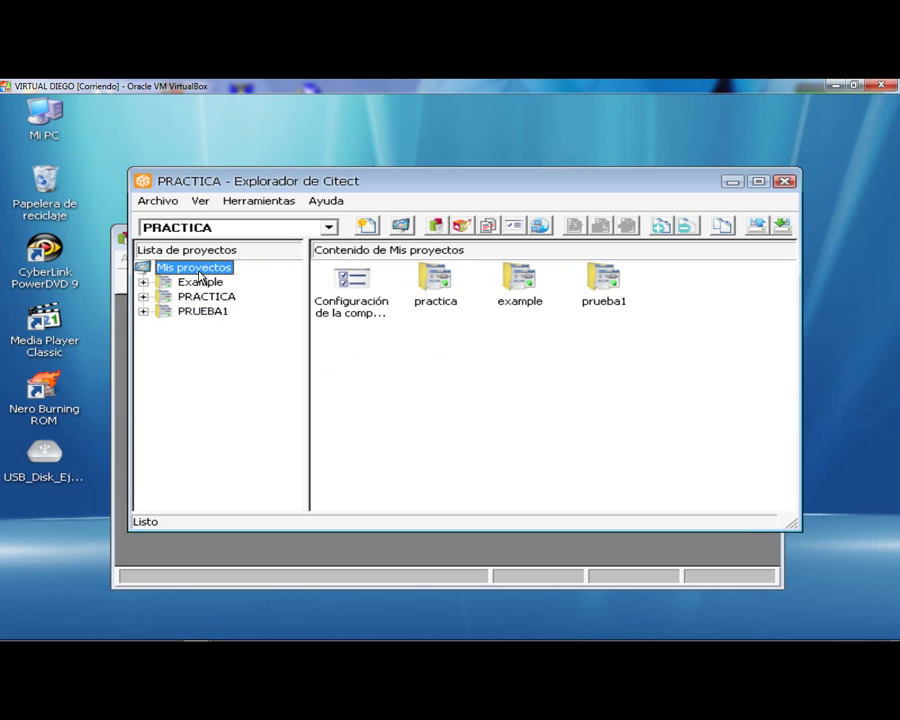
pyautogui.rightClick(200, 274)
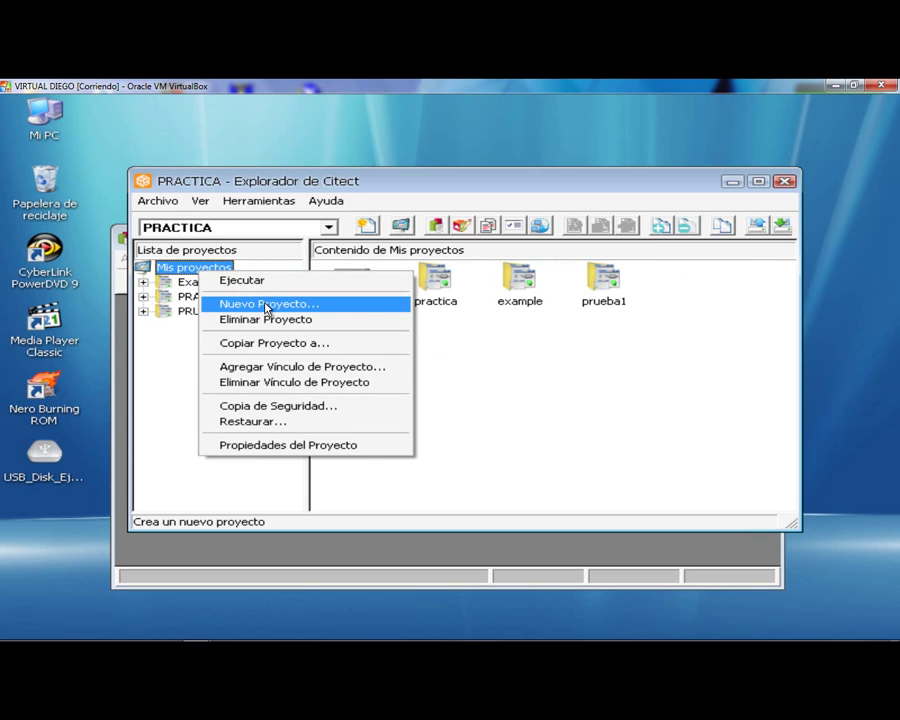
pyautogui.click(267, 305)
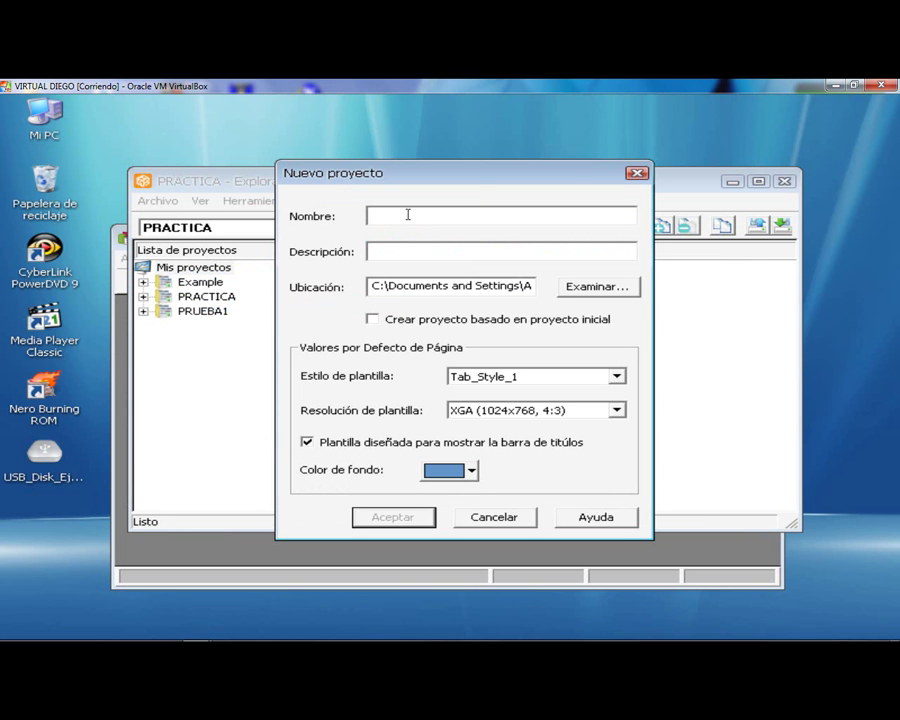
pyautogui.press('capslock')
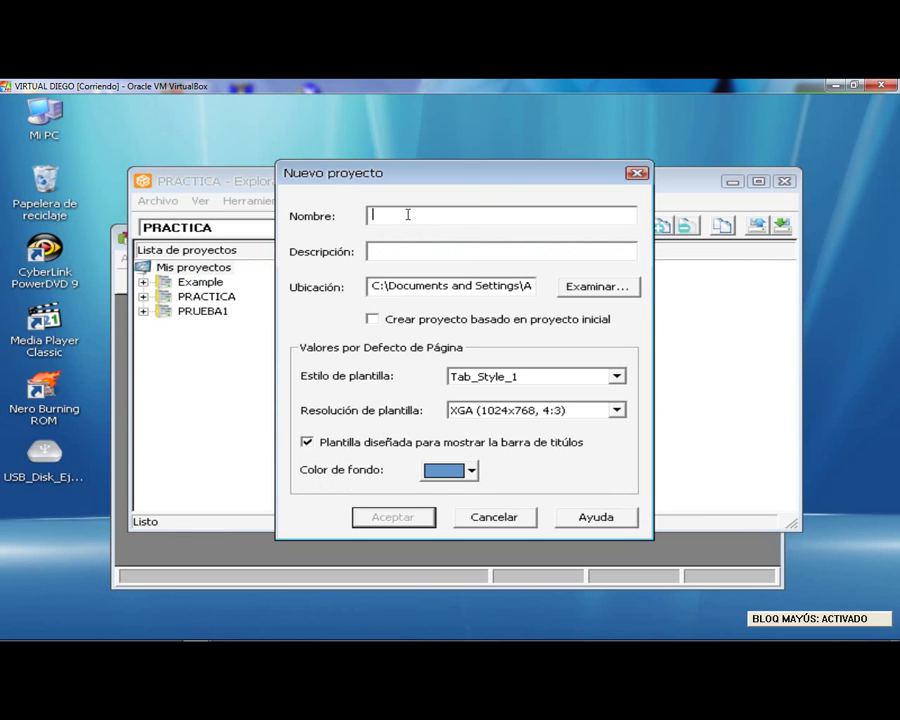
pyautogui.write('TUTORIAL')
pyautogui.press('capslock')
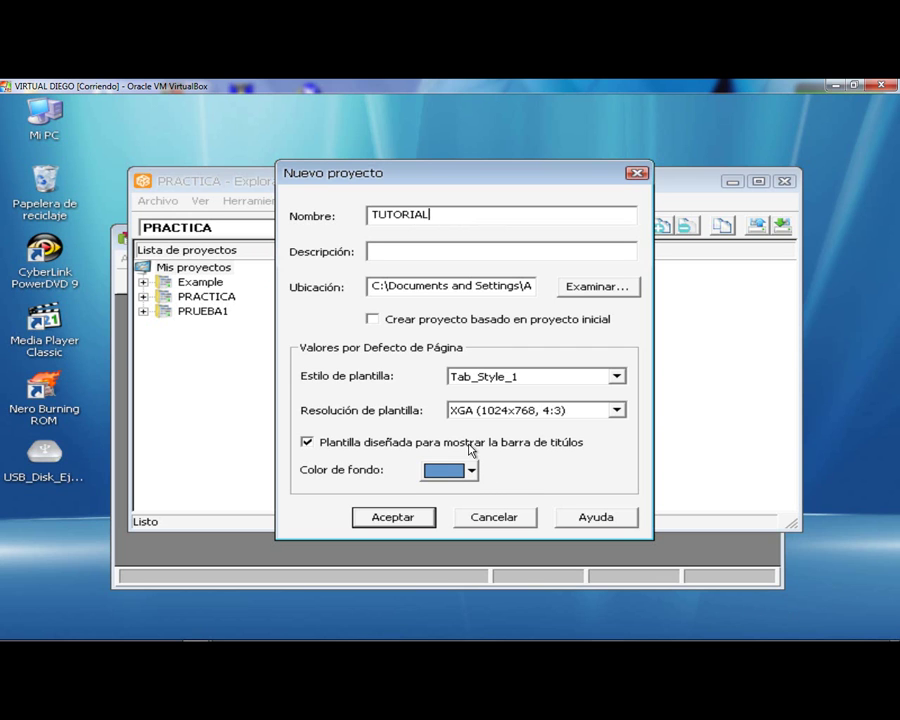
pyautogui.click(393, 518)
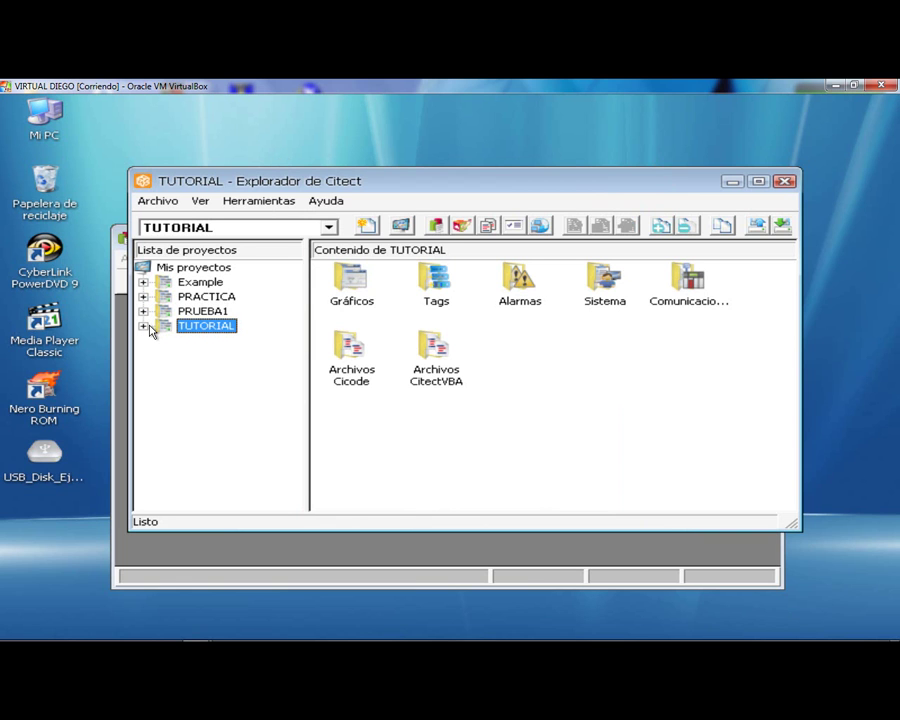
# - Under TUTORIAL's Comunicaciones > Grupos, add a group named REDES
pyautogui.click(150, 326)
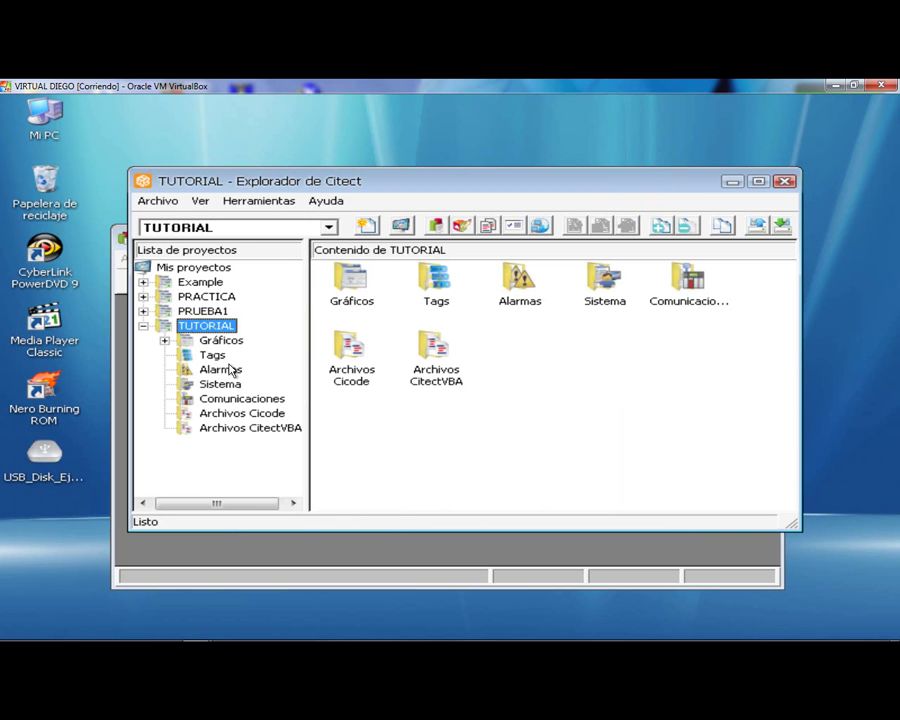
pyautogui.click(279, 399)
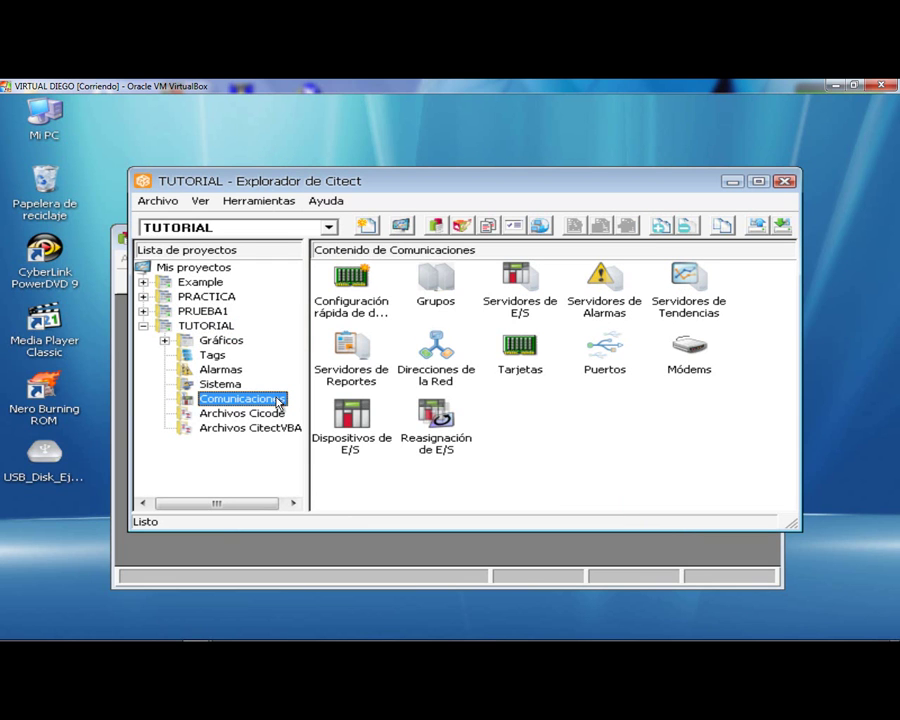
pyautogui.click(445, 292)
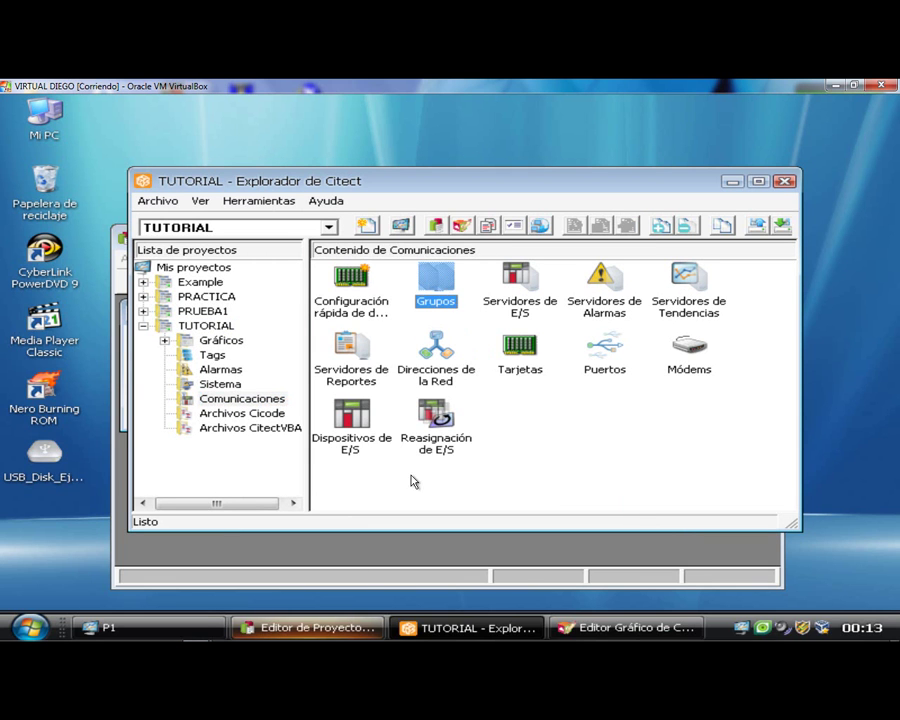
pyautogui.click(315, 628)
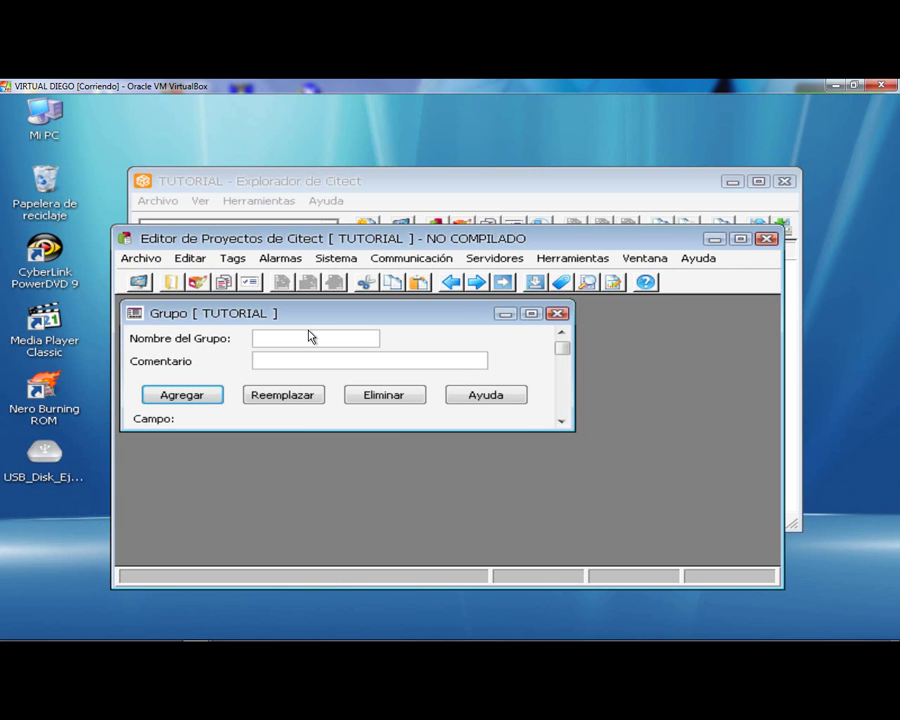
pyautogui.press('capslock')
pyautogui.write('REDES')
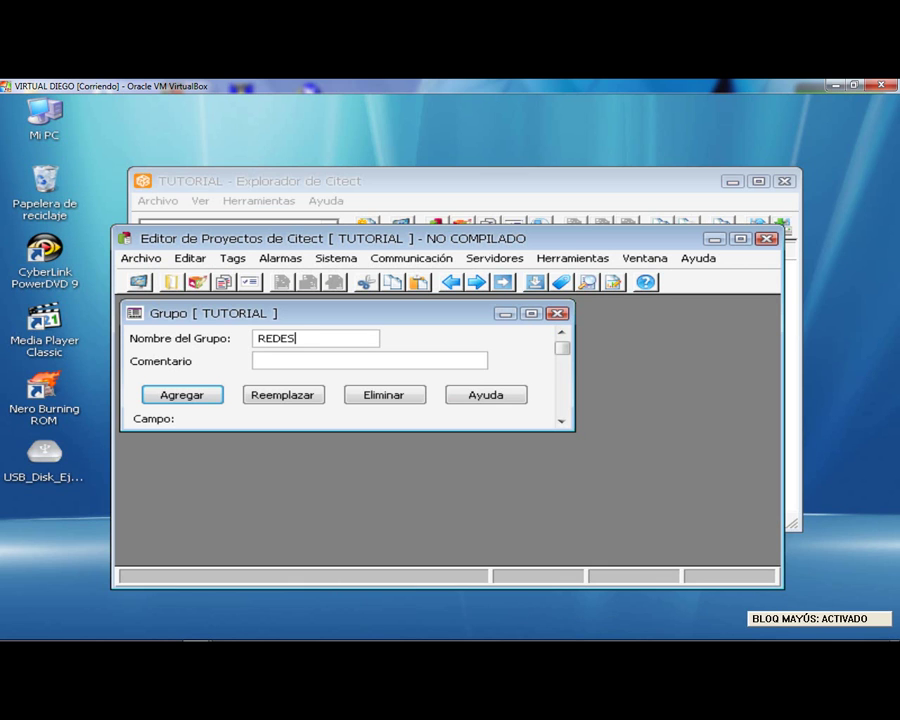
pyautogui.press('capslock')
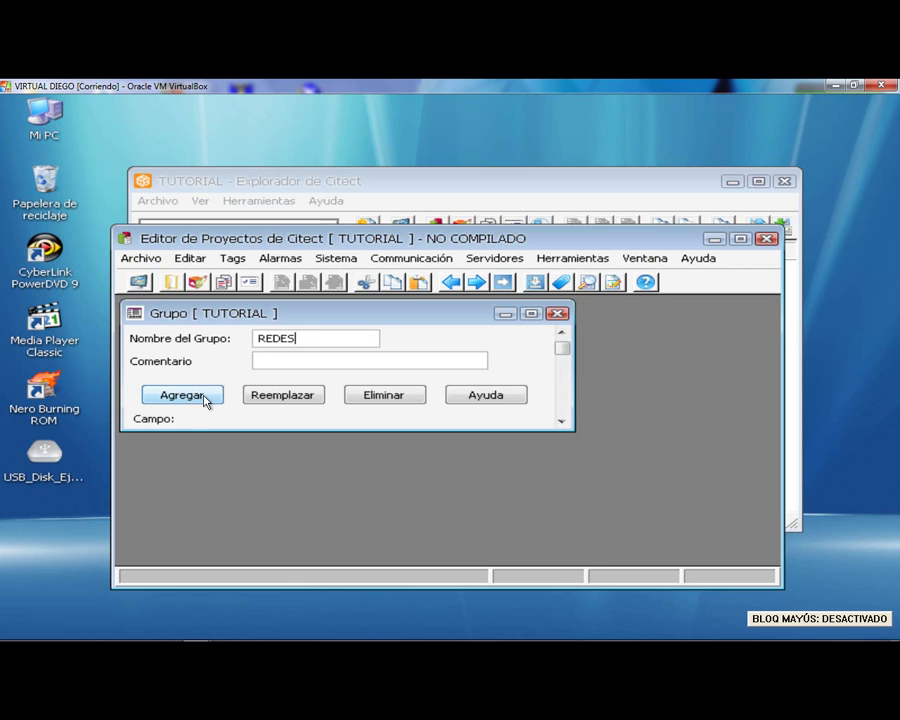
pyautogui.click(205, 398)
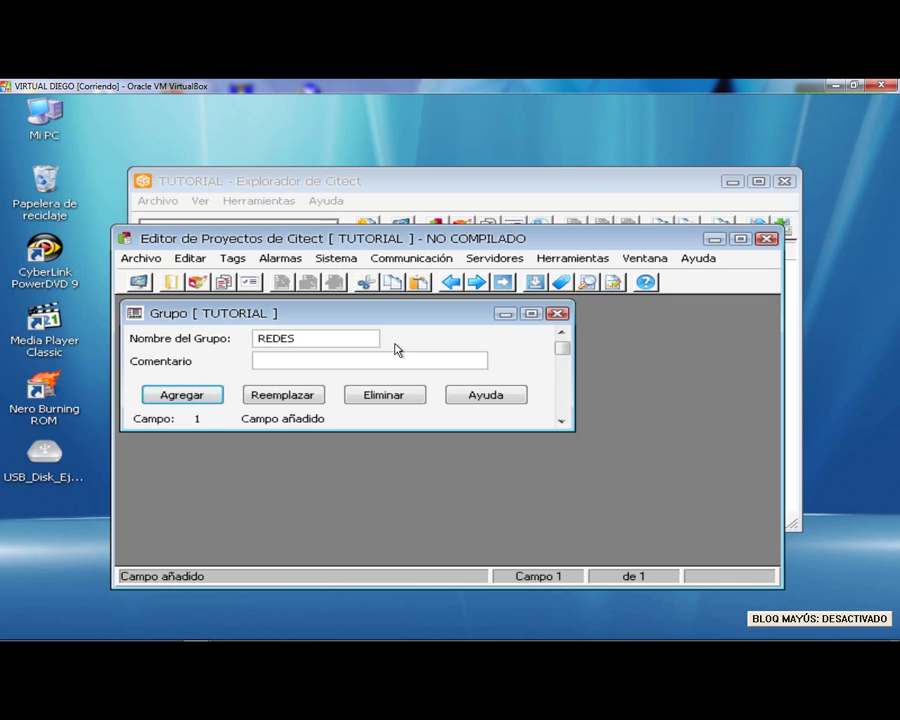
pyautogui.click(500, 259)
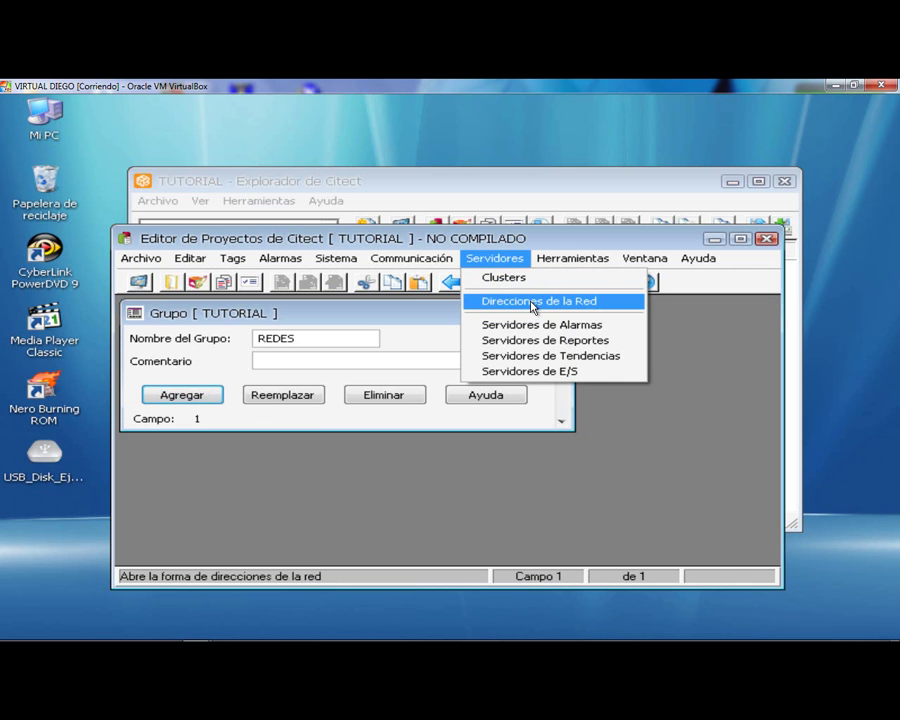
# - Add a network address named Local with address 111.110.0.1 in Direcciones de la Red
pyautogui.click(534, 301)
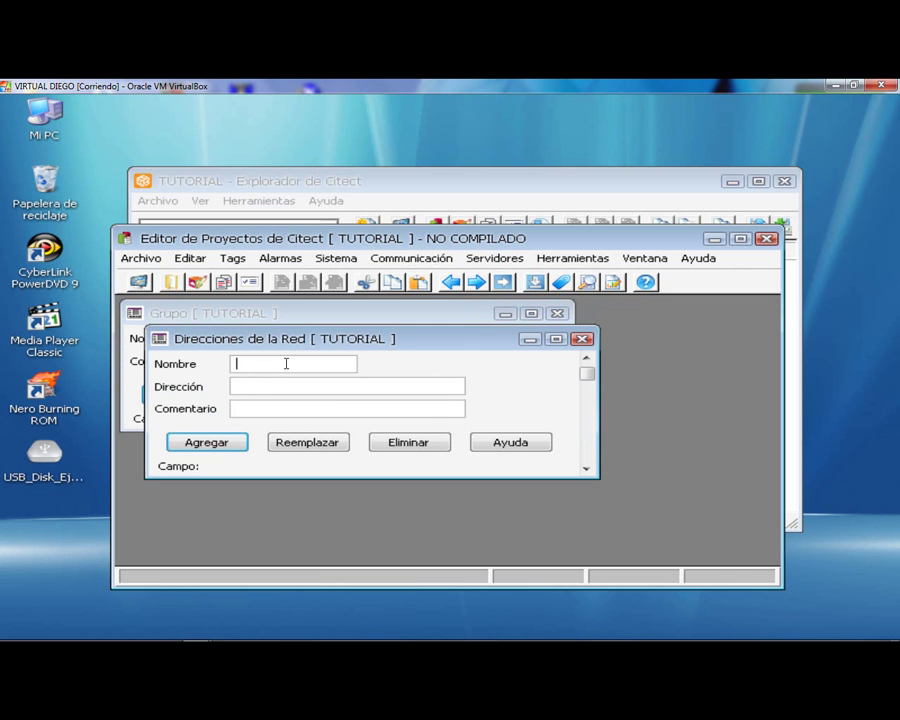
pyautogui.press('capslock')
pyautogui.write('L')
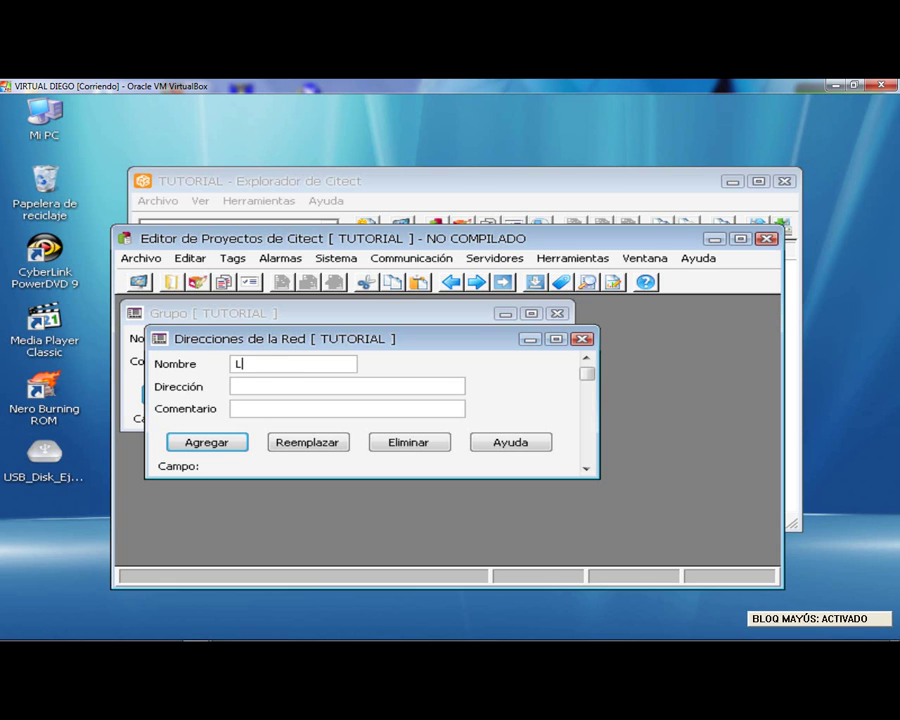
pyautogui.press('capslock')
pyautogui.write('ocal')
pyautogui.click(285, 386)
pyautogui.write('11')
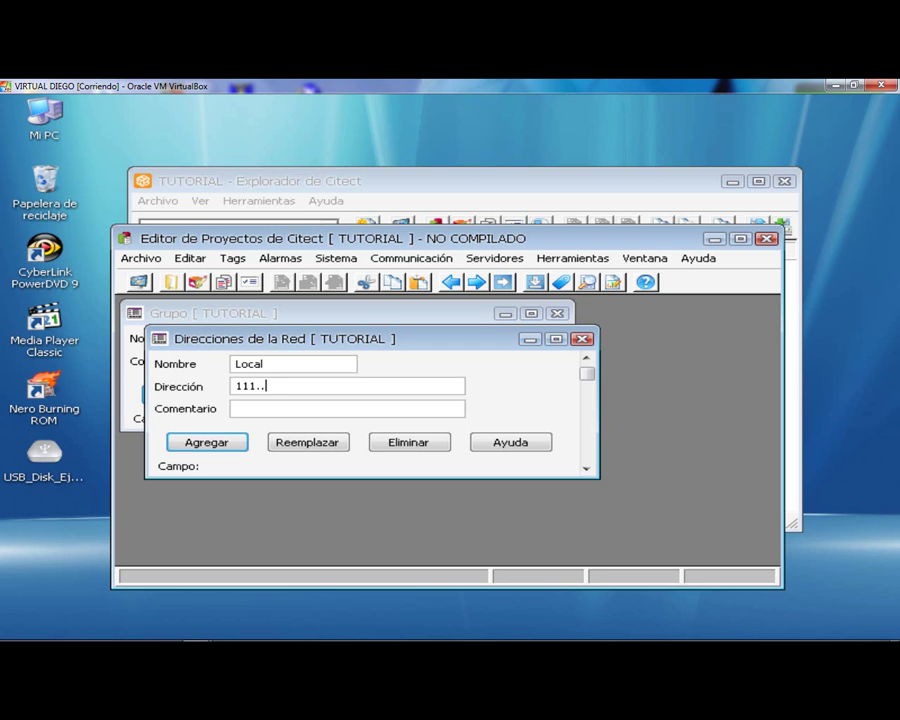
pyautogui.write('1.11')
pyautogui.click(207, 442)
pyautogui.click(493, 258)
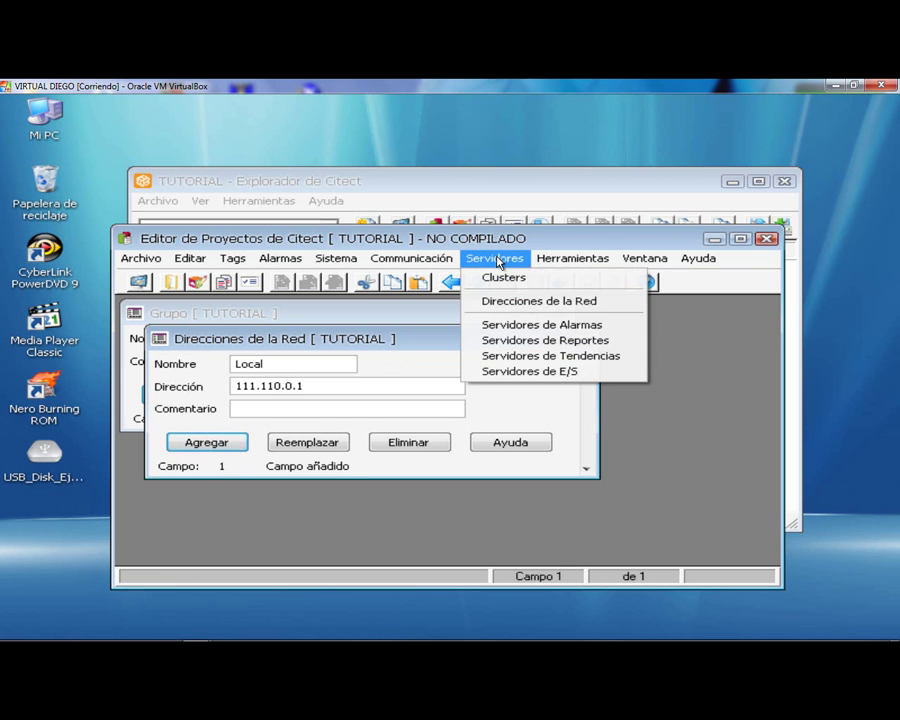
# - Add alarm server Alarmas in Primary mode on the Local network address
pyautogui.click(530, 327)
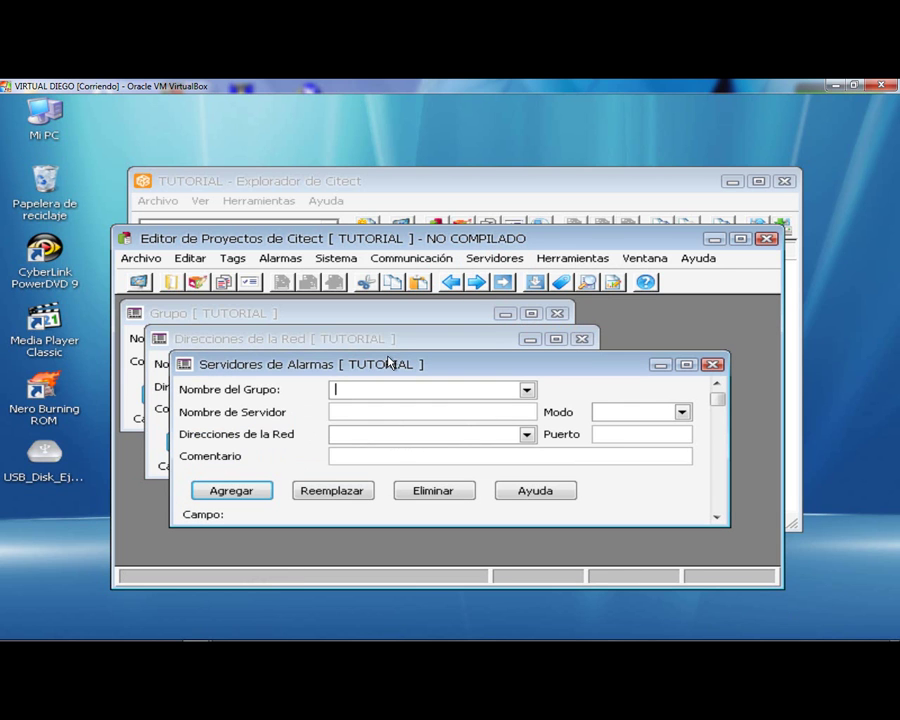
pyautogui.click(355, 413)
pyautogui.press('capslock')
pyautogui.write('A')
pyautogui.press('capslock')
pyautogui.write('l')
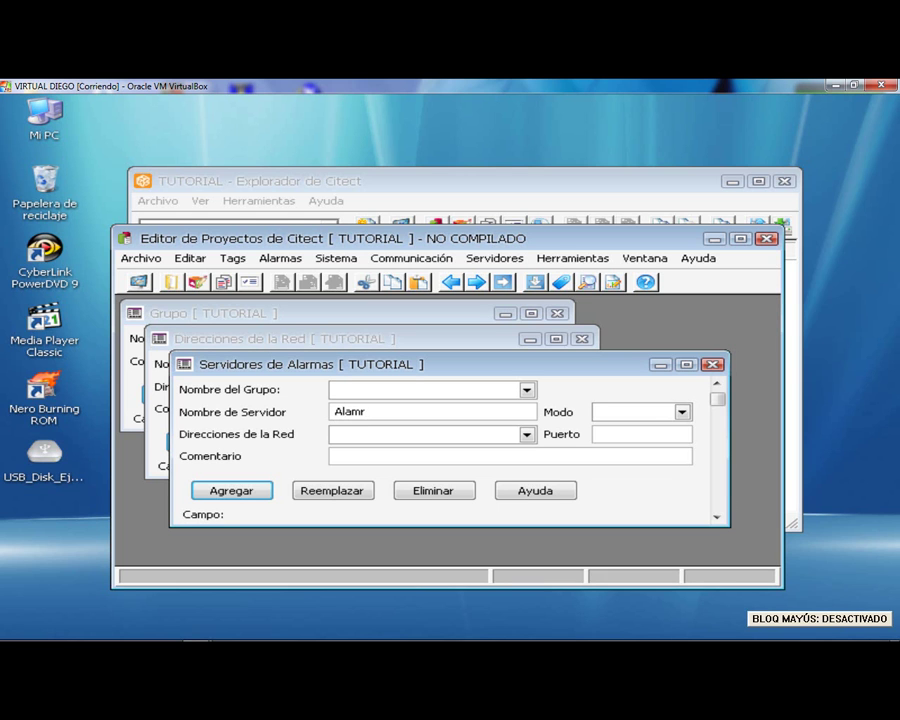
pyautogui.write('armas')
pyautogui.click(681, 411)
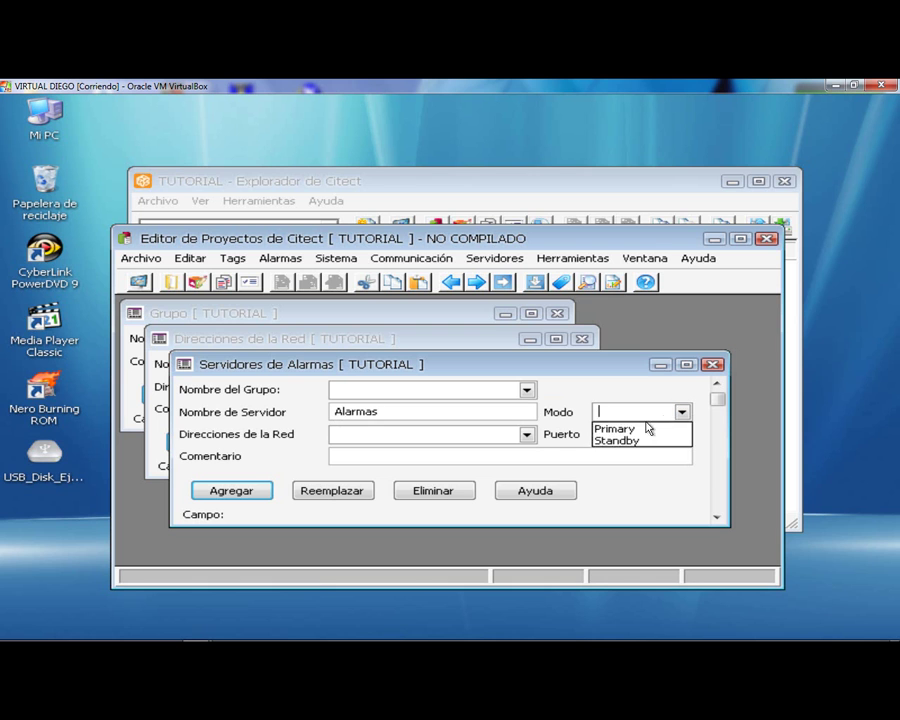
pyautogui.click(650, 428)
pyautogui.click(527, 436)
pyautogui.click(529, 440)
pyautogui.click(378, 451)
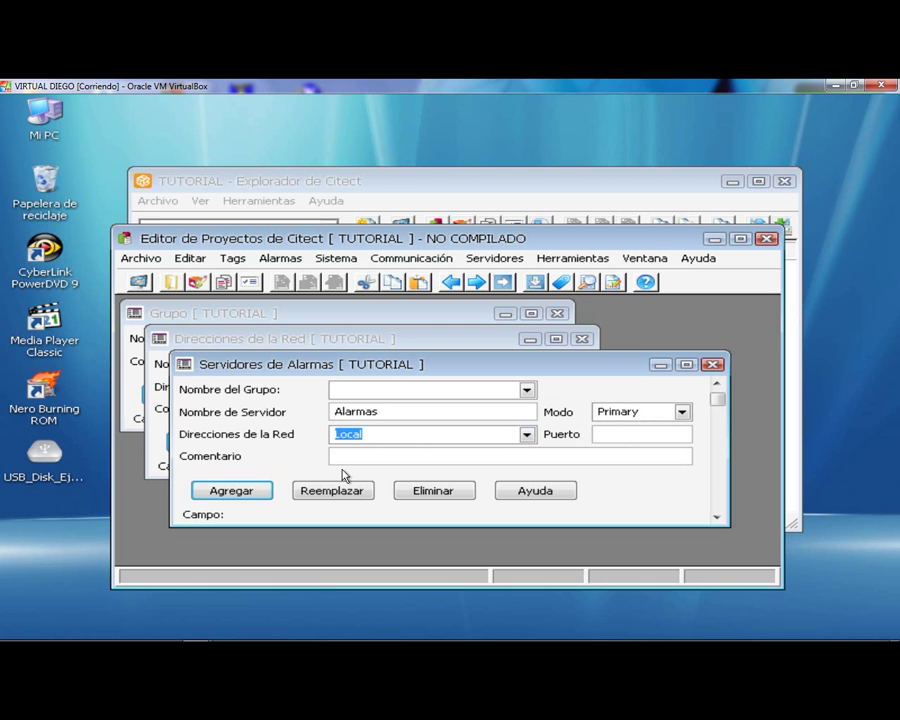
pyautogui.click(212, 494)
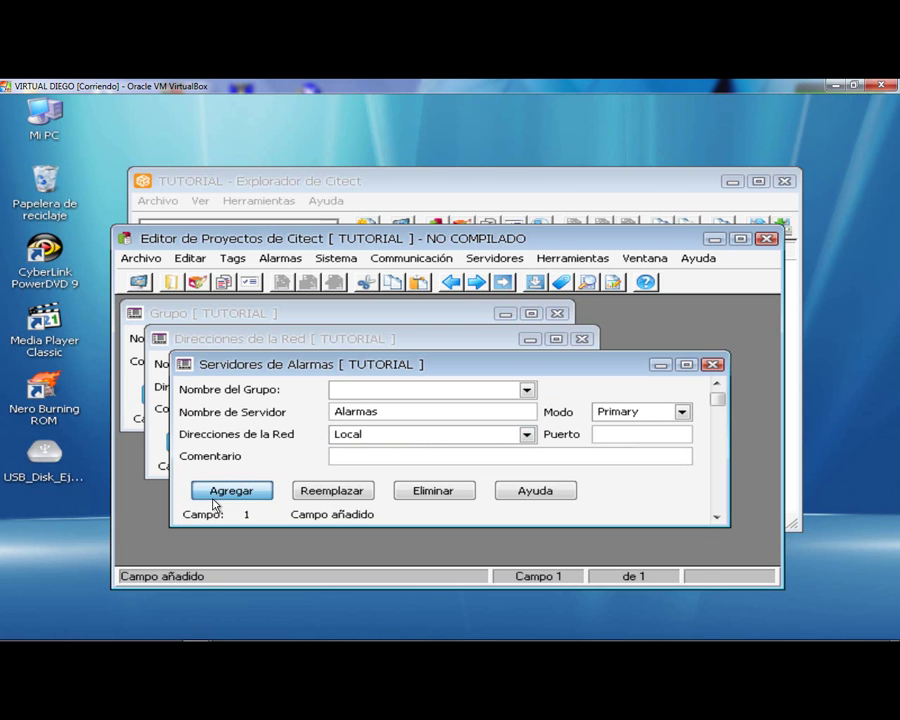
# - Add report server Reportes on the Local address in Primary mode
pyautogui.click(495, 259)
pyautogui.click(547, 340)
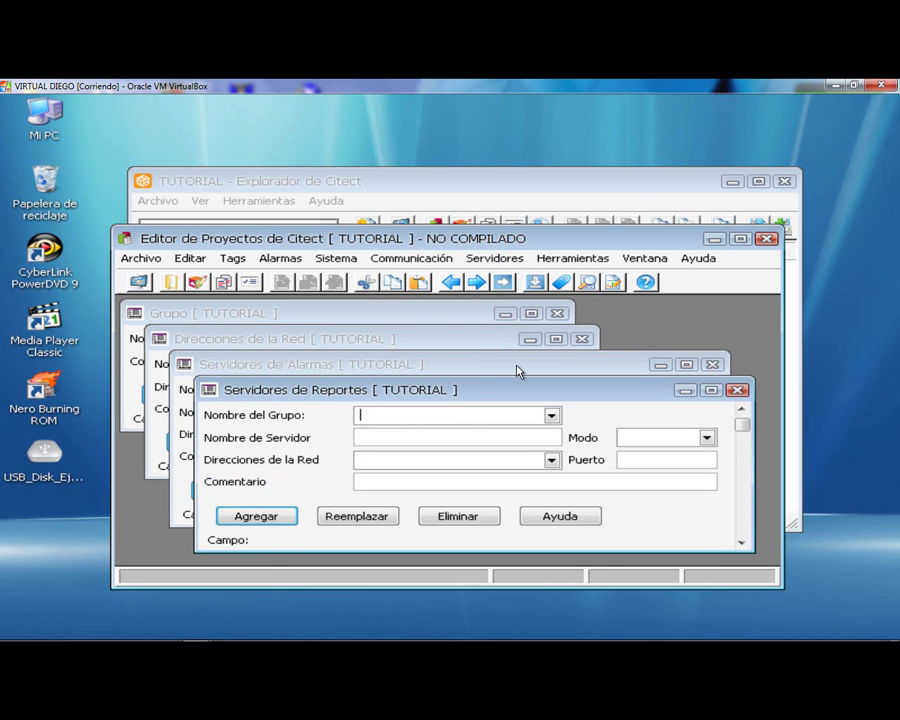
pyautogui.click(403, 441)
pyautogui.press('capslock')
pyautogui.write('R')
pyautogui.press('capslock')
pyautogui.write('eportes')
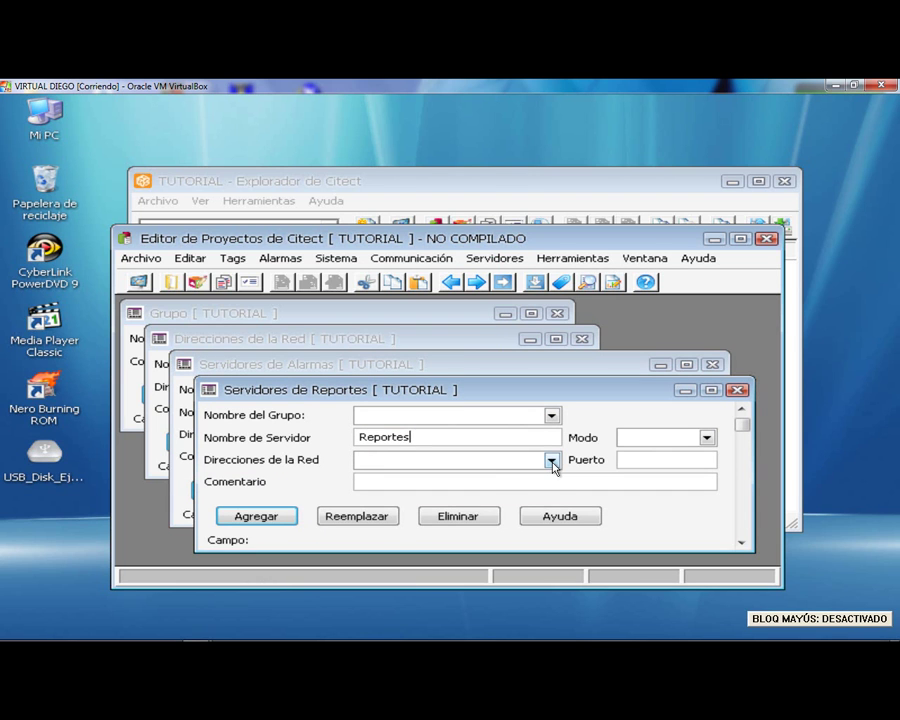
pyautogui.click(551, 460)
pyautogui.click(492, 476)
pyautogui.click(707, 438)
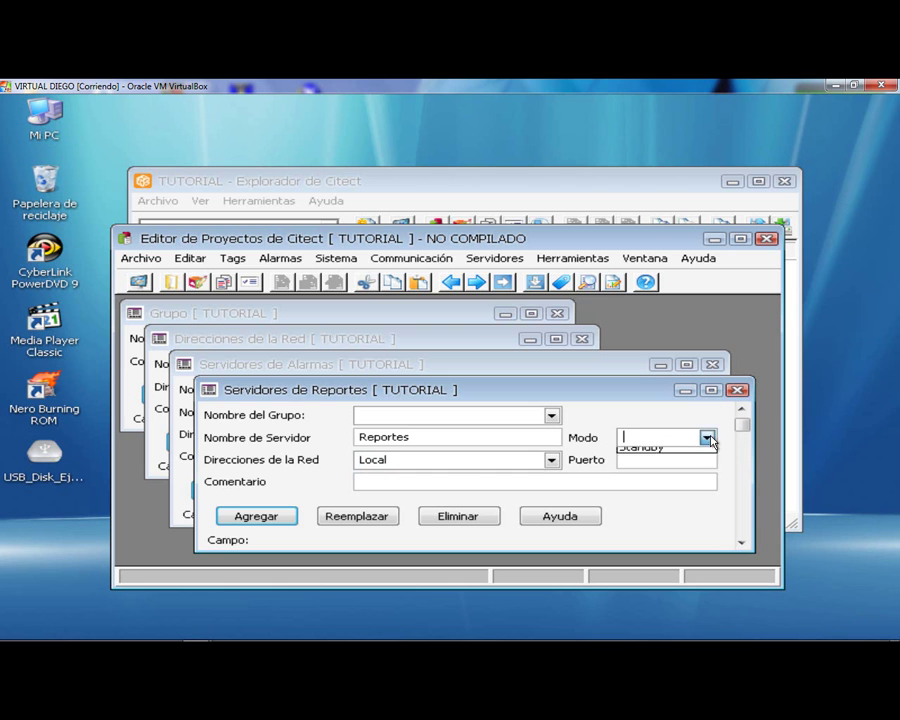
pyautogui.click(655, 453)
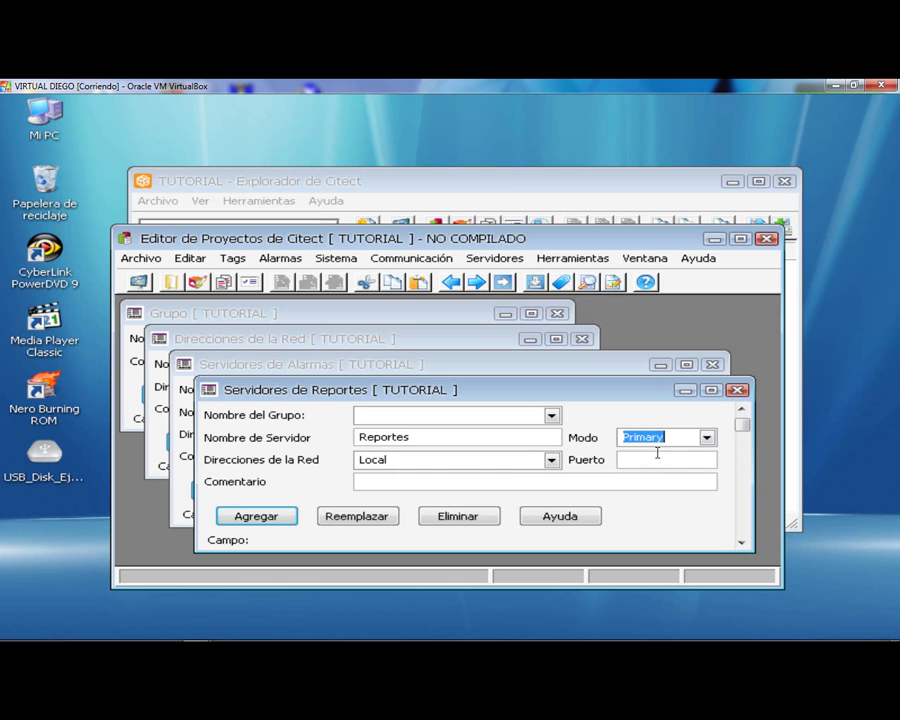
pyautogui.click(285, 516)
pyautogui.click(490, 262)
# - Add trend server Tendencias in Primary mode on the Local network address
pyautogui.click(580, 357)
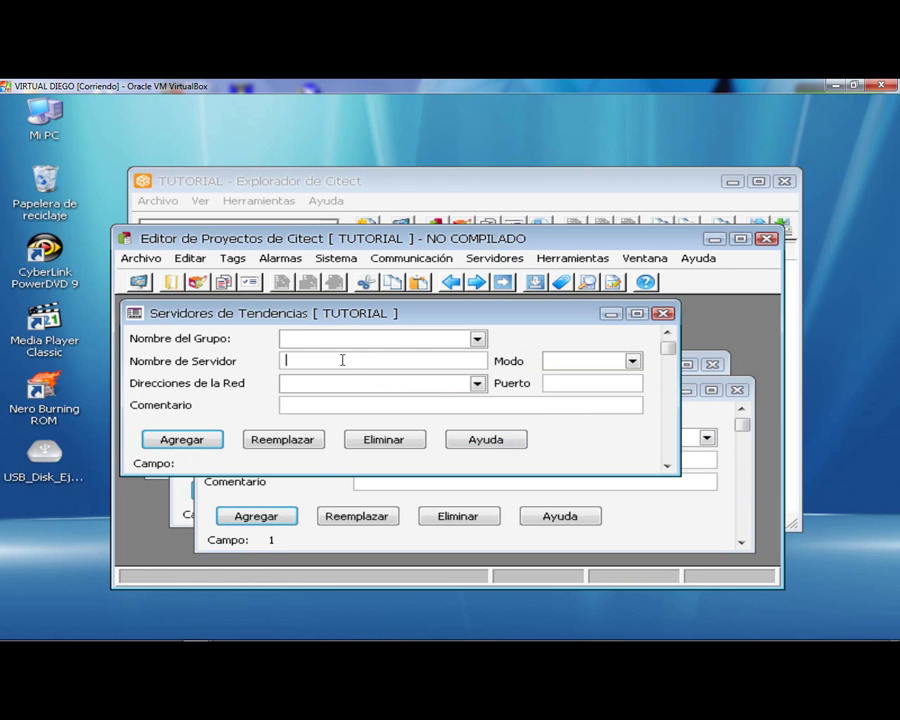
pyautogui.press('capslock')
pyautogui.write('T')
pyautogui.press('capslock')
pyautogui.write('endencias')
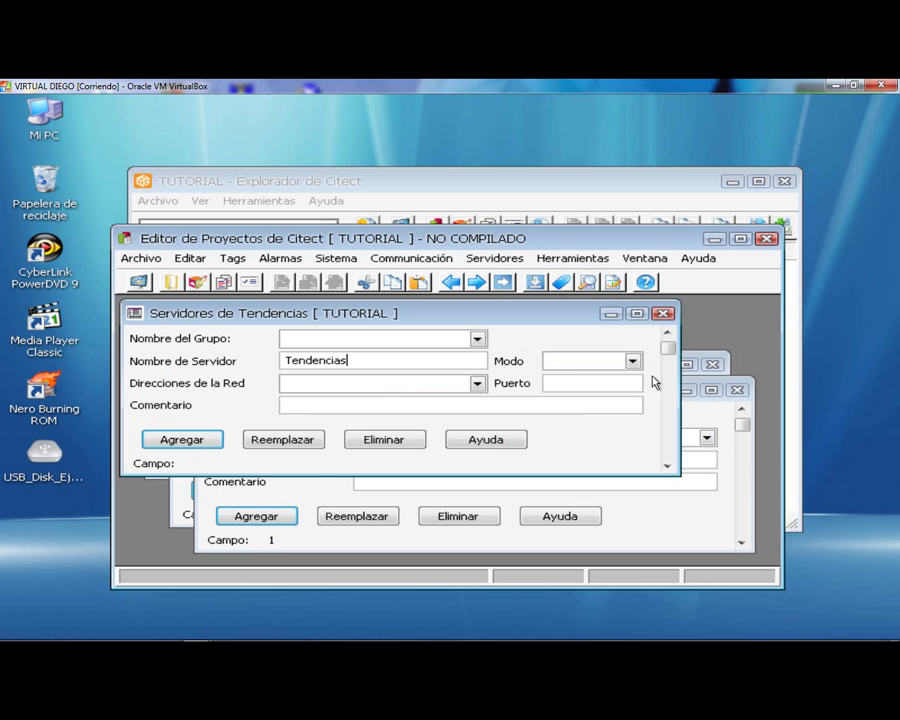
pyautogui.click(632, 361)
pyautogui.click(598, 381)
pyautogui.click(477, 383)
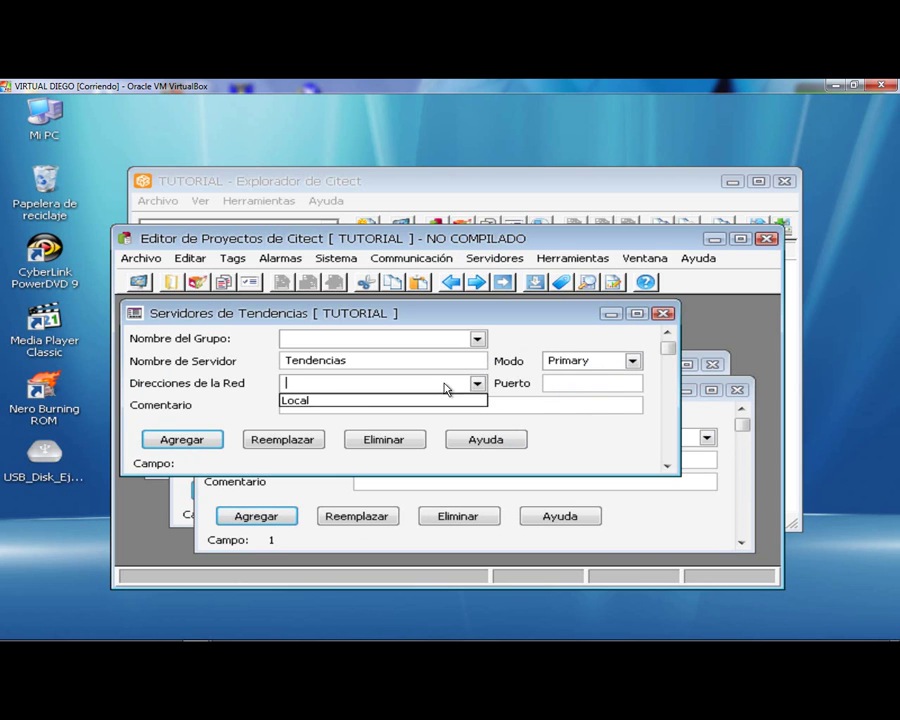
pyautogui.click(315, 402)
pyautogui.click(155, 438)
# - Add I/O server IOServer on the Local address with port 3084, then close its form
pyautogui.click(487, 259)
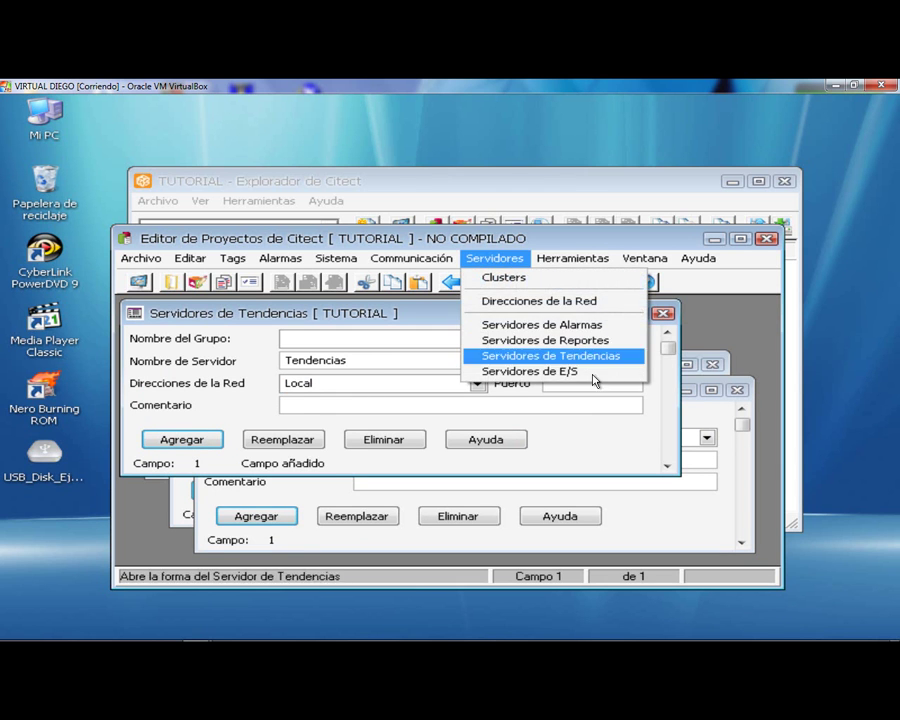
pyautogui.click(596, 371)
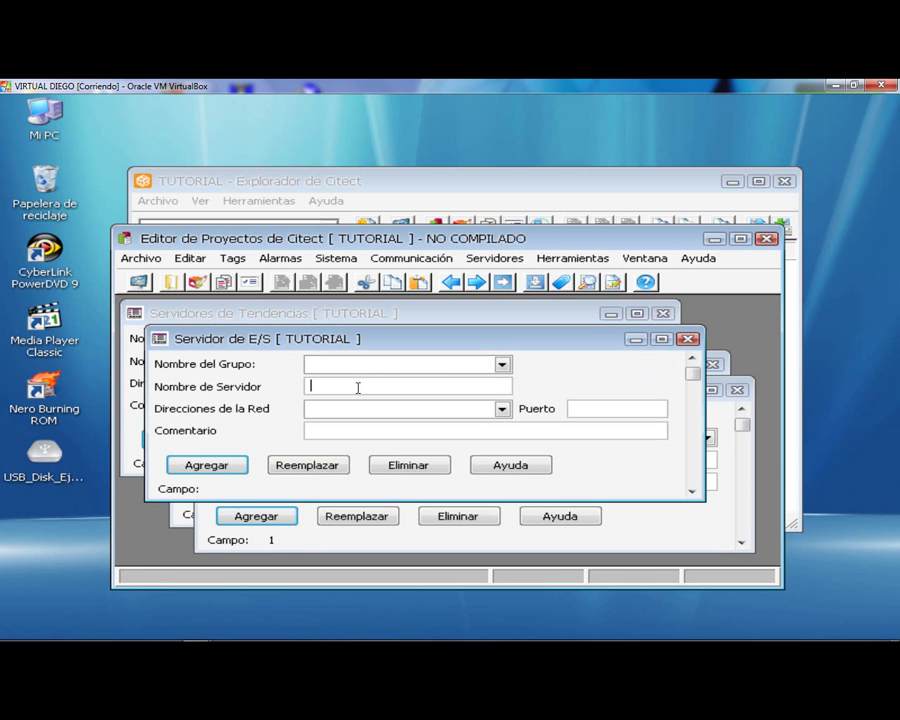
pyautogui.click(312, 386)
pyautogui.press('capslock')
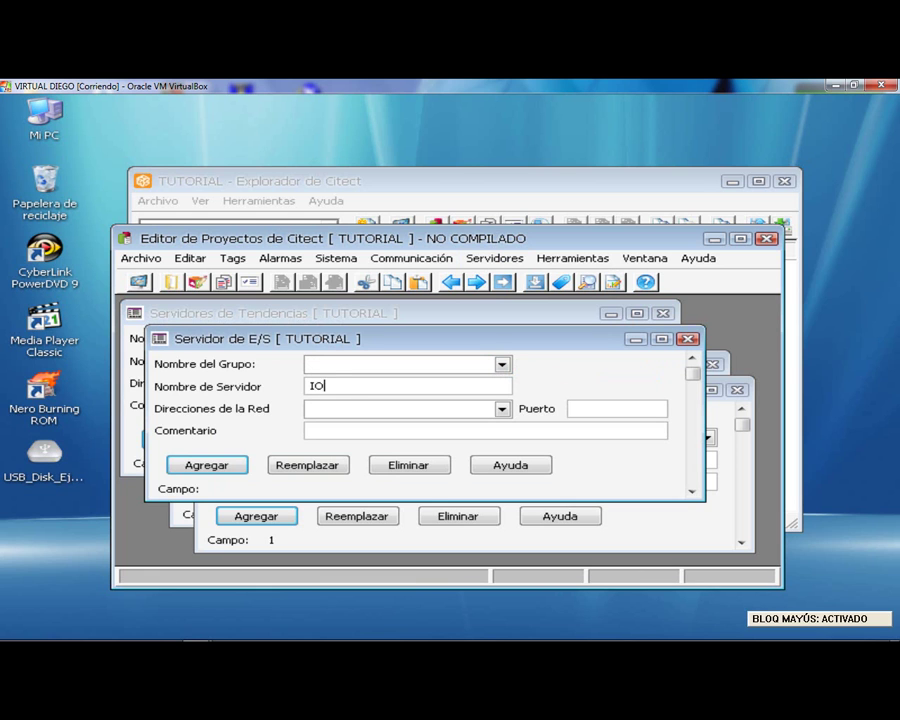
pyautogui.write('IOS')
pyautogui.press('capslock')
pyautogui.write('erv')
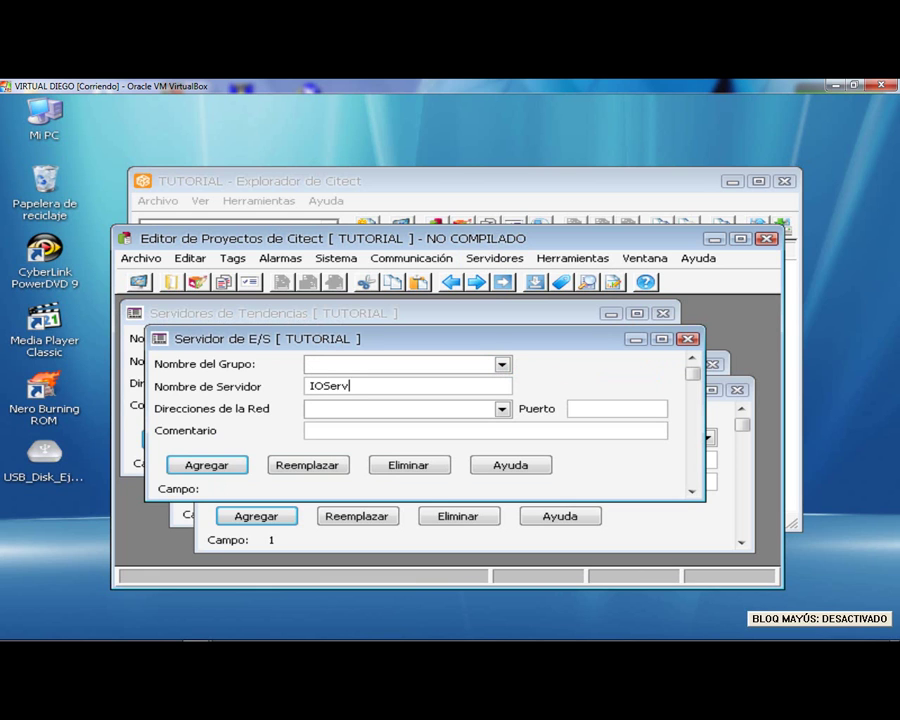
pyautogui.click(502, 409)
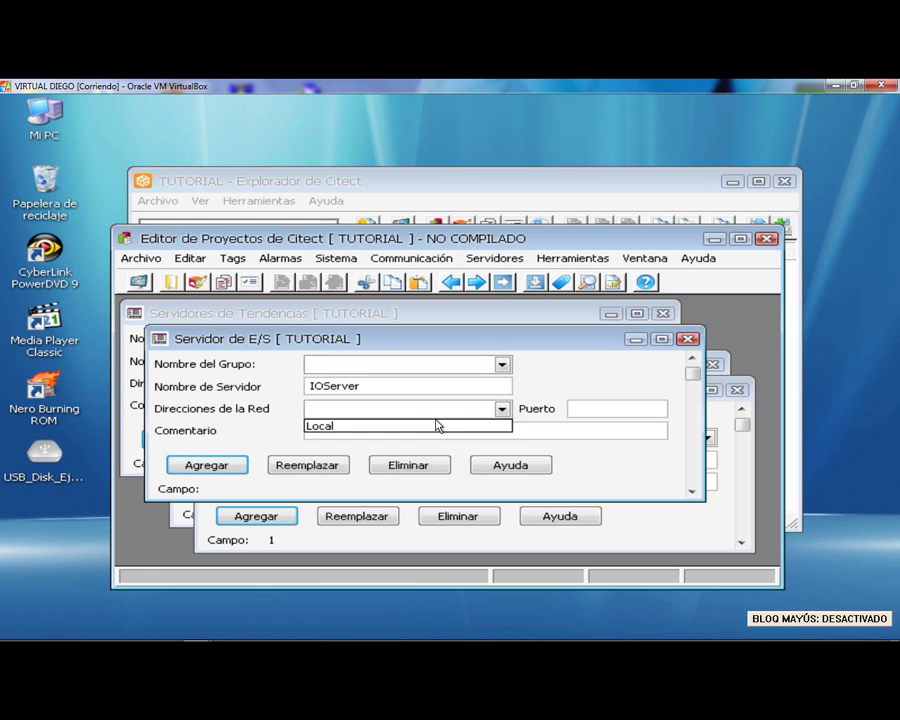
pyautogui.click(436, 424)
pyautogui.click(578, 408)
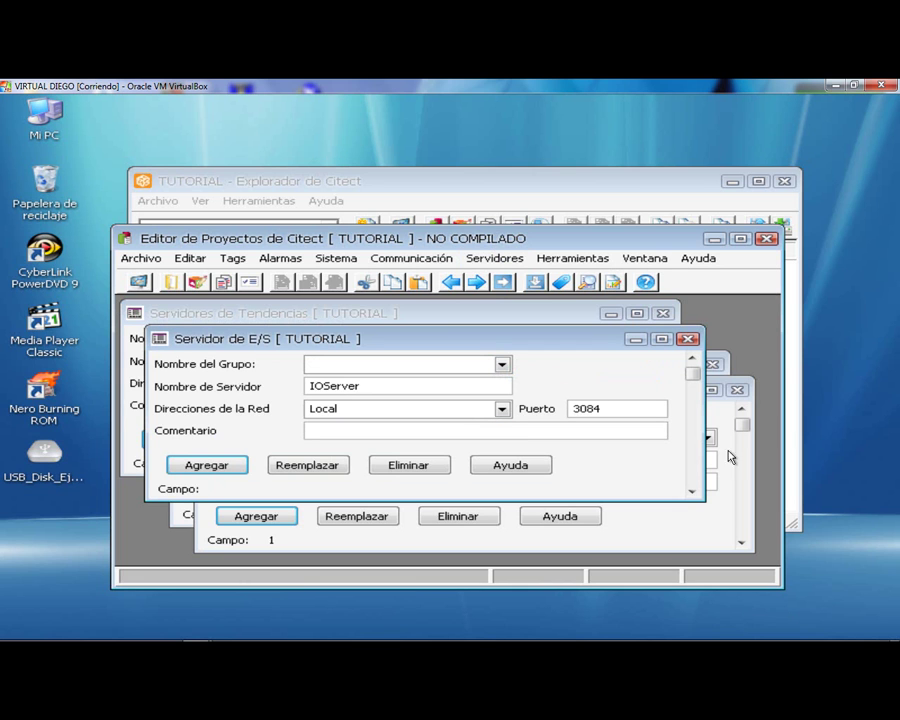
pyautogui.click(219, 468)
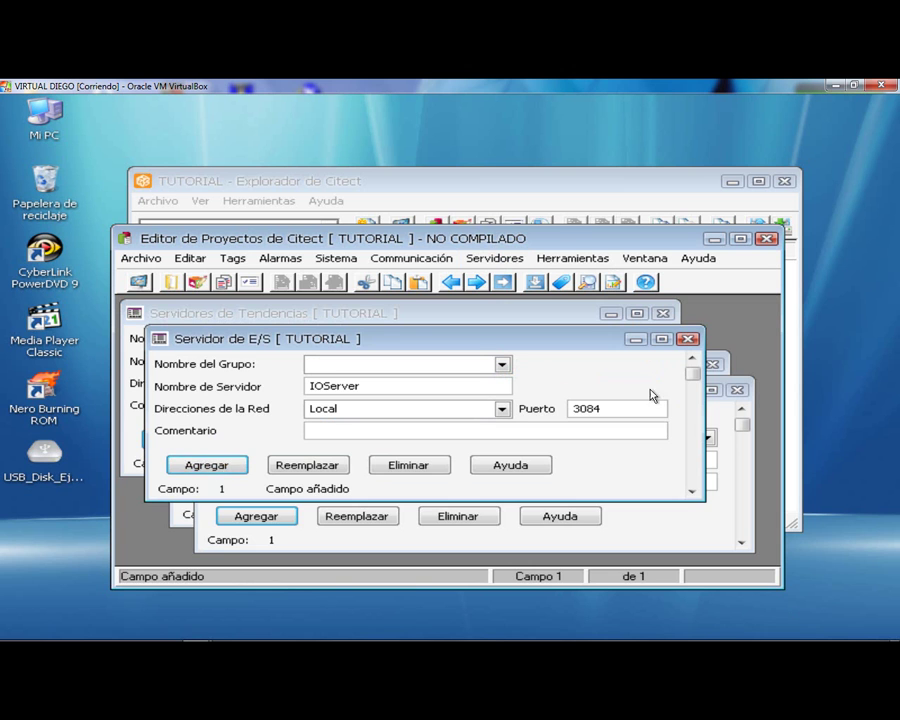
pyautogui.click(688, 339)
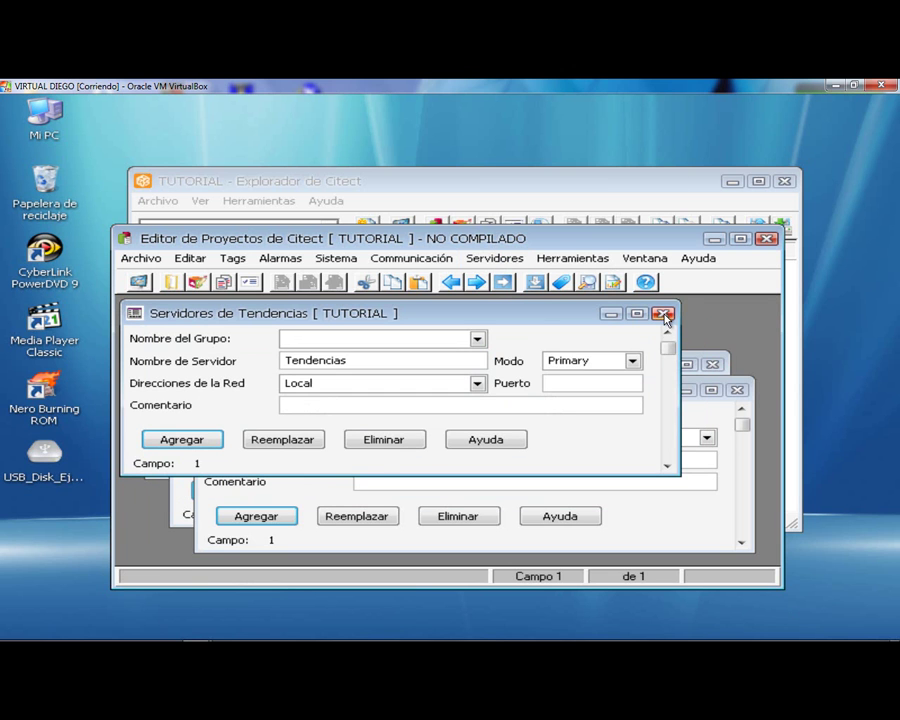
# - Close the trend, report, alarm, network address and group forms, then bring up Sistema > Usuarios
pyautogui.click(663, 315)
pyautogui.click(740, 391)
pyautogui.click(711, 365)
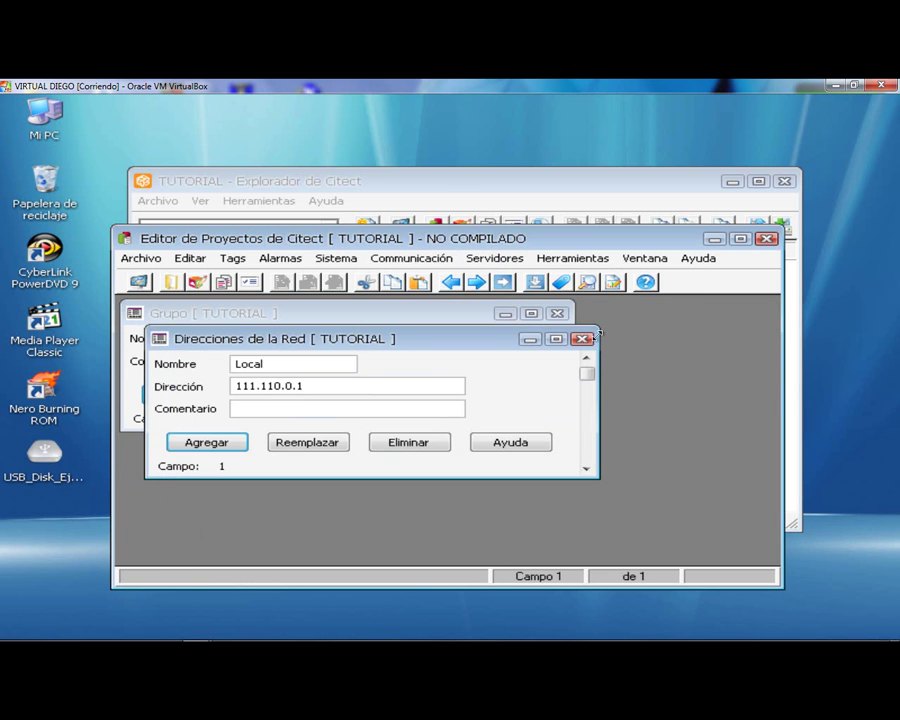
pyautogui.click(582, 339)
pyautogui.click(558, 315)
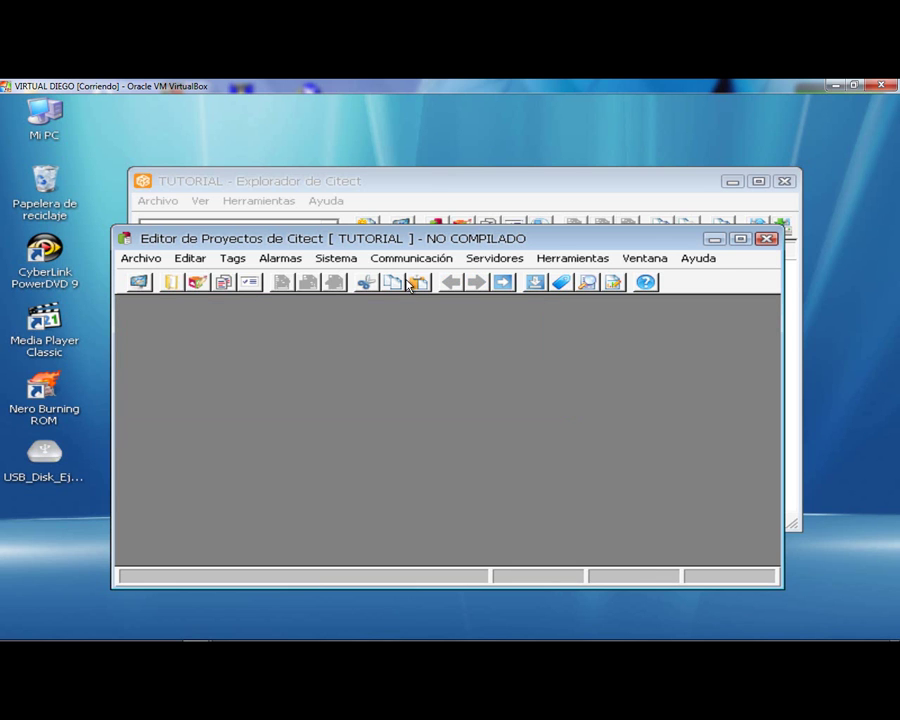
pyautogui.click(336, 259)
pyautogui.click(366, 387)
# - Enter the user name, the user's full name, the password and its confirmation
pyautogui.press('capslock')
pyautogui.write('D')
pyautogui.press('capslock')
pyautogui.write('iego')
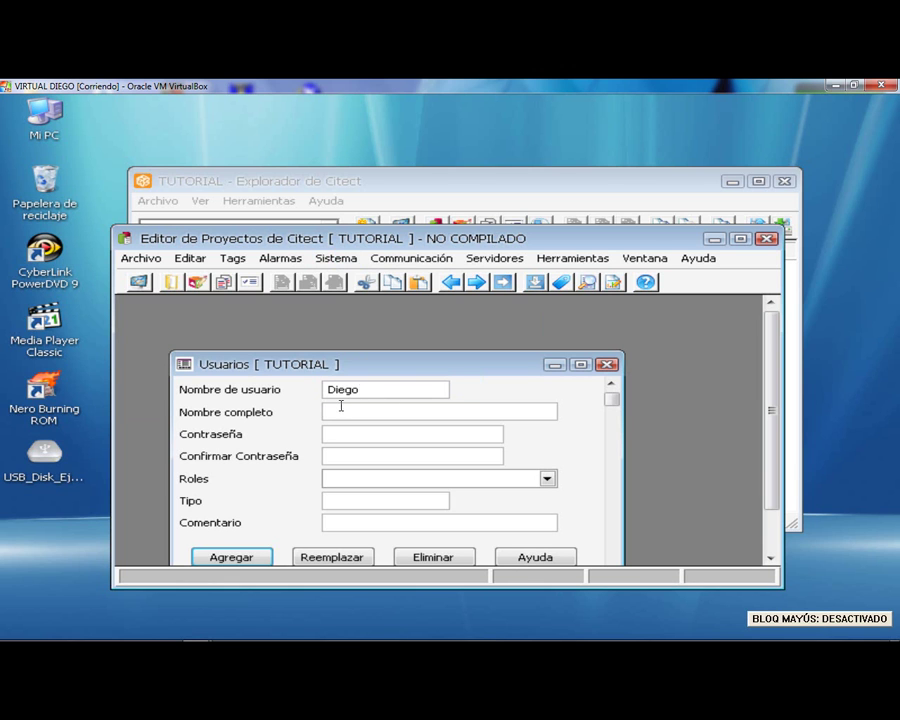
pyautogui.click(339, 408)
pyautogui.press('capslock')
pyautogui.write('D')
pyautogui.press('capslock')
pyautogui.write('iego')
pyautogui.press('capslock')
pyautogui.write('V')
pyautogui.press('capslock')
pyautogui.write('e12345678')
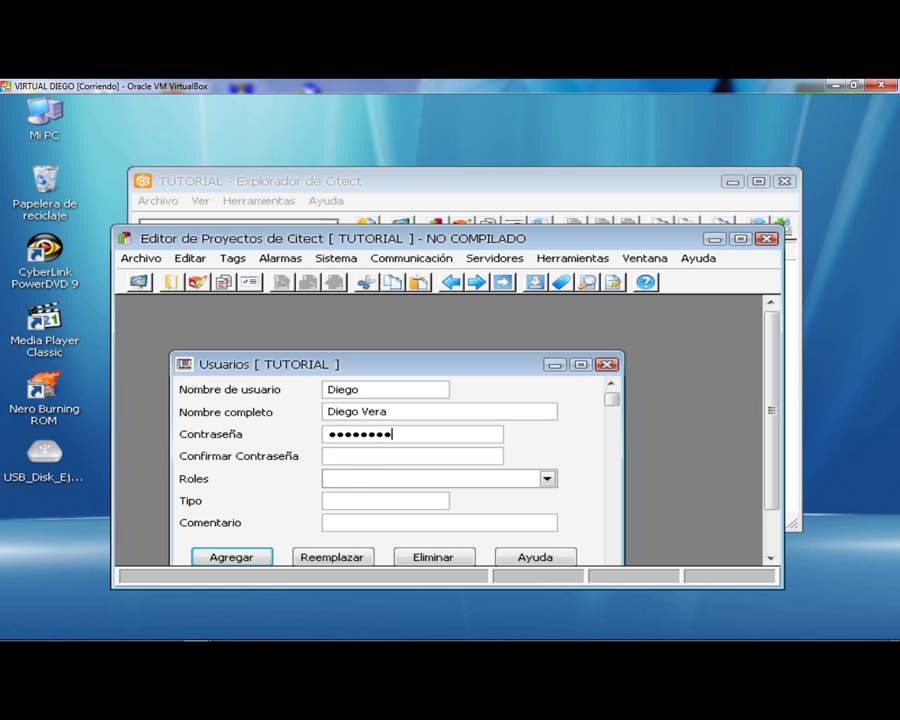
pyautogui.click(372, 456)
pyautogui.write('12345678')
# - Give the user the Ingeniero role and save the user record
pyautogui.click(456, 478)
pyautogui.press('capslock')
pyautogui.write('I')
pyautogui.press('capslock')
pyautogui.write('ngeniero')
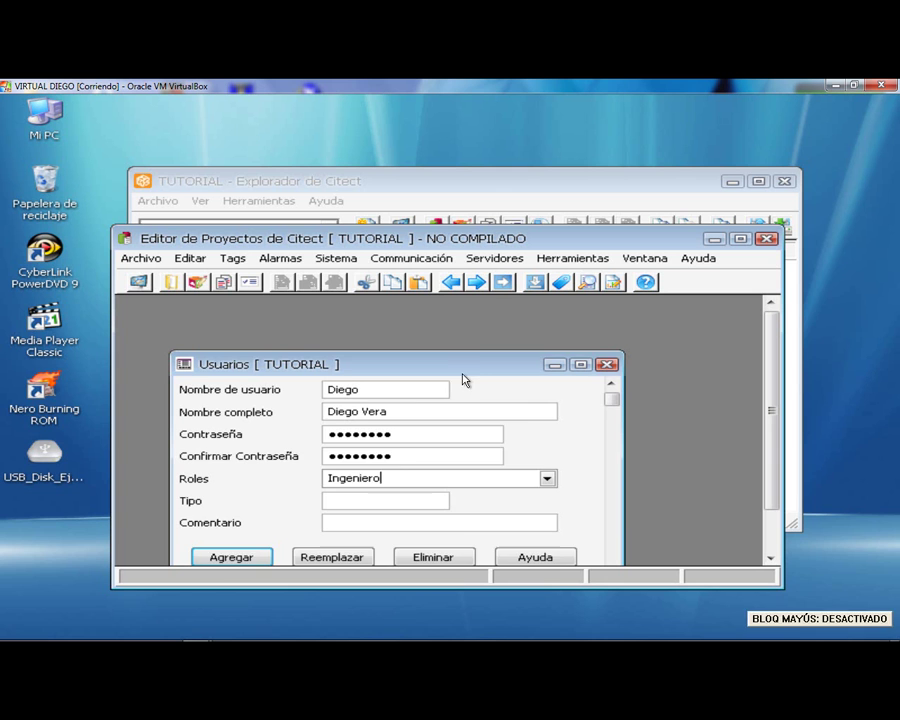
pyautogui.moveTo(463, 364); pyautogui.dragTo(478, 337)
pyautogui.click(240, 533)
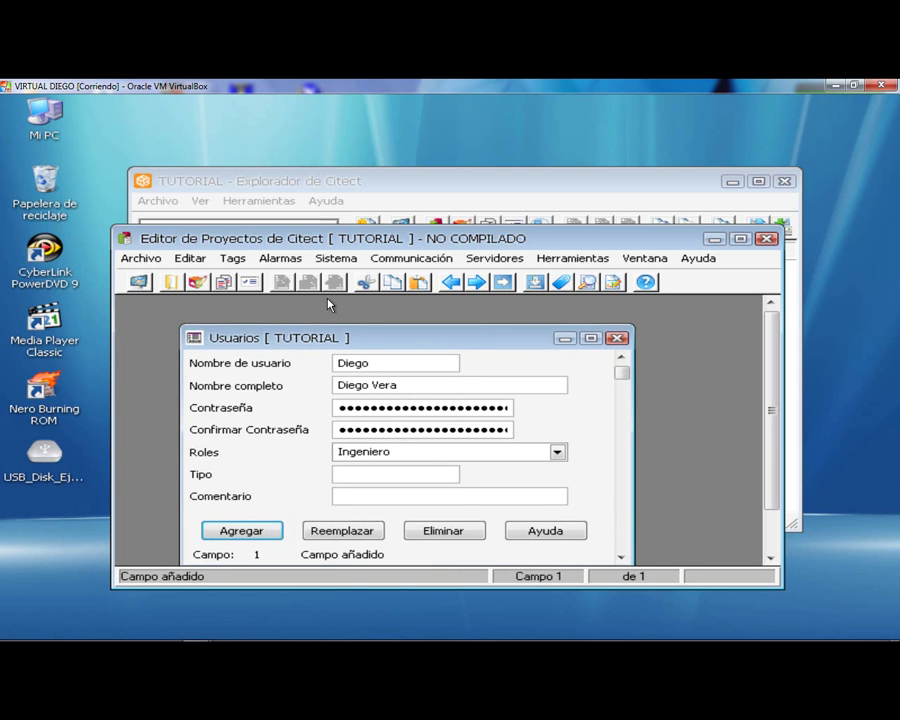
pyautogui.click(340, 258)
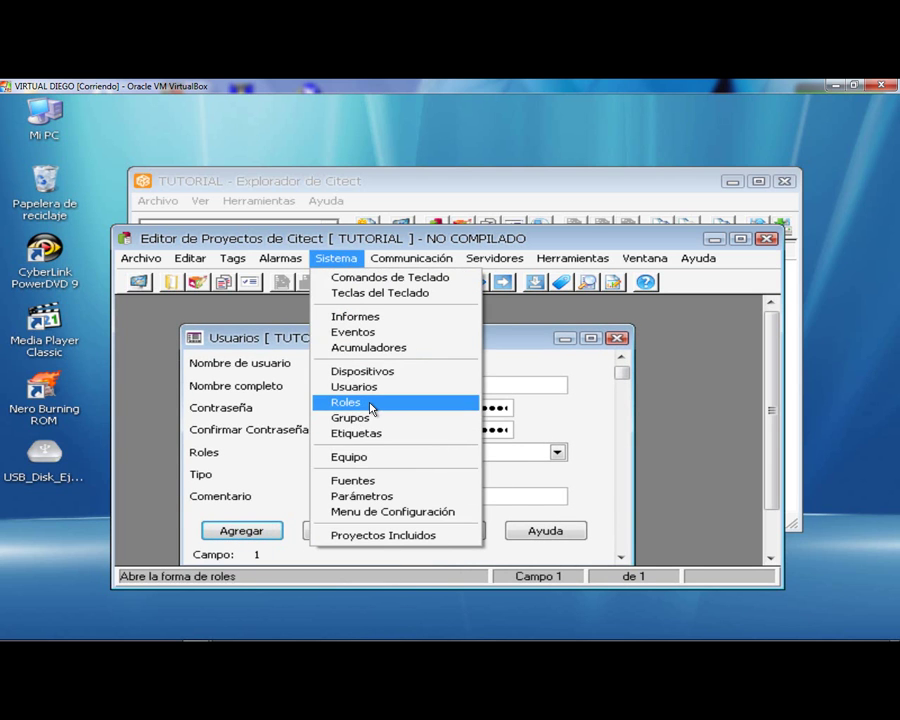
# - Create the role Ingeniero with global privilege 1 in Sistema > Roles
pyautogui.click(372, 406)
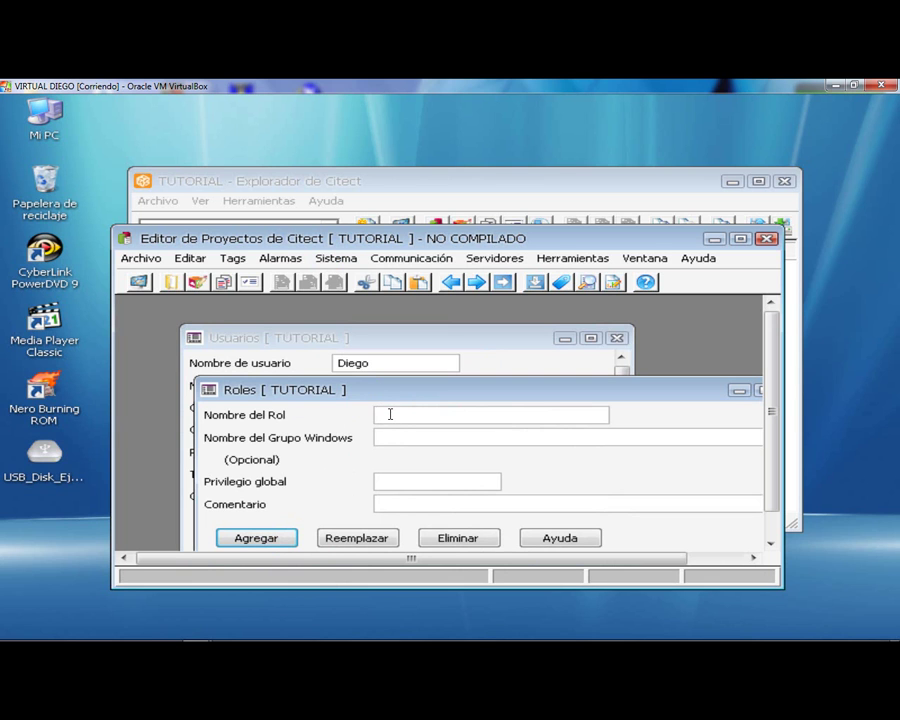
pyautogui.press('capslock')
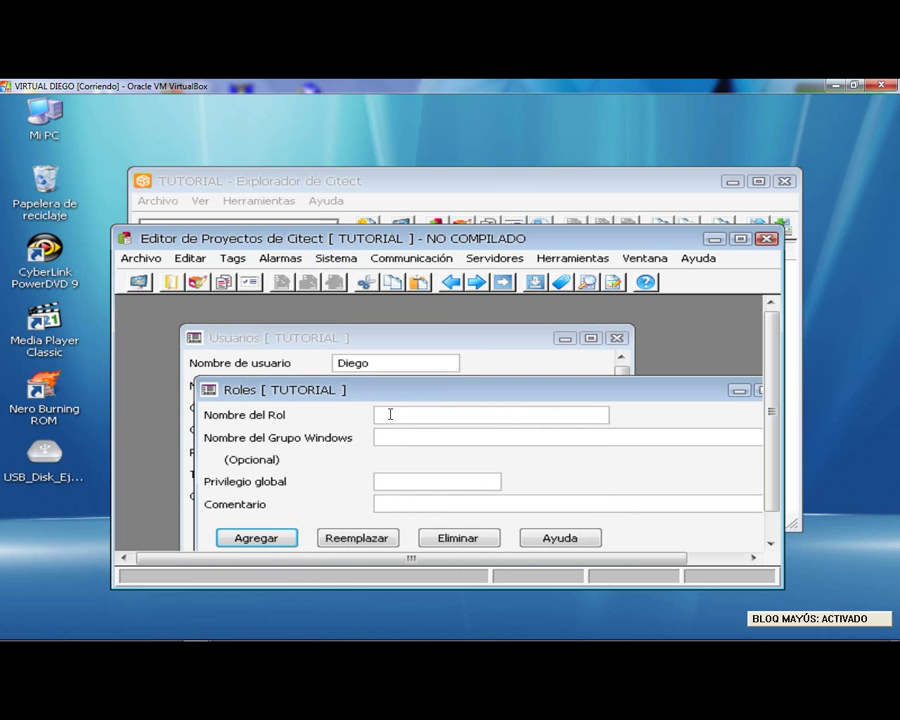
pyautogui.press('capslock')
pyautogui.write('geniero')
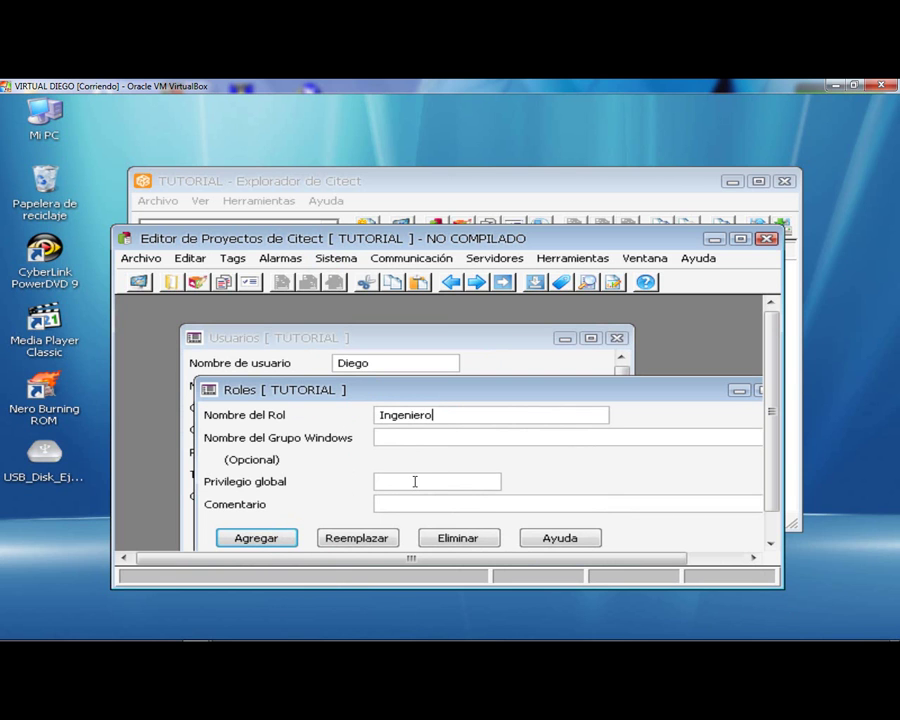
pyautogui.write('1')
pyautogui.click(283, 538)
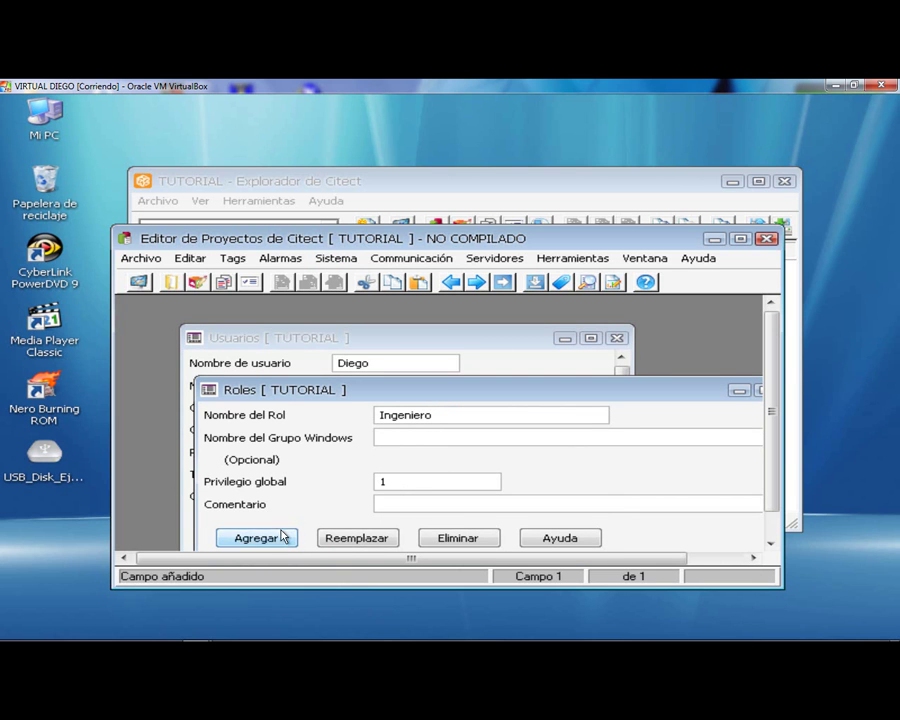
# - Close the Roles and Usuarios forms and return to Citect Explorer
pyautogui.moveTo(607, 390); pyautogui.dragTo(511, 398)
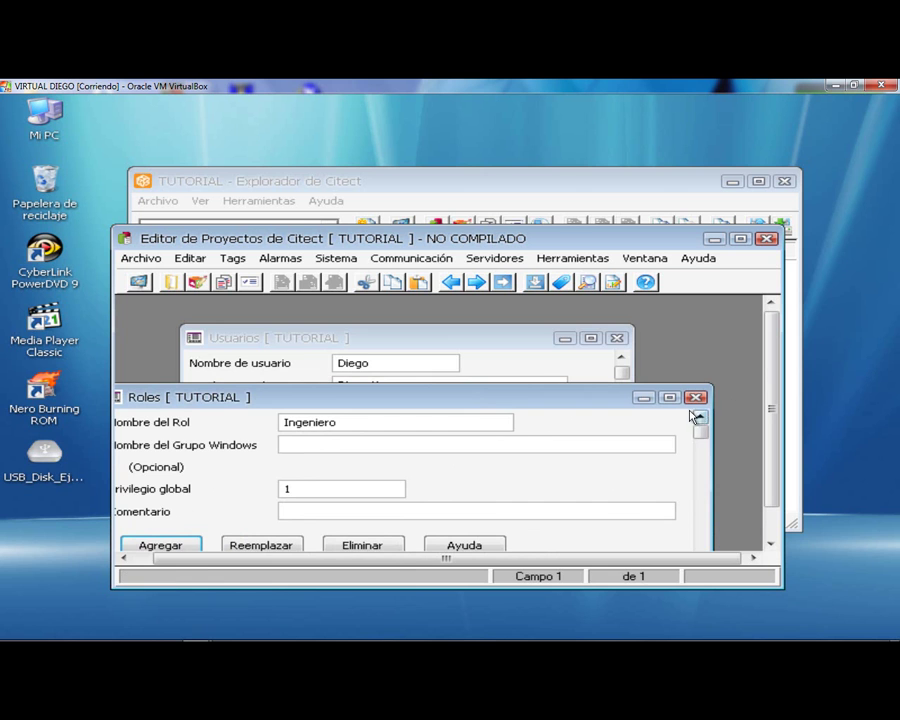
pyautogui.click(694, 398)
pyautogui.click(616, 338)
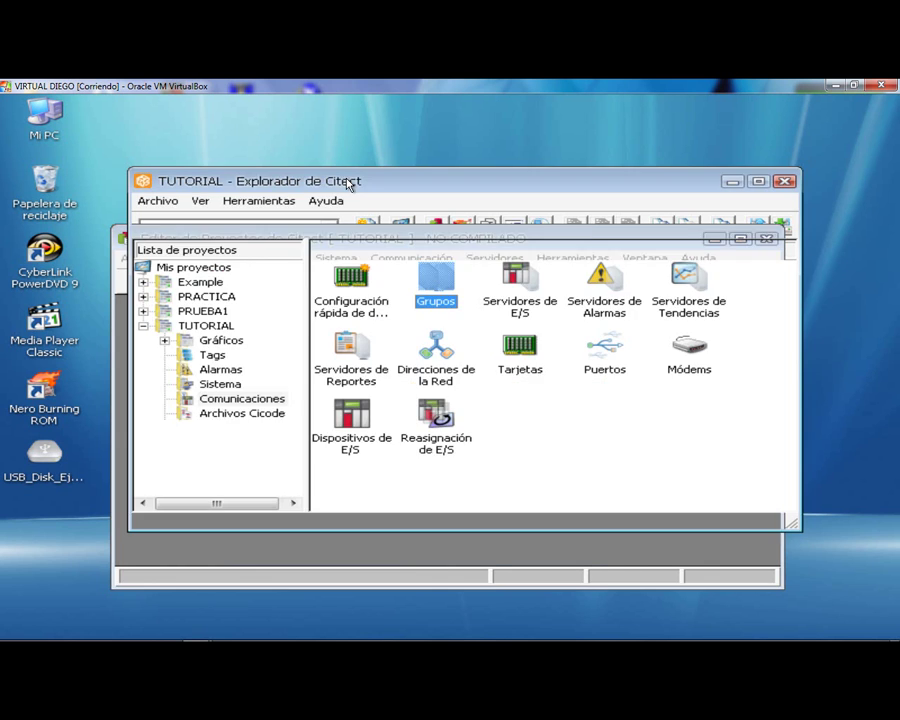
pyautogui.click(349, 182)
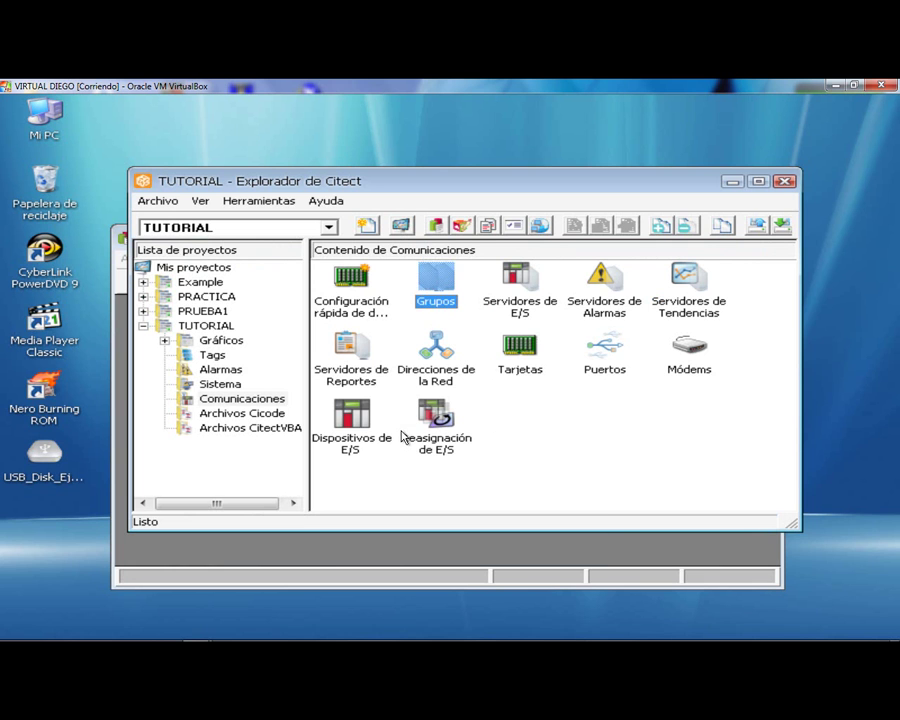
# - Enter I/O device Interno with number 1 and address 111.110.0.1
pyautogui.click(355, 430)
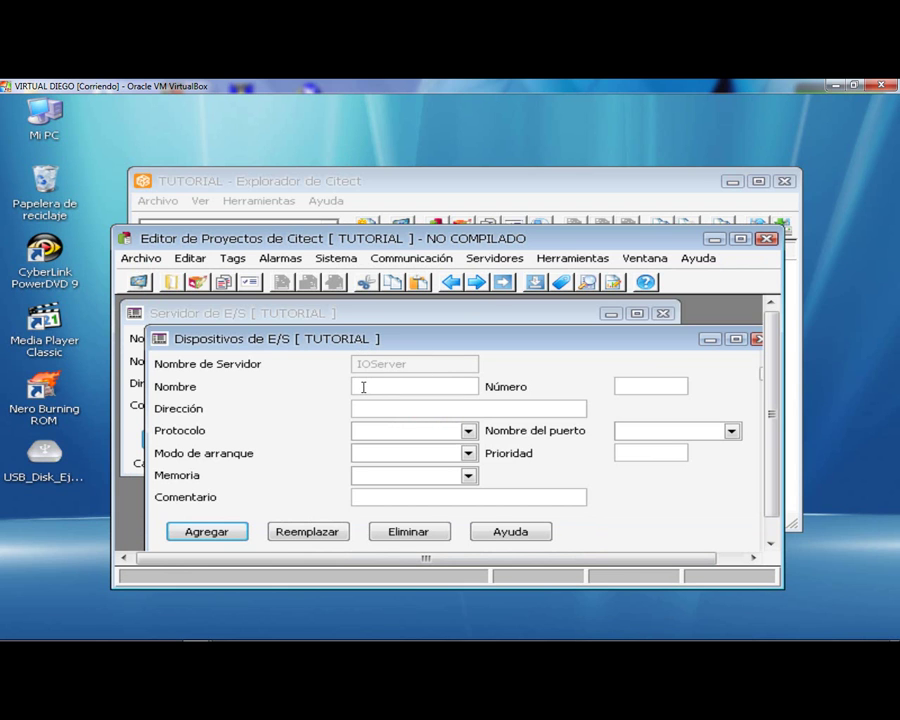
pyautogui.press('capslock')
pyautogui.press('capslock')
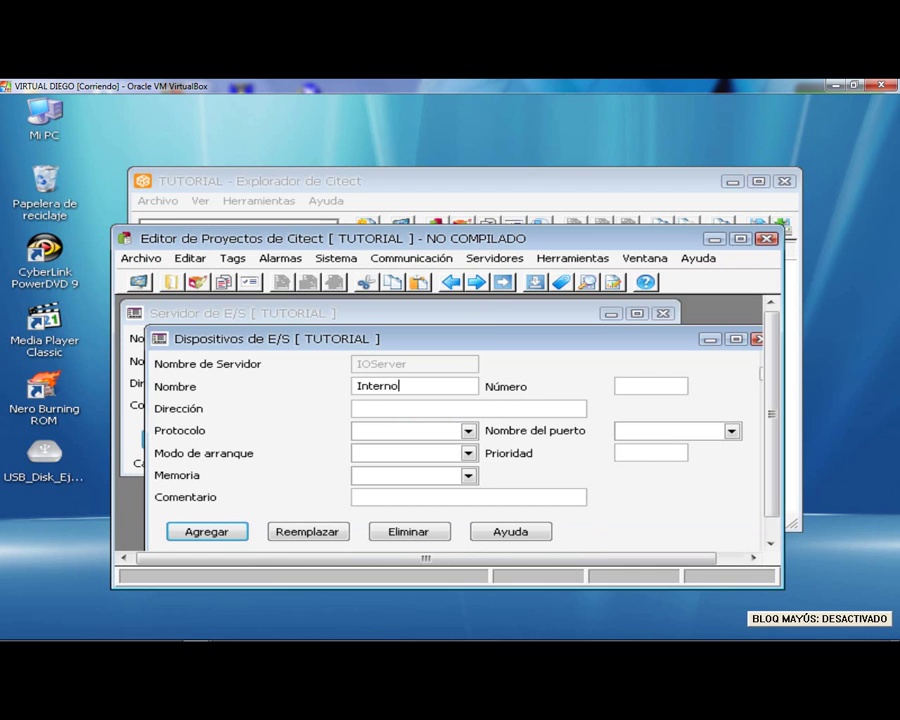
pyautogui.click(637, 384)
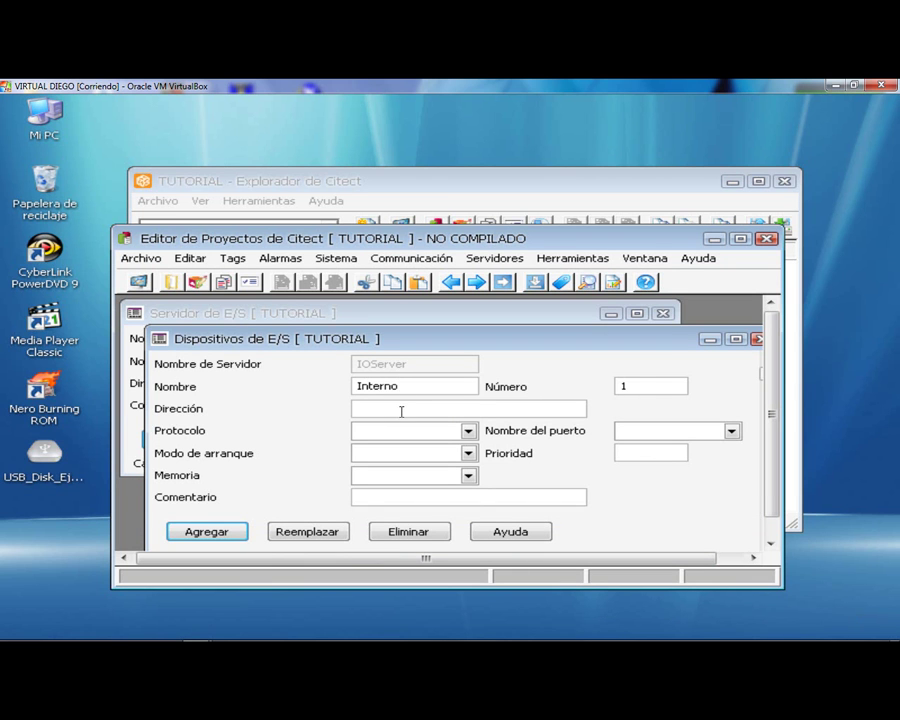
pyautogui.write('11')
# - Set the device protocol to GENERIC and the port name to DISKDRV
pyautogui.click(468, 431)
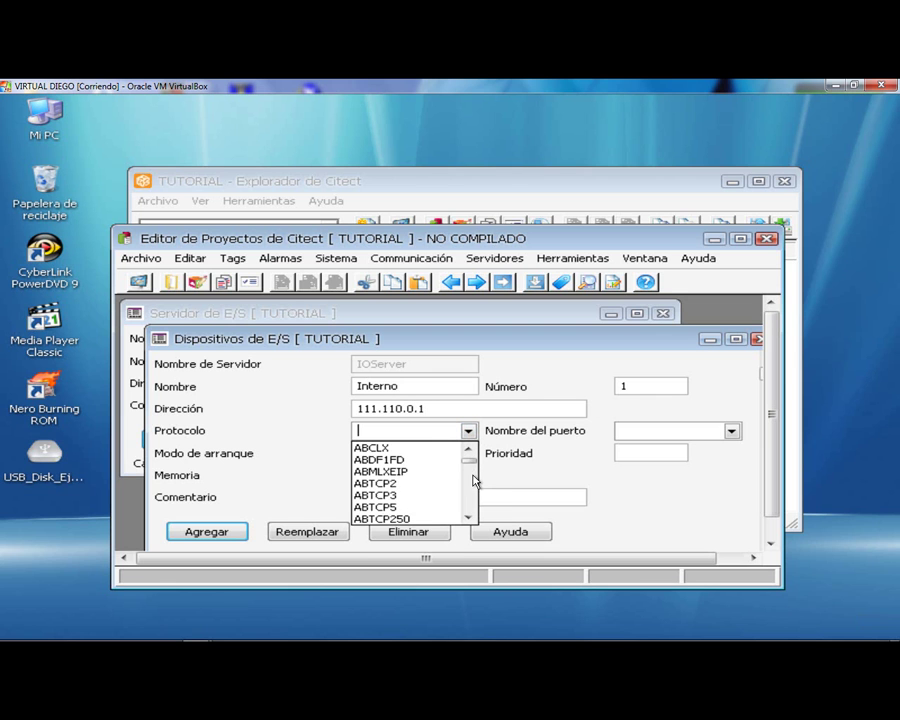
pyautogui.scroll(-7, 475, 500)
pyautogui.scroll(-12, 473, 508)
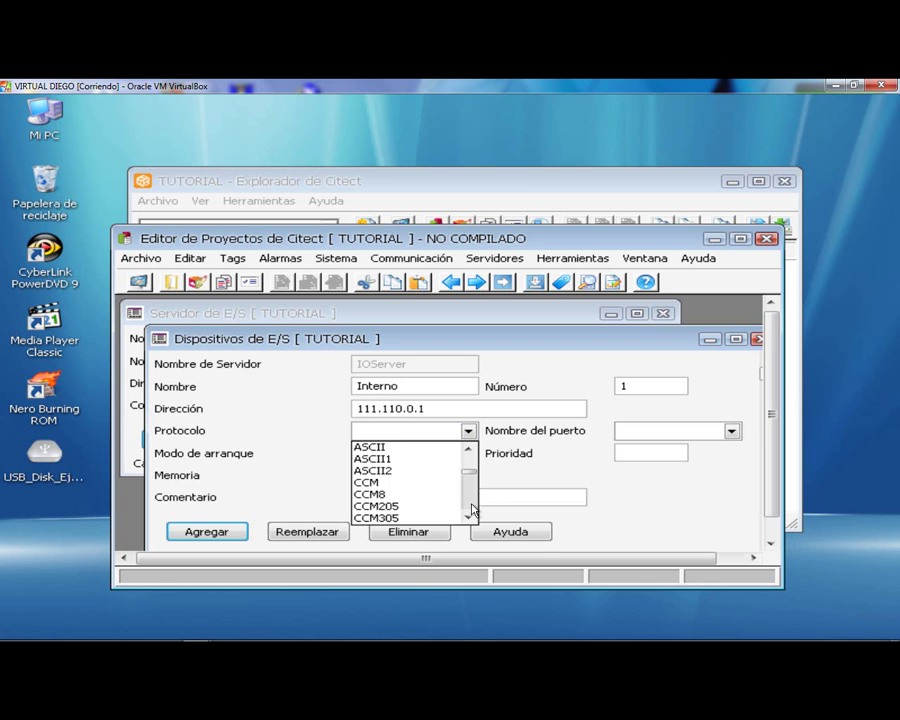
pyautogui.scroll(-3, 469, 511)
pyautogui.click(469, 452)
pyautogui.click(469, 452)
pyautogui.click(469, 452)
pyautogui.click(469, 452)
pyautogui.click(469, 452)
pyautogui.click(378, 484)
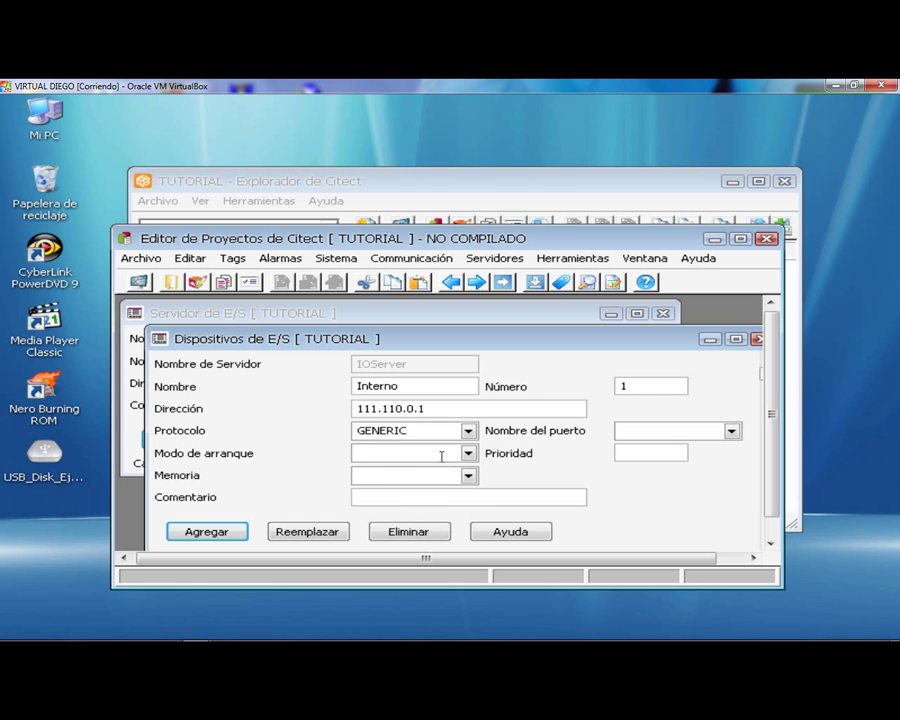
pyautogui.click(705, 432)
pyautogui.click(732, 433)
pyautogui.click(679, 450)
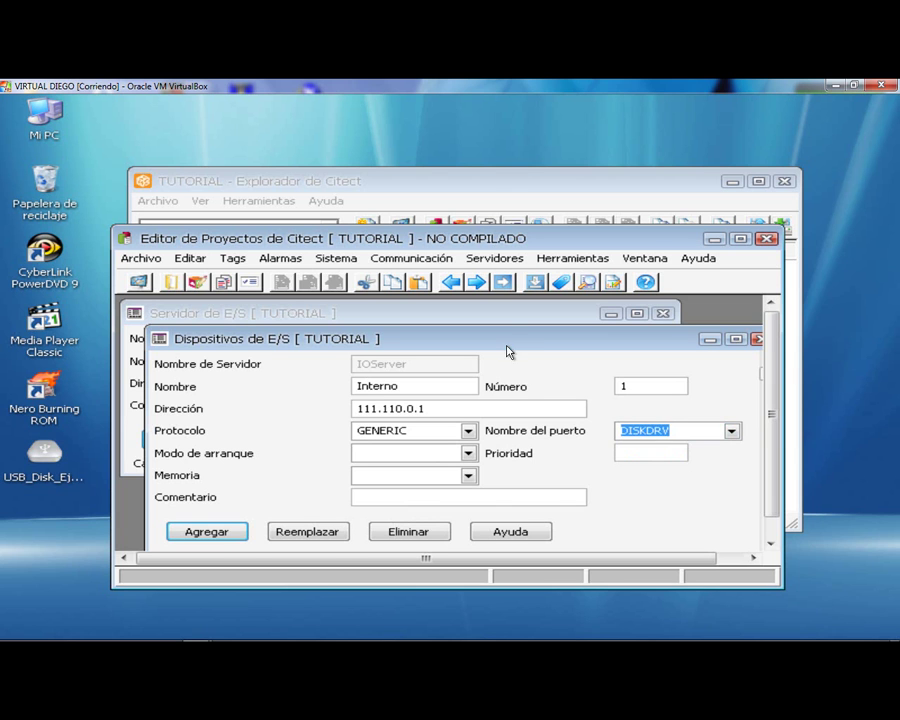
pyautogui.moveTo(503, 342); pyautogui.dragTo(487, 331)
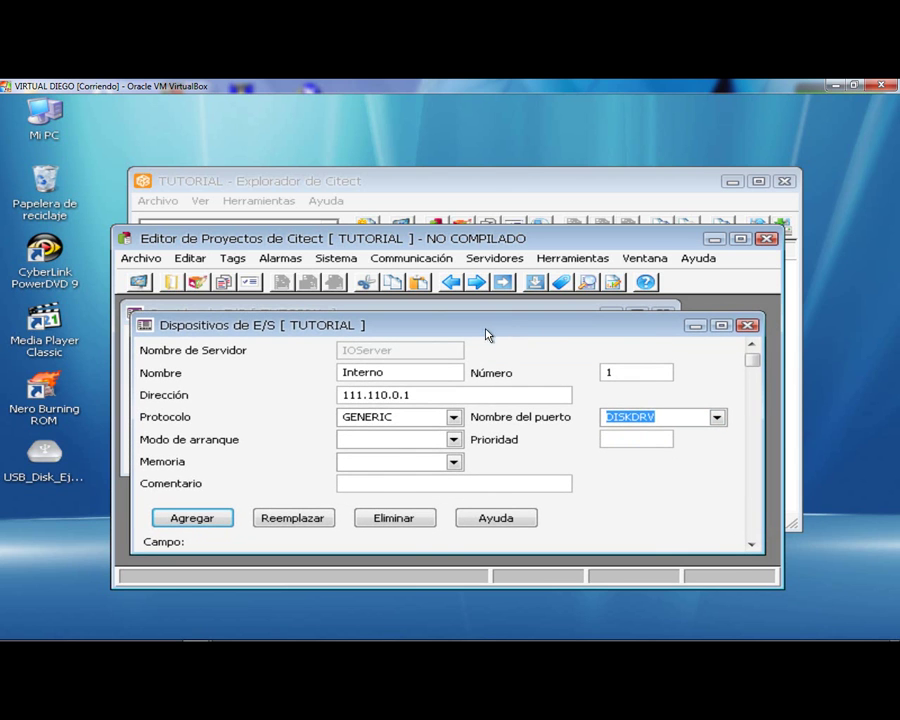
# - Add the Interno I/O device record and close the device and I/O server forms
pyautogui.click(195, 521)
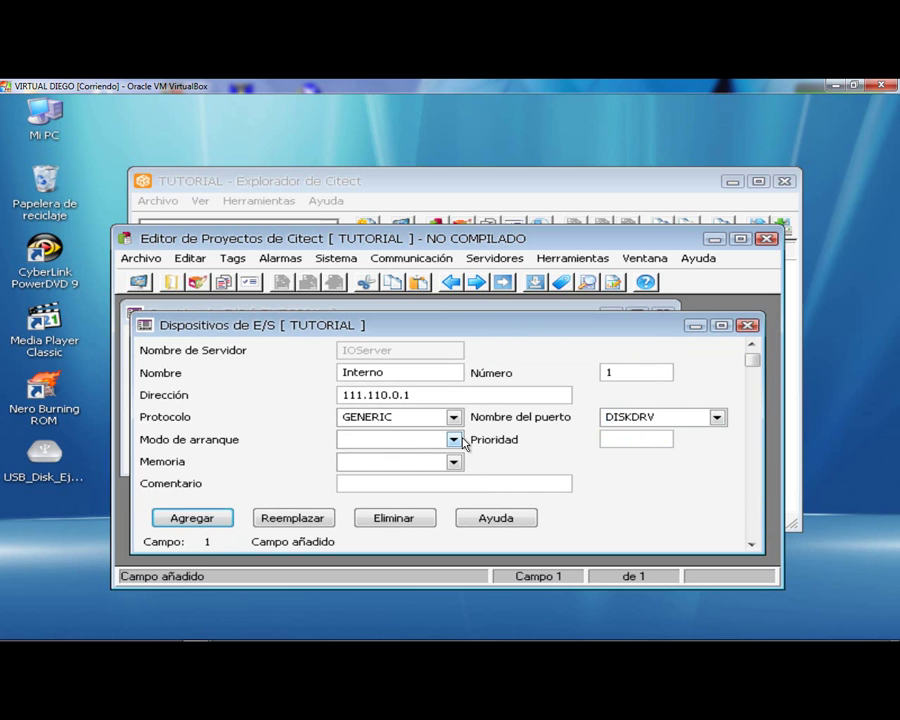
pyautogui.click(748, 326)
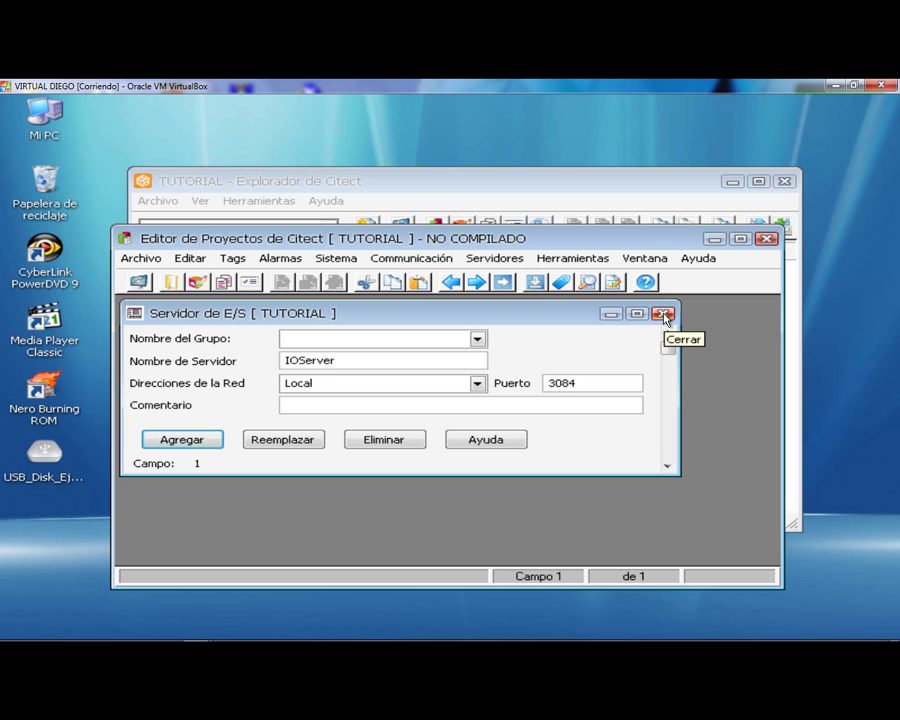
pyautogui.click(663, 314)
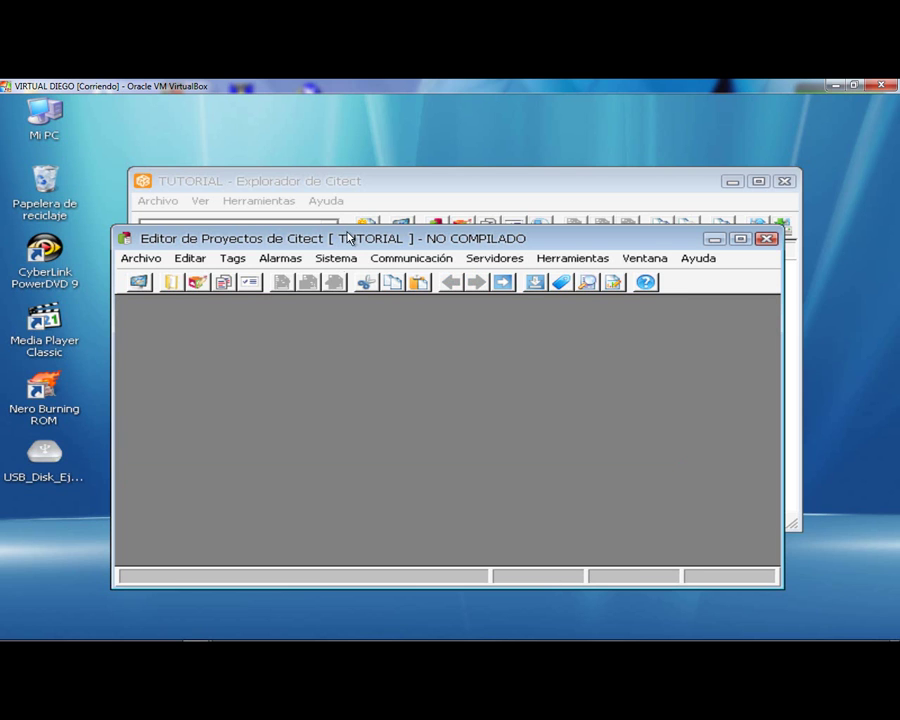
pyautogui.click(461, 172)
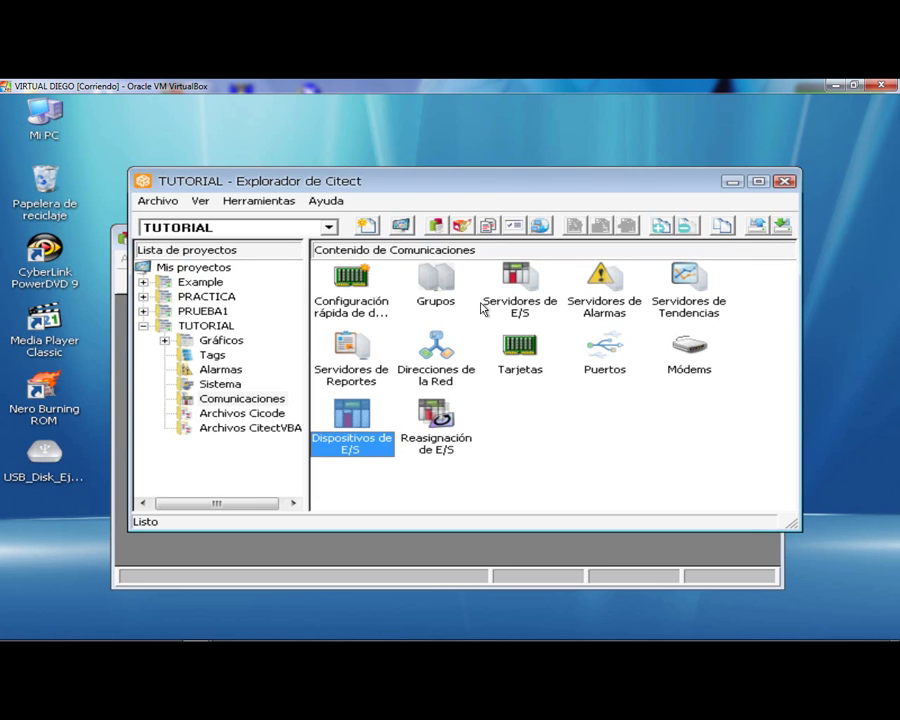
# - Reopen the Interno I/O device and replace the record with Memoria set to TRUE
pyautogui.doubleClick(355, 440)
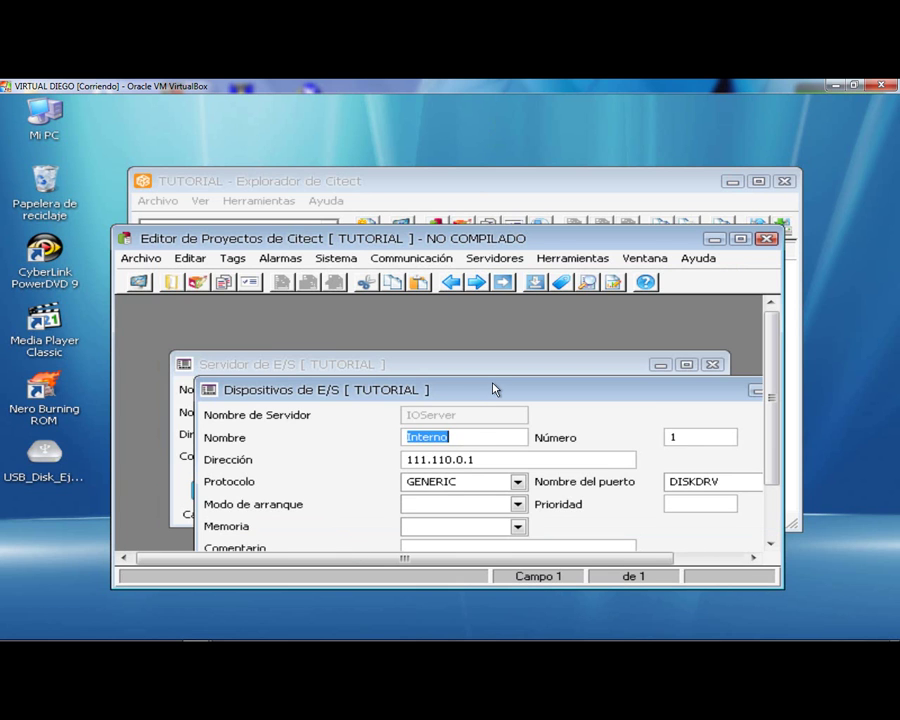
pyautogui.moveTo(492, 389); pyautogui.dragTo(486, 322)
pyautogui.click(511, 460)
pyautogui.click(511, 460)
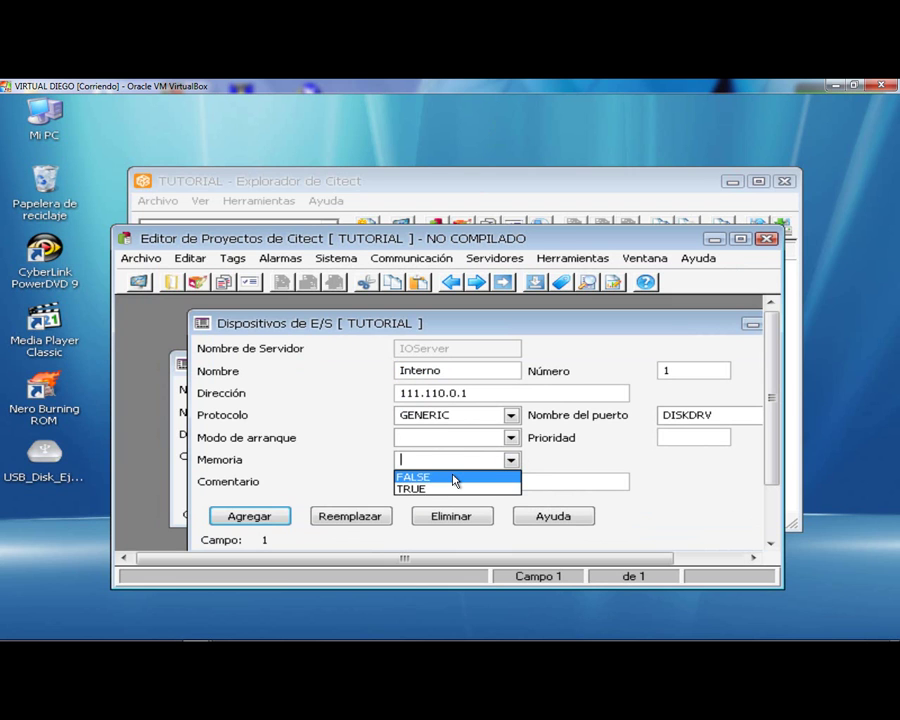
pyautogui.click(446, 486)
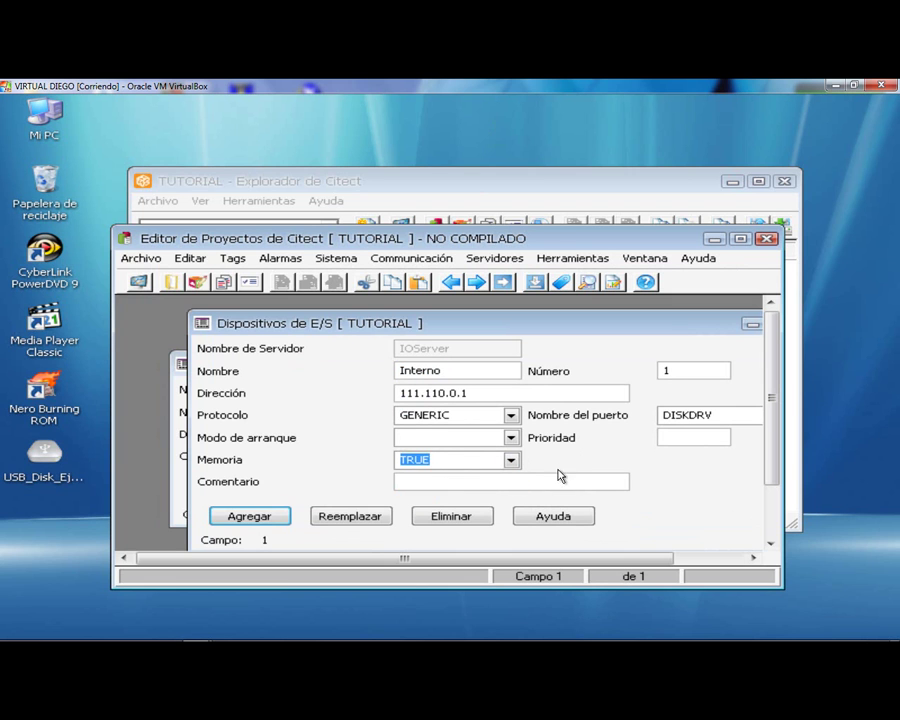
pyautogui.click(336, 516)
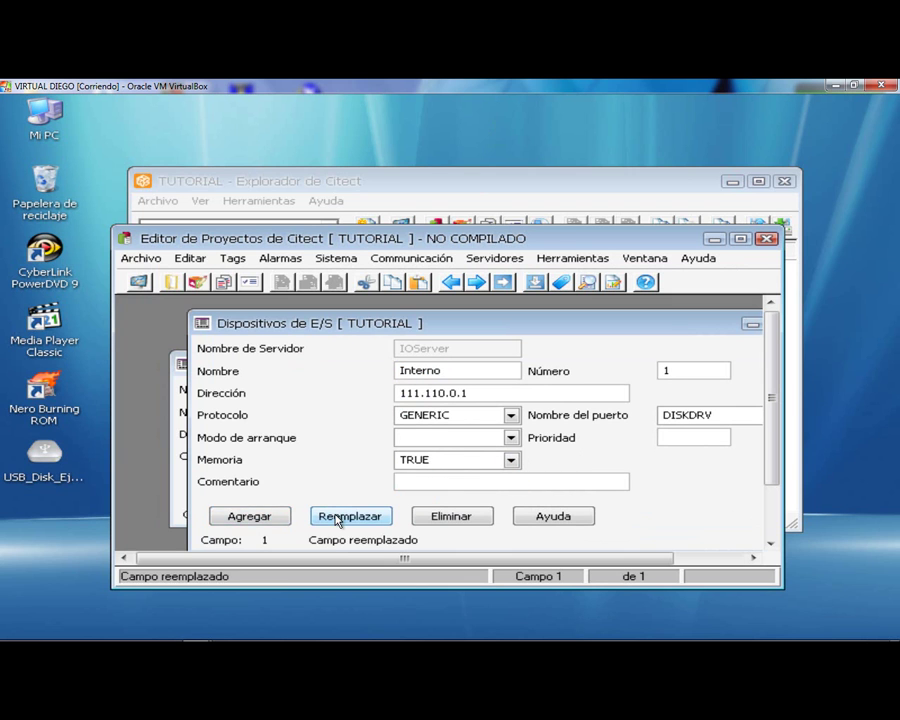
# - Close the I/O device and I/O server forms
pyautogui.moveTo(615, 331); pyautogui.dragTo(465, 339)
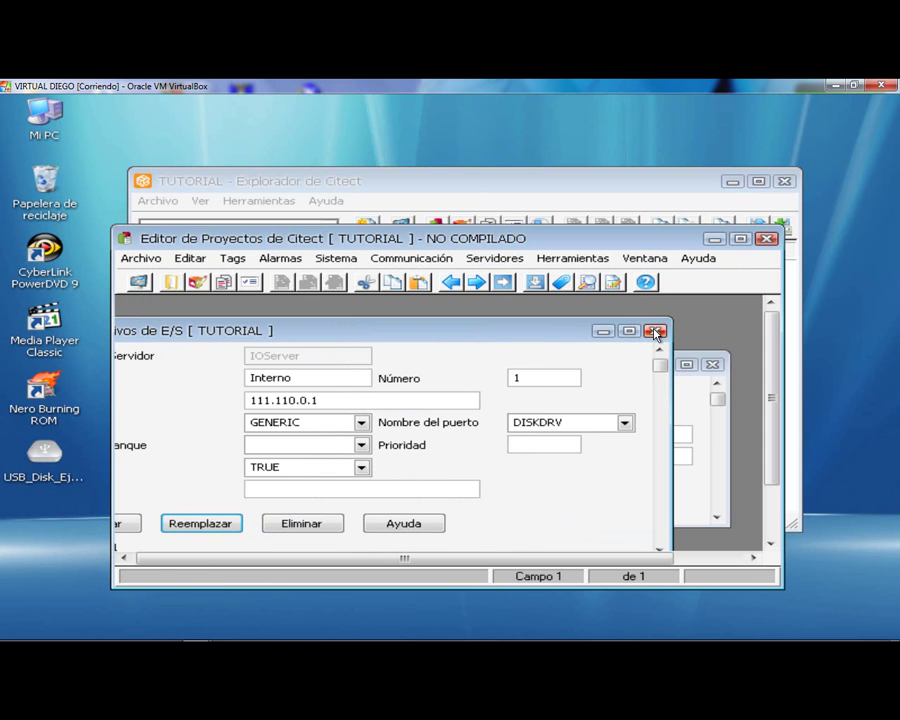
pyautogui.click(655, 330)
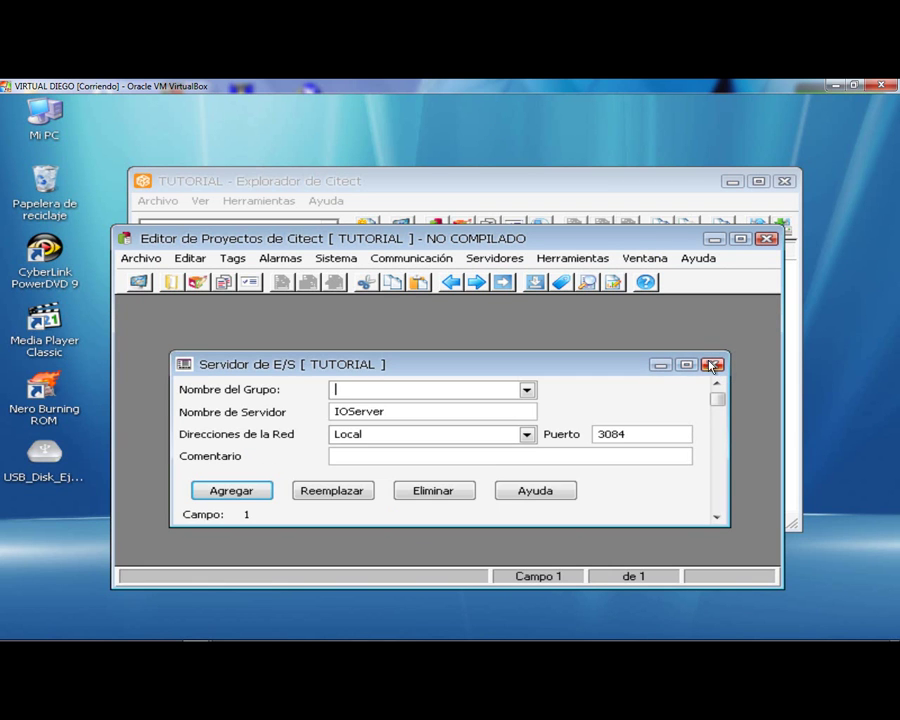
pyautogui.click(710, 364)
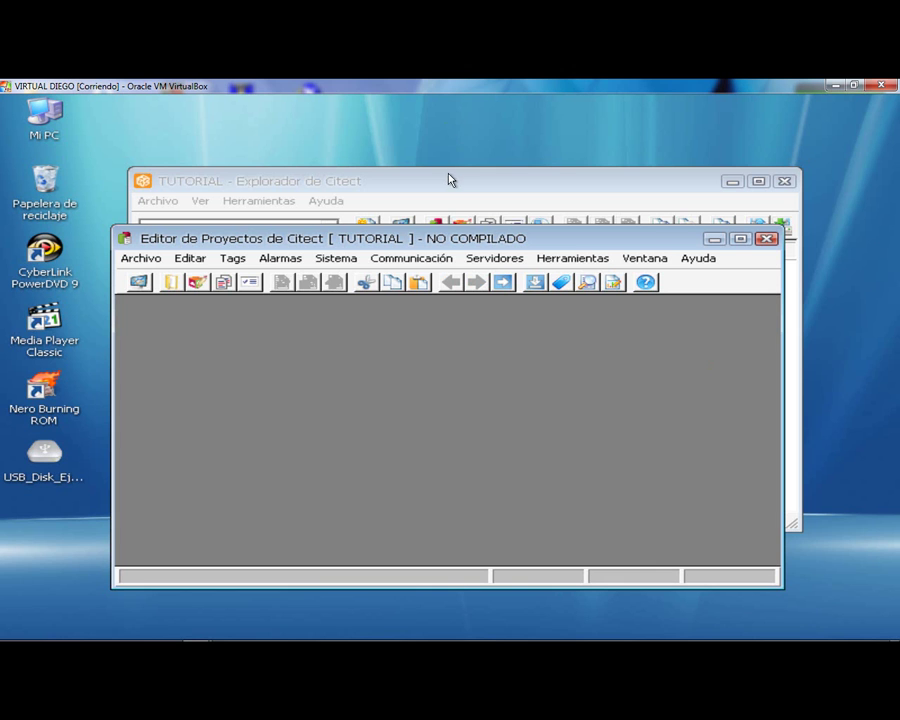
pyautogui.click(240, 263)
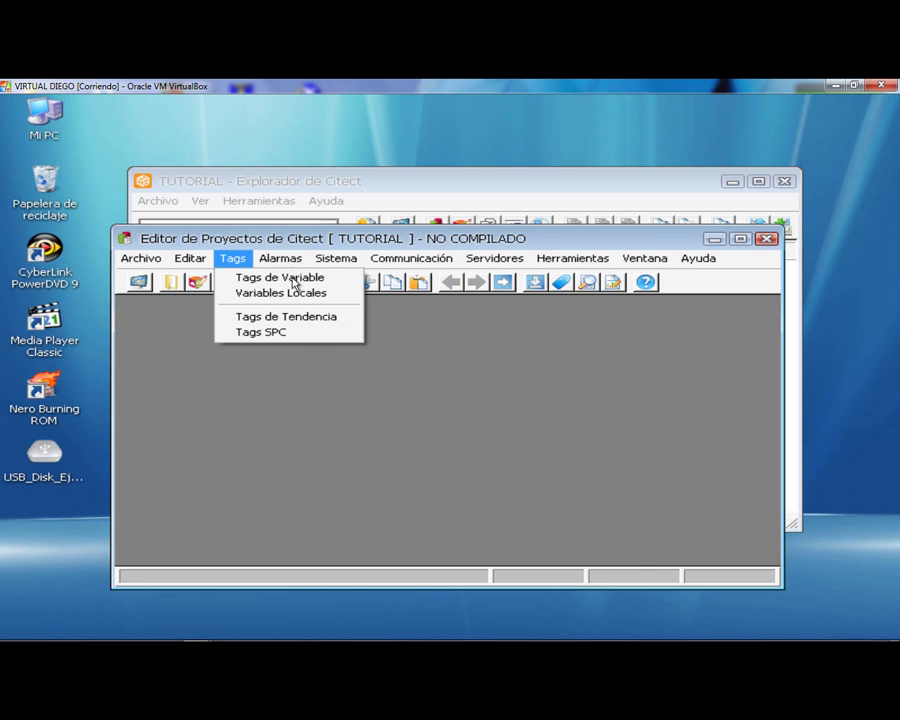
# - Open the Variable Tags form and enter the tag name selector
pyautogui.click(292, 278)
pyautogui.click(400, 342)
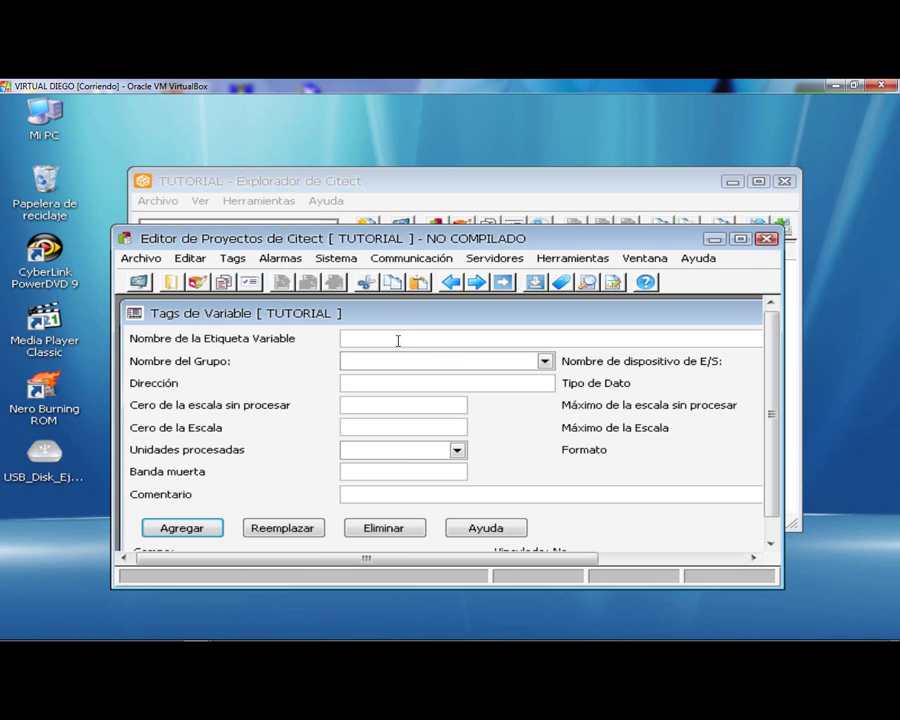
pyautogui.press('capslock')
pyautogui.write('S')
pyautogui.press('capslock')
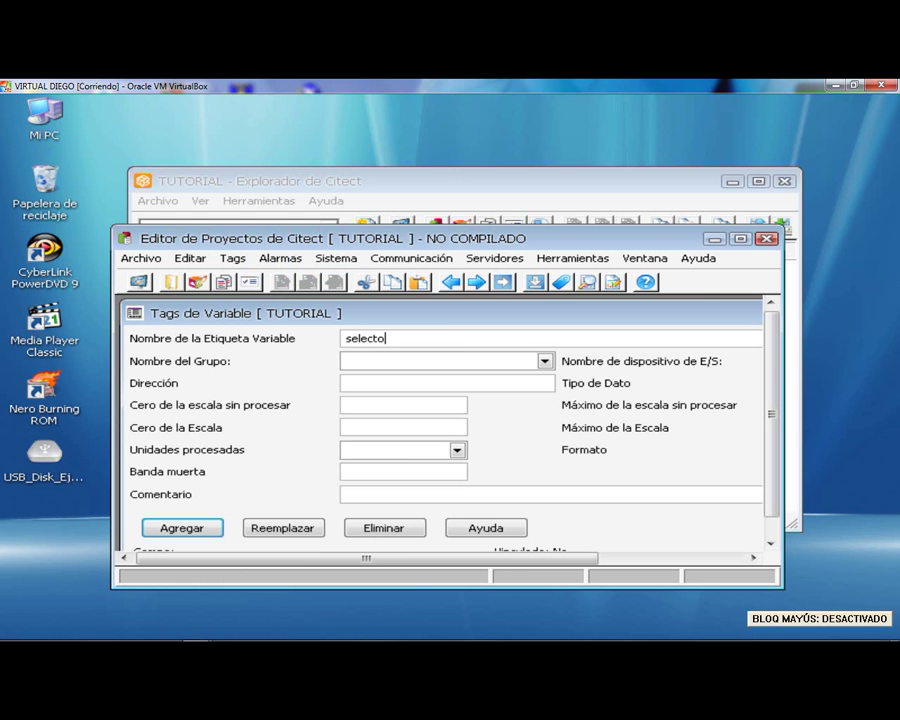
pyautogui.click(544, 361)
pyautogui.click(533, 380)
pyautogui.moveTo(540, 315); pyautogui.dragTo(455, 330)
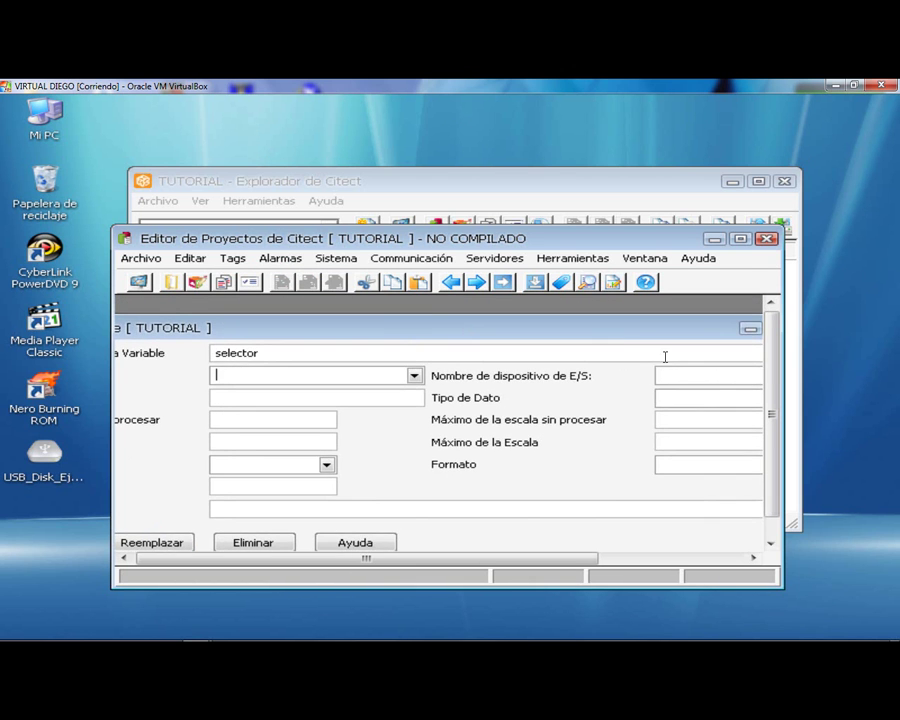
pyautogui.moveTo(639, 336); pyautogui.dragTo(617, 343)
# - Assign selector to the Interno device as DIGITAL at address d1 and add it
pyautogui.click(716, 373)
pyautogui.click(659, 391)
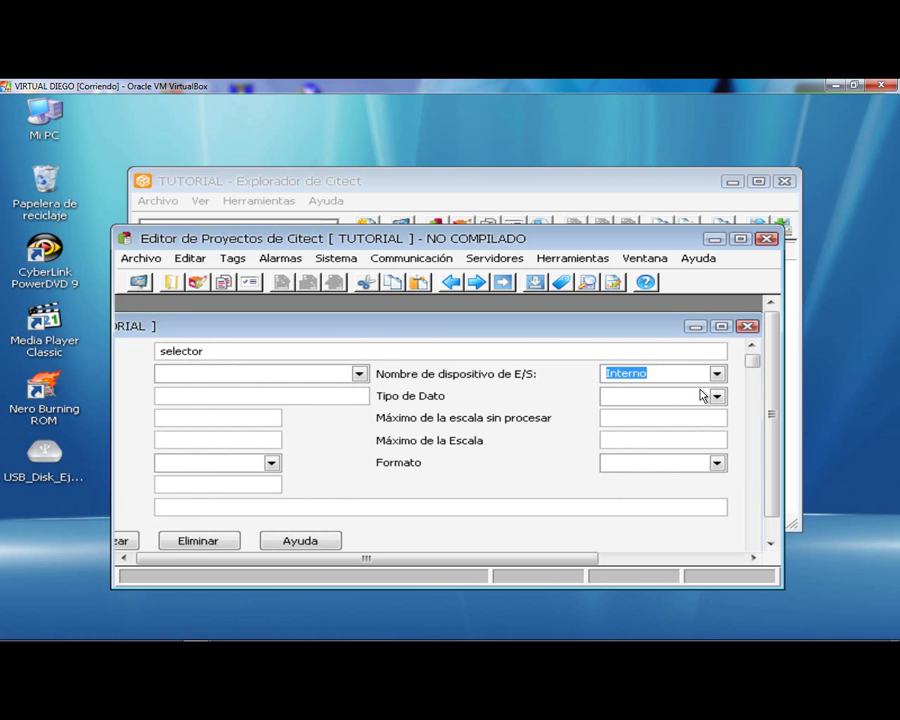
pyautogui.click(717, 396)
pyautogui.click(652, 440)
pyautogui.moveTo(520, 332); pyautogui.dragTo(692, 344)
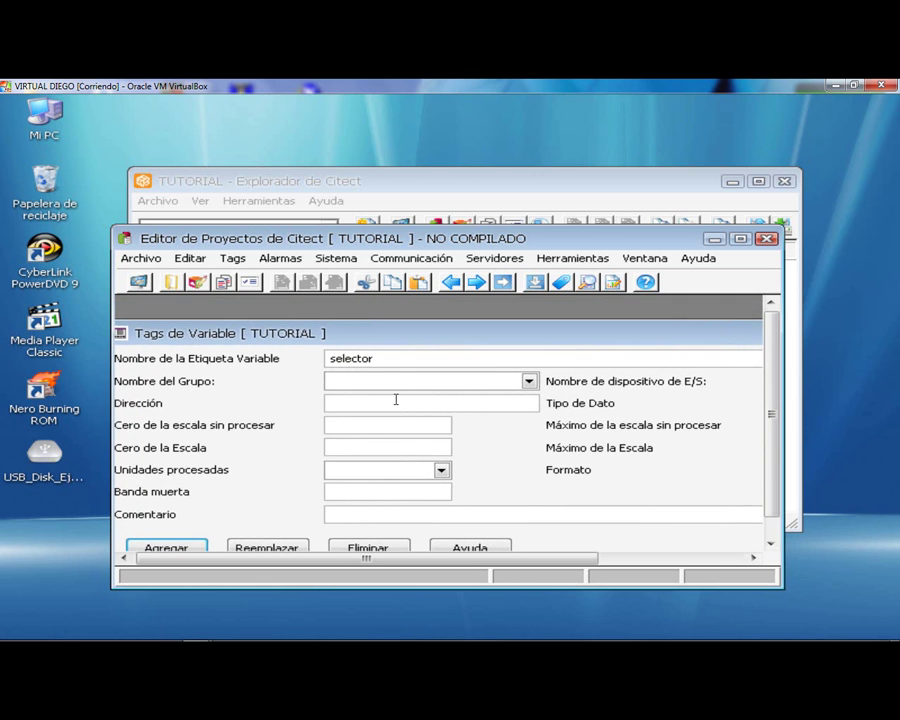
pyautogui.click(357, 405)
pyautogui.moveTo(484, 344); pyautogui.dragTo(496, 318)
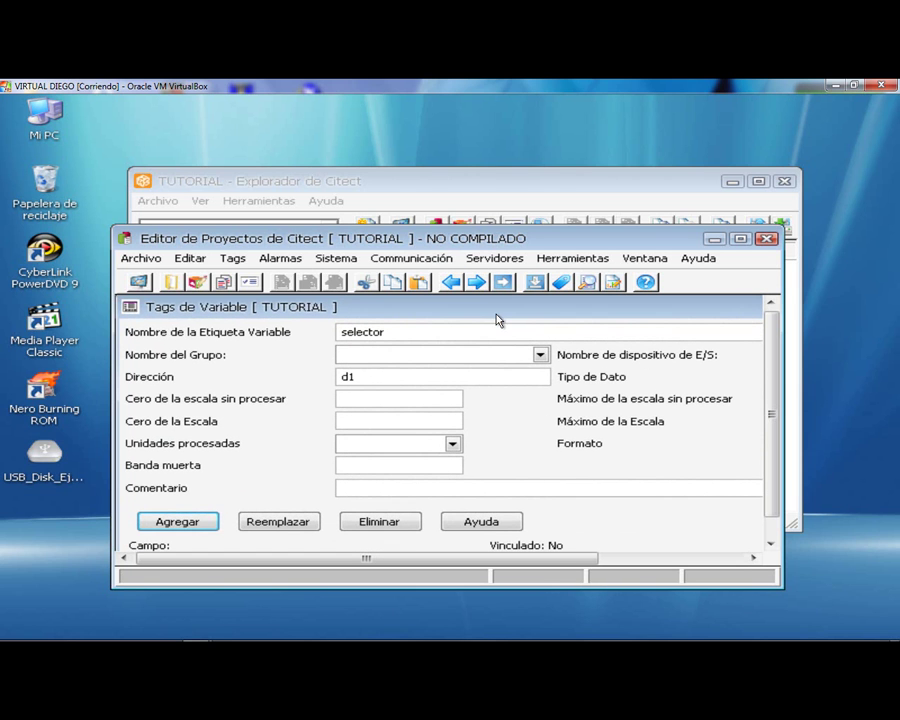
pyautogui.click(178, 522)
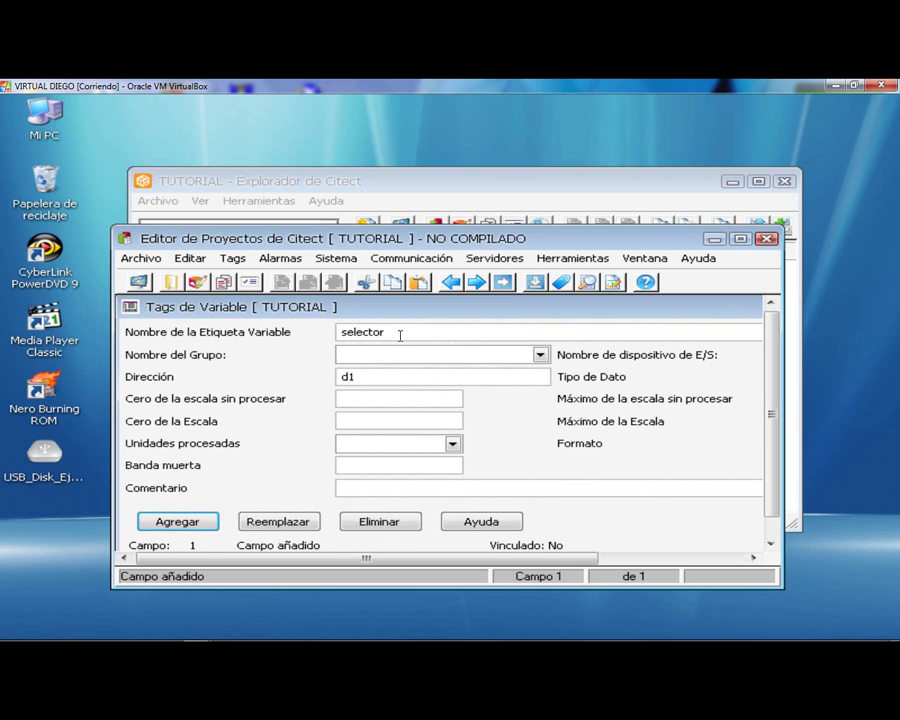
pyautogui.moveTo(398, 331); pyautogui.dragTo(335, 331)
# - Add the banda1 tag, then the proceso tag at address d3
pyautogui.write('banda1')
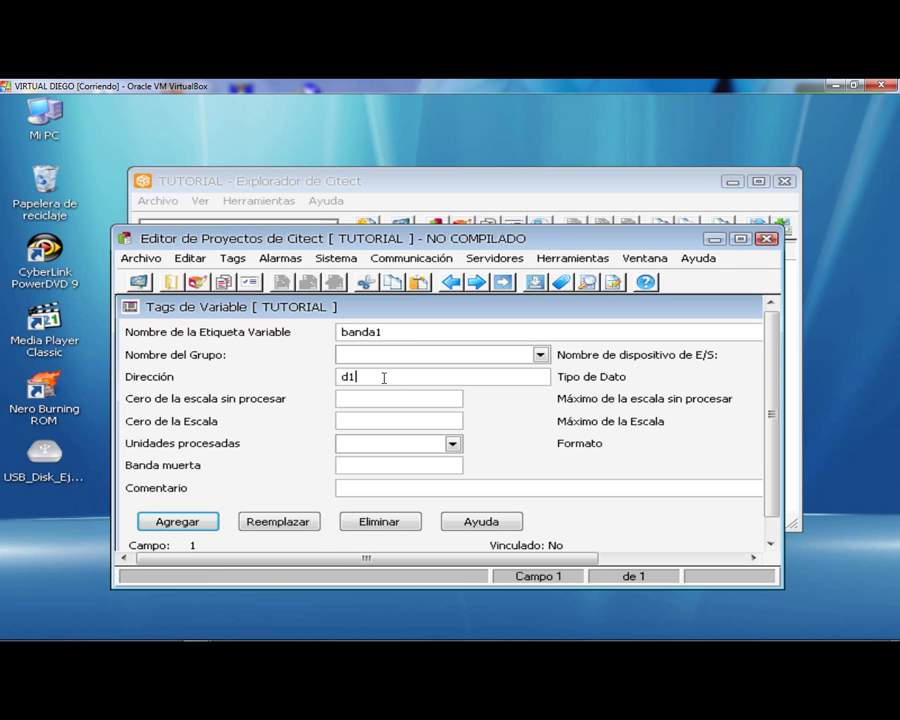
pyautogui.moveTo(661, 308)
pyautogui.mouseDown()
pyautogui.moveTo(484, 354)
pyautogui.moveTo(687, 338)
pyautogui.moveTo(520, 338)
pyautogui.moveTo(462, 322)
pyautogui.moveTo(607, 311)
pyautogui.moveTo(520, 327)
pyautogui.moveTo(657, 309)
pyautogui.mouseUp()
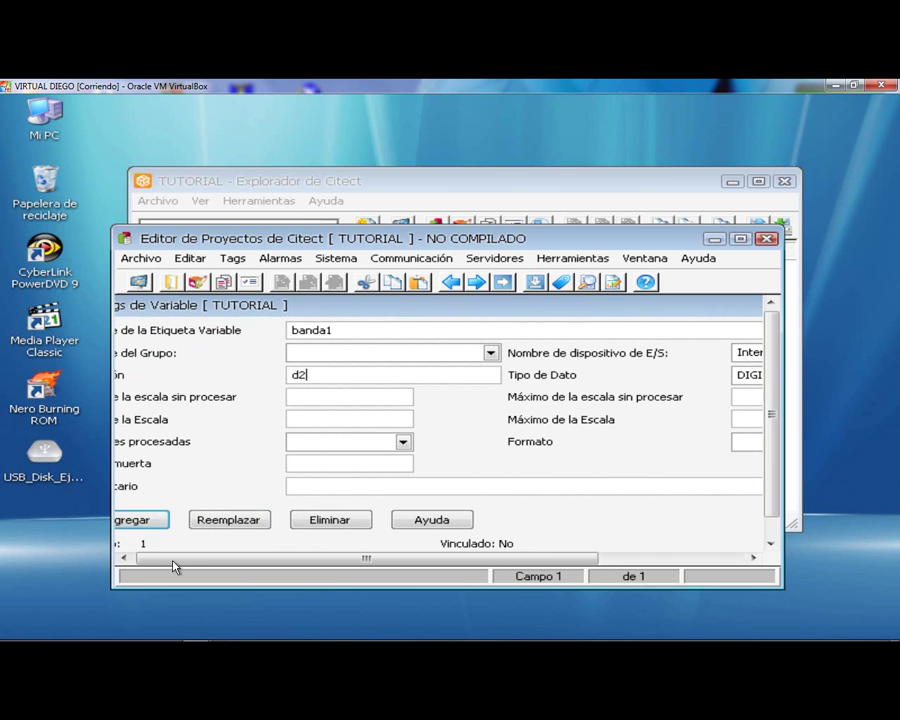
pyautogui.click(143, 520)
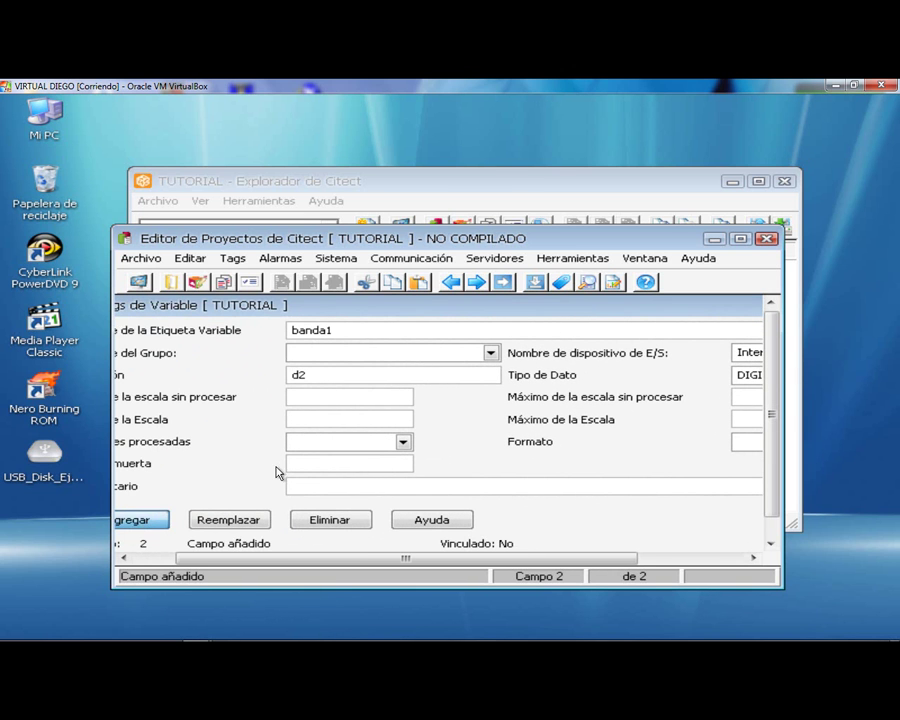
pyautogui.click(359, 326)
pyautogui.press('BackSpace')
pyautogui.press('BackSpace')
pyautogui.press('BackSpace')
pyautogui.press('BackSpace')
pyautogui.press('BackSpace')
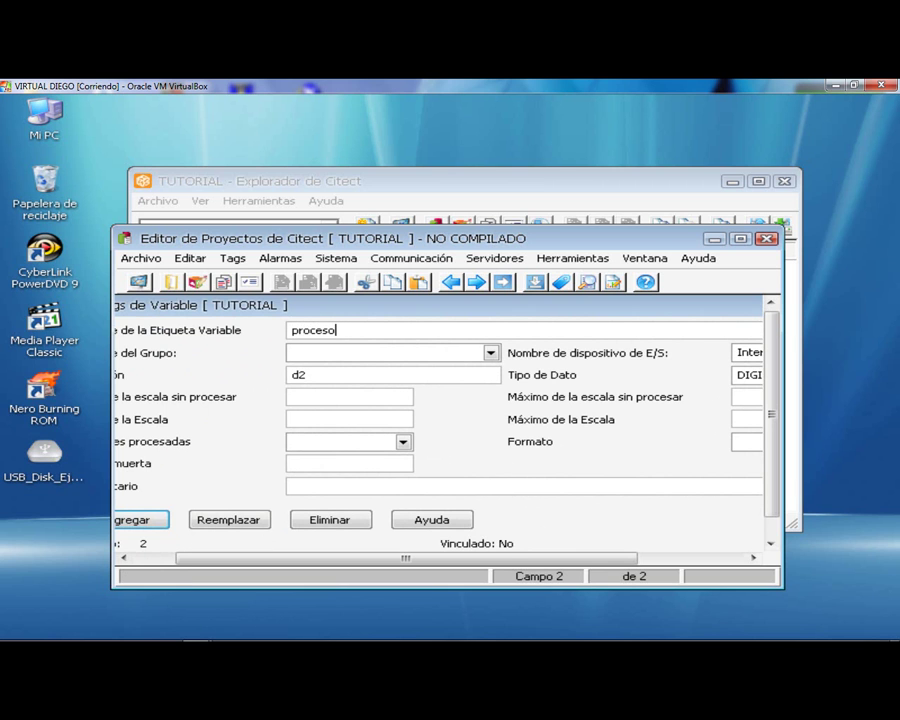
pyautogui.write('3')
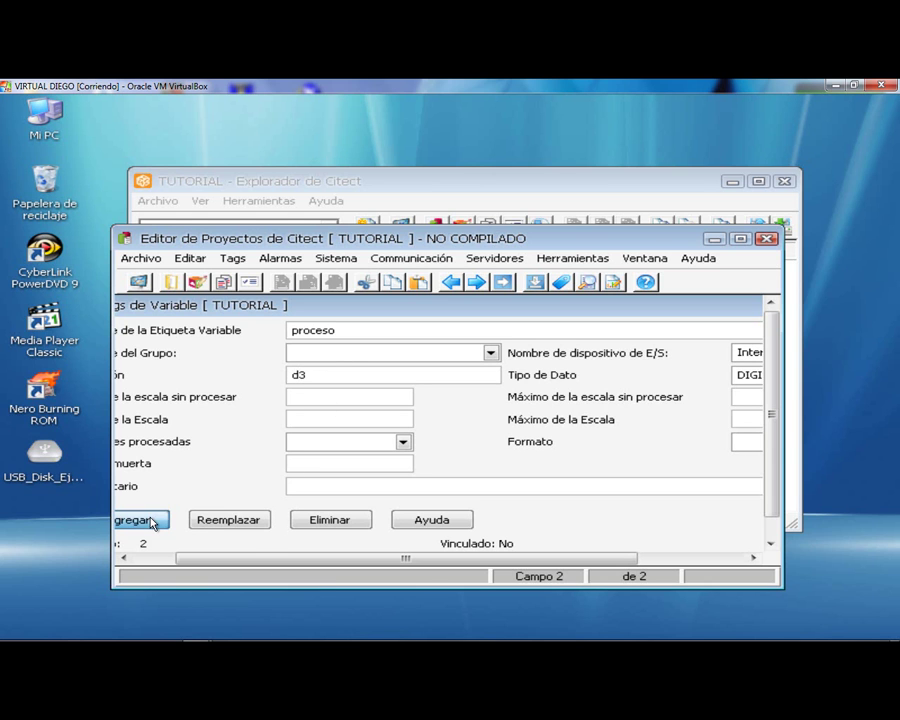
pyautogui.click(150, 521)
# - Rename the tag to banda2 with address d4 and add it as record 4
pyautogui.doubleClick(295, 330)
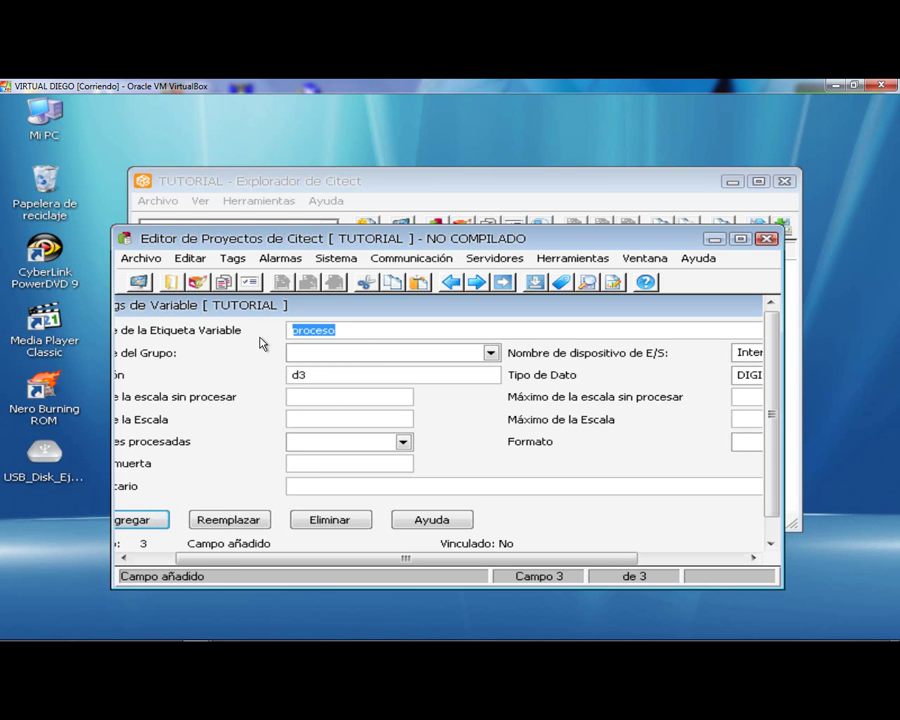
pyautogui.write('banda')
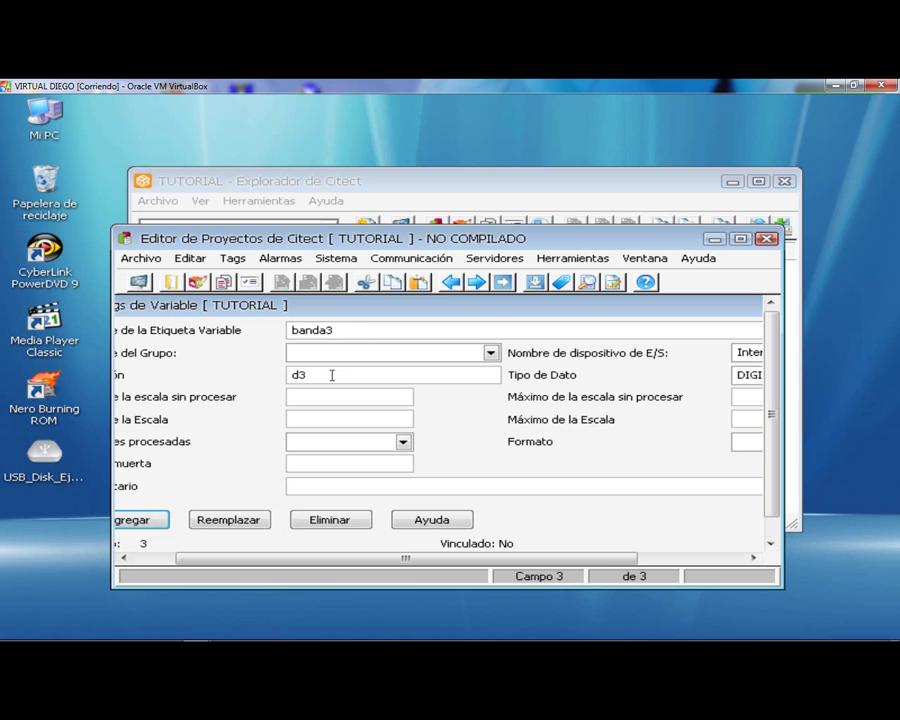
pyautogui.write('2')
pyautogui.click(319, 378)
pyautogui.moveTo(427, 308); pyautogui.dragTo(446, 325)
pyautogui.click(283, 523)
# - Enter the tag name AUX1 with address i1
pyautogui.doubleClick(400, 338)
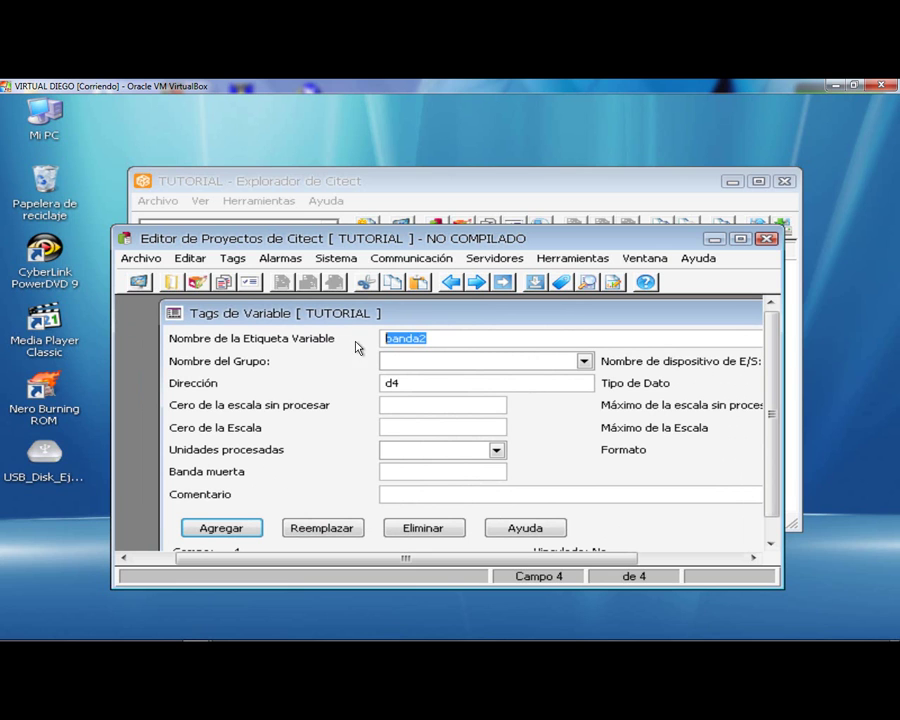
pyautogui.press('capslock')
pyautogui.write('AUX1')
pyautogui.press('capslock')
pyautogui.moveTo(397, 383); pyautogui.dragTo(350, 386)
pyautogui.write('i1')
# - Set AUX1's data type to INT with raw maximum 500 and scale maximum 100
pyautogui.moveTo(520, 323); pyautogui.dragTo(308, 338)
pyautogui.click(726, 401)
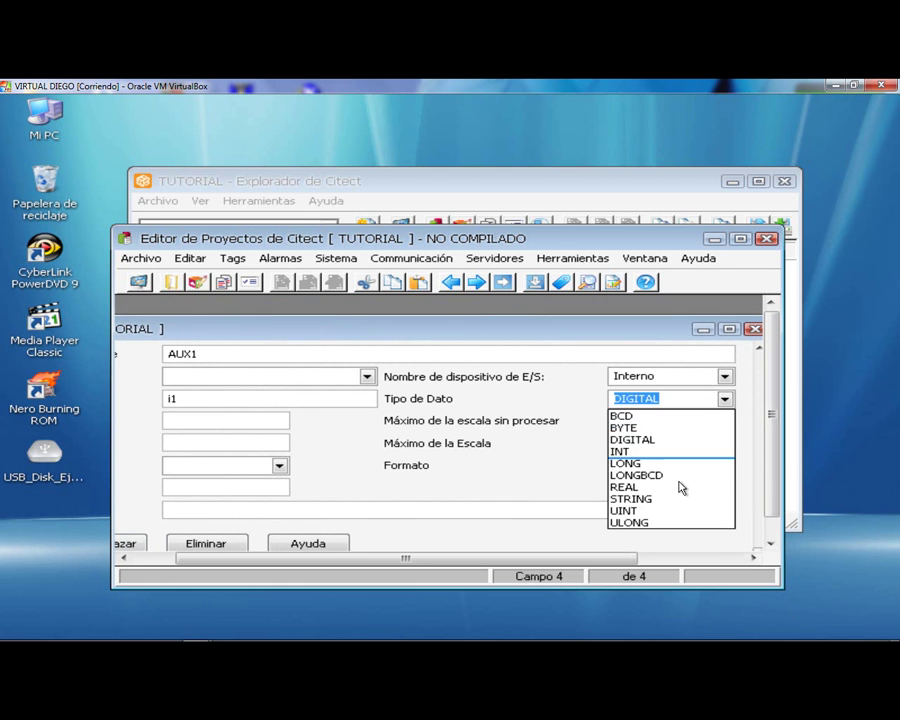
pyautogui.click(648, 451)
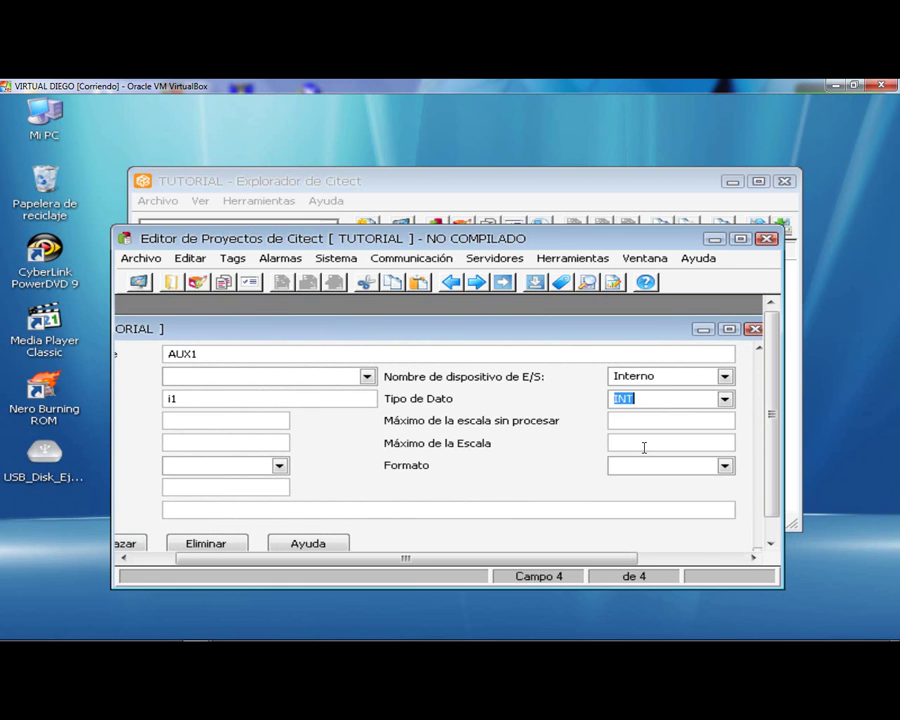
pyautogui.click(663, 419)
pyautogui.write('5')
pyautogui.write('1')
pyautogui.write('00')
pyautogui.doubleClick(474, 330)
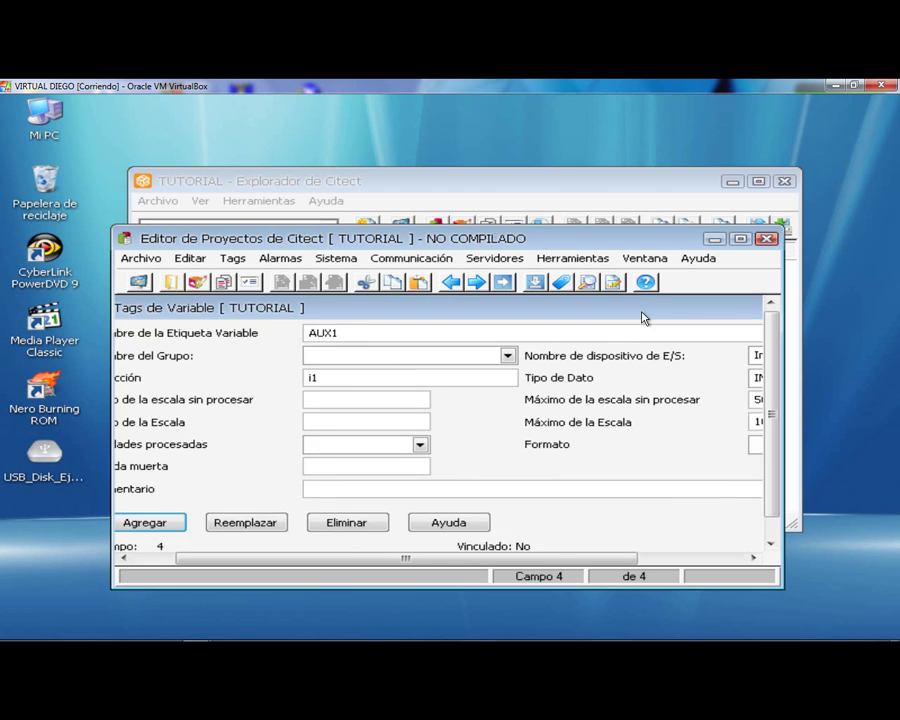
pyautogui.moveTo(293, 362); pyautogui.dragTo(456, 305)
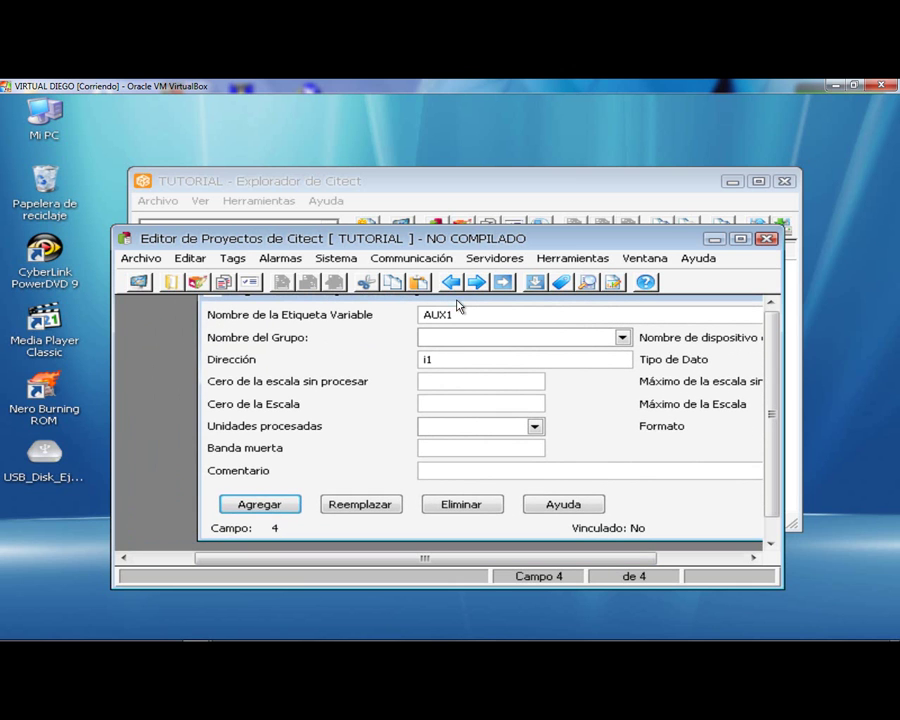
# - Add AUX1, then edit and add AUX2 at address i2
pyautogui.click(258, 505)
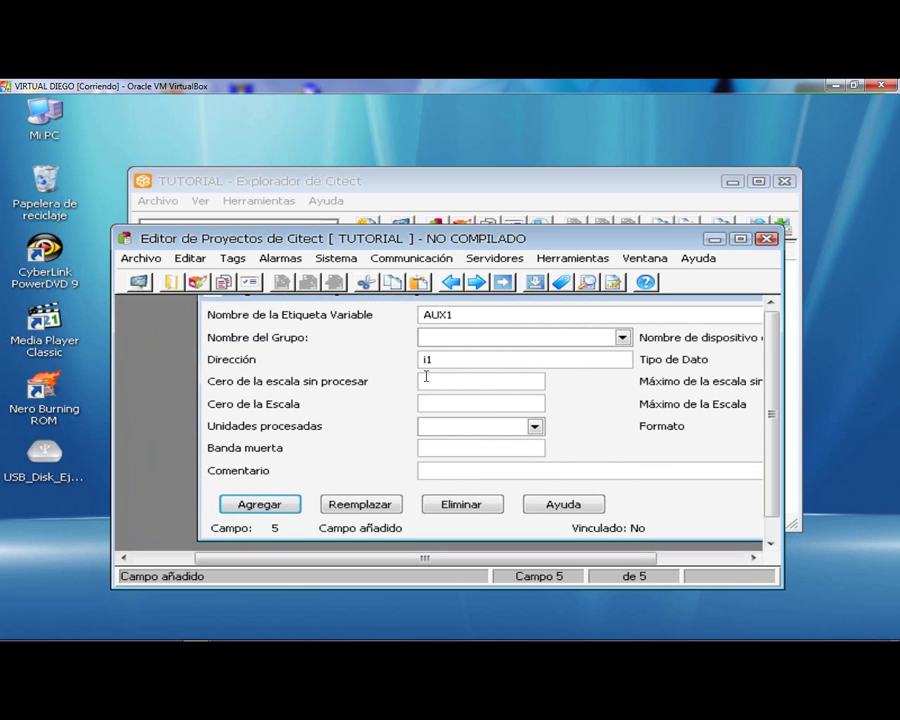
pyautogui.moveTo(492, 302); pyautogui.dragTo(464, 330)
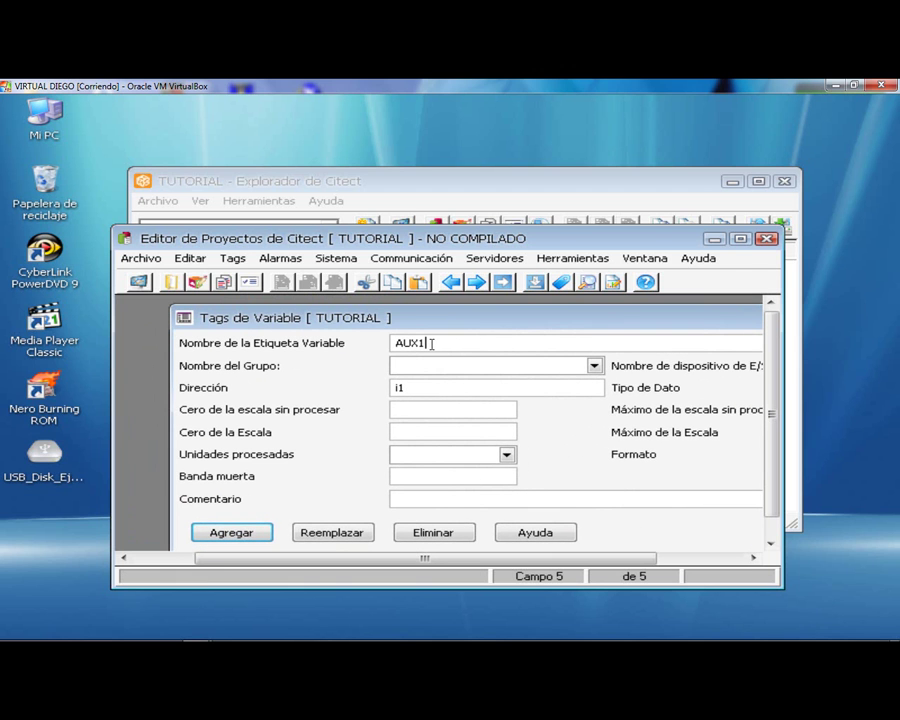
pyautogui.click(432, 343)
pyautogui.press('BackSpace')
pyautogui.write('2')
pyautogui.click(424, 387)
pyautogui.press('BackSpace')
pyautogui.write('2')
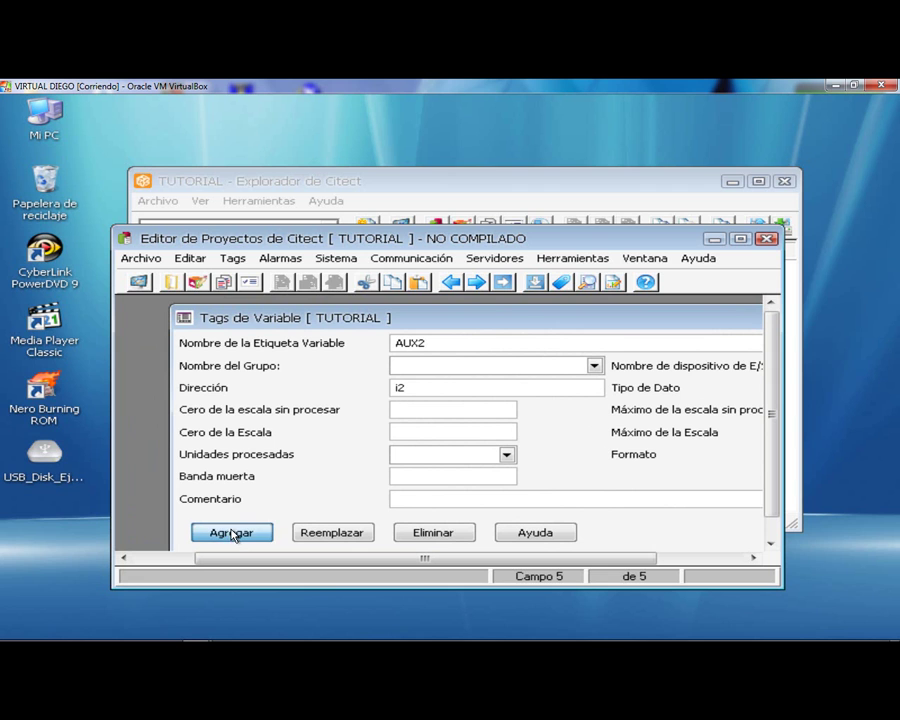
pyautogui.click(239, 532)
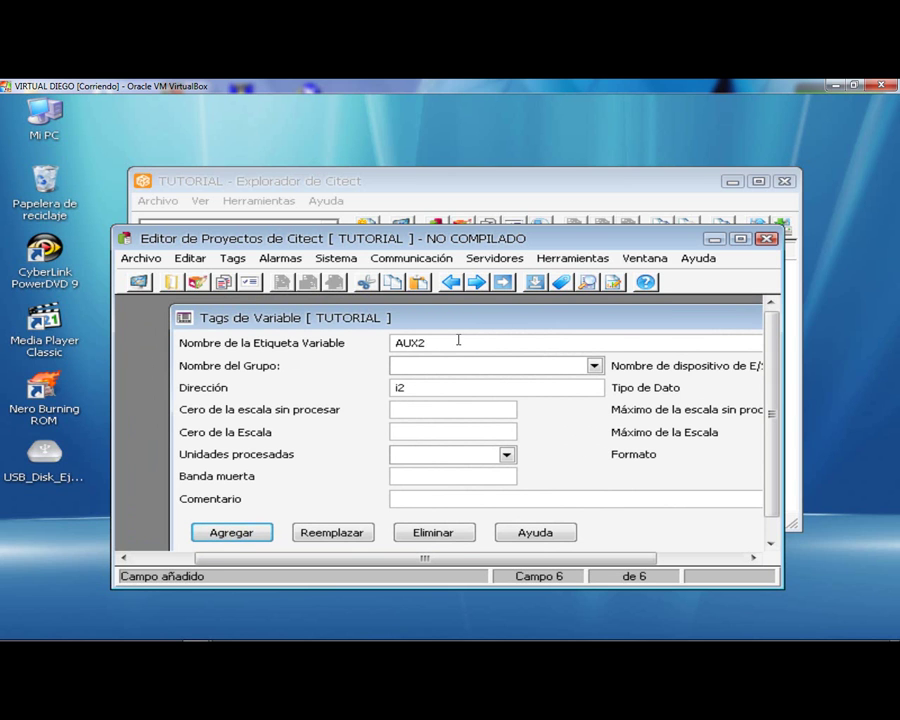
# - Add AUX3 at address i3 and close the Variable Tags form
pyautogui.press('BackSpace')
pyautogui.write('3')
pyautogui.click(426, 386)
pyautogui.write('3')
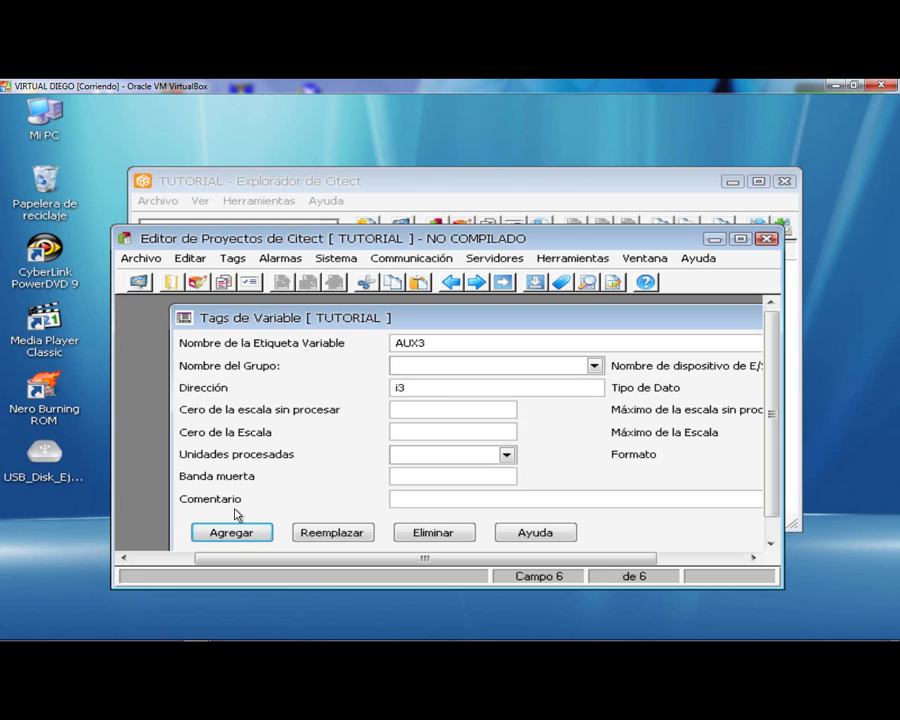
pyautogui.click(243, 535)
pyautogui.moveTo(613, 315); pyautogui.dragTo(488, 362)
pyautogui.moveTo(444, 336); pyautogui.dragTo(392, 337)
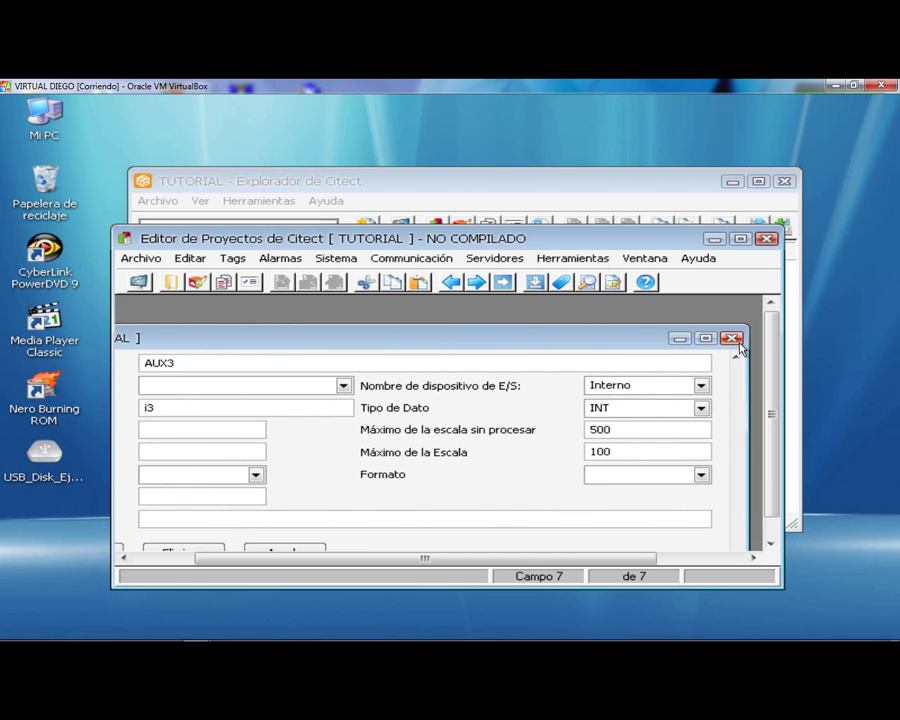
pyautogui.click(735, 336)
# - Compile the TUTORIAL project with Archivo > Compilar and acknowledge the 0-alert success message
pyautogui.click(128, 262)
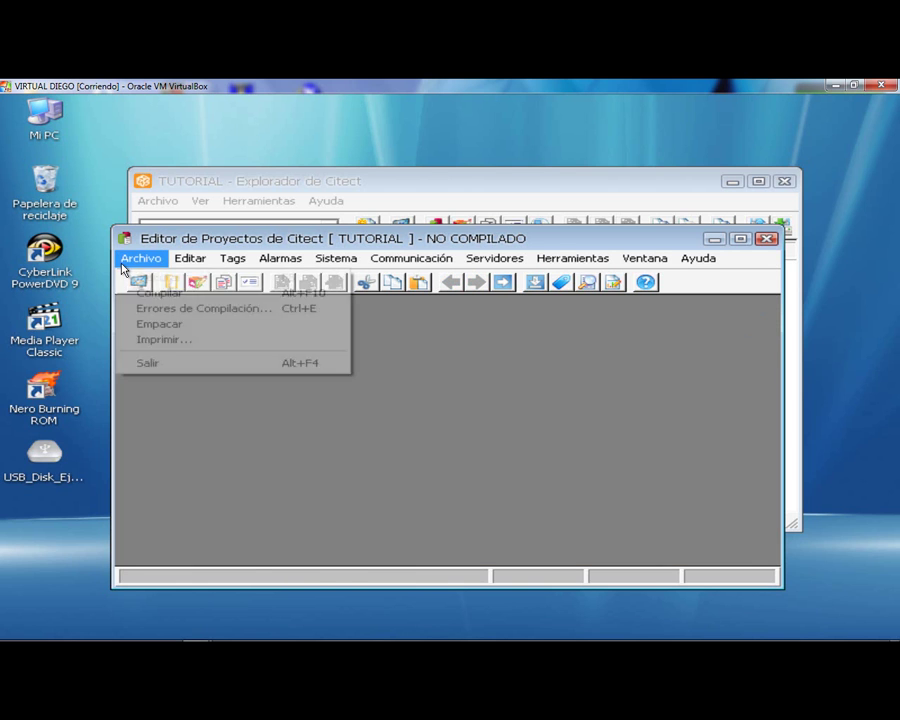
pyautogui.click(178, 294)
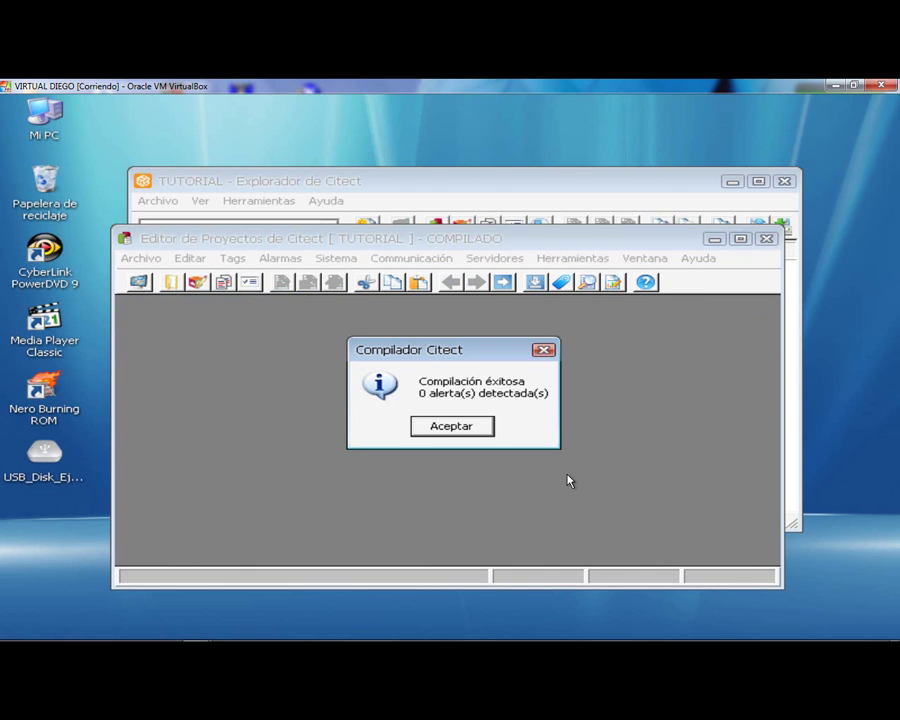
pyautogui.click(452, 427)
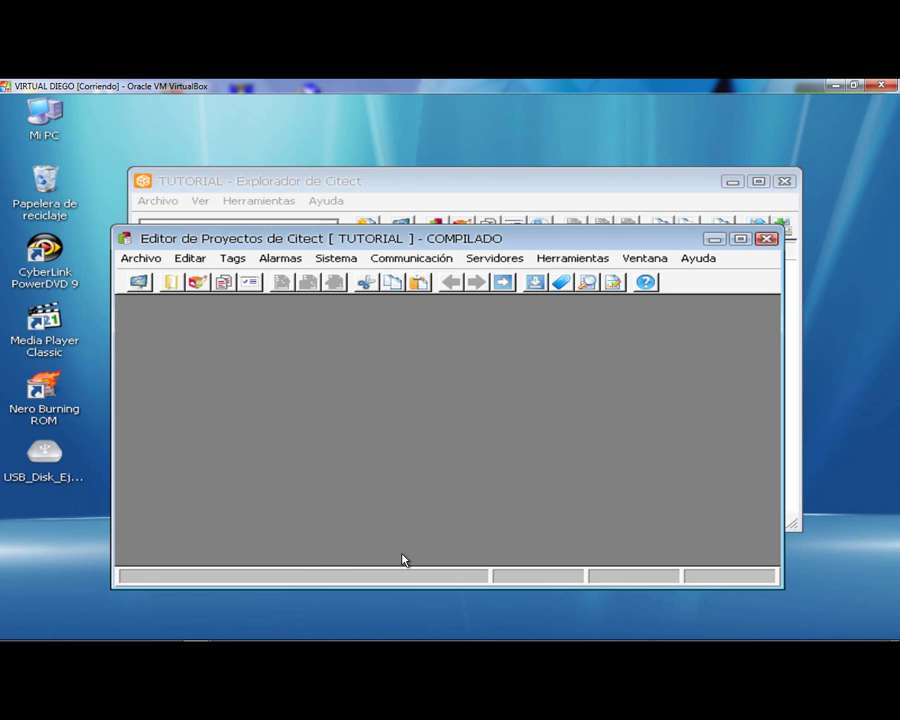
pyautogui.press('super')
# - In the Graphics Editor, create page Untitled1 from the normal template via Archivo > Nuevo > Página
pyautogui.click(624, 628)
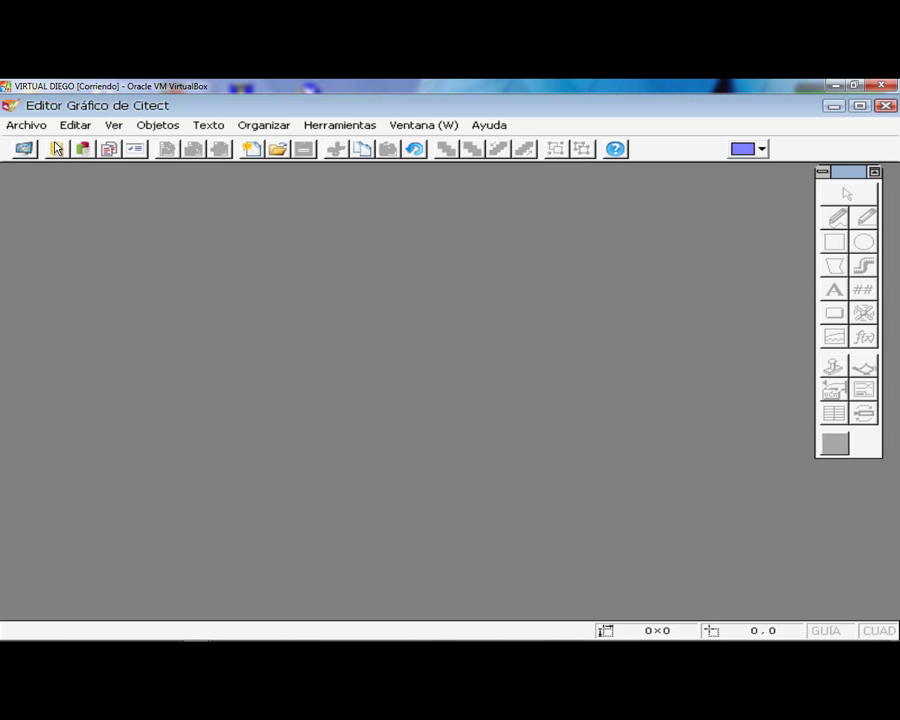
pyautogui.press('super')
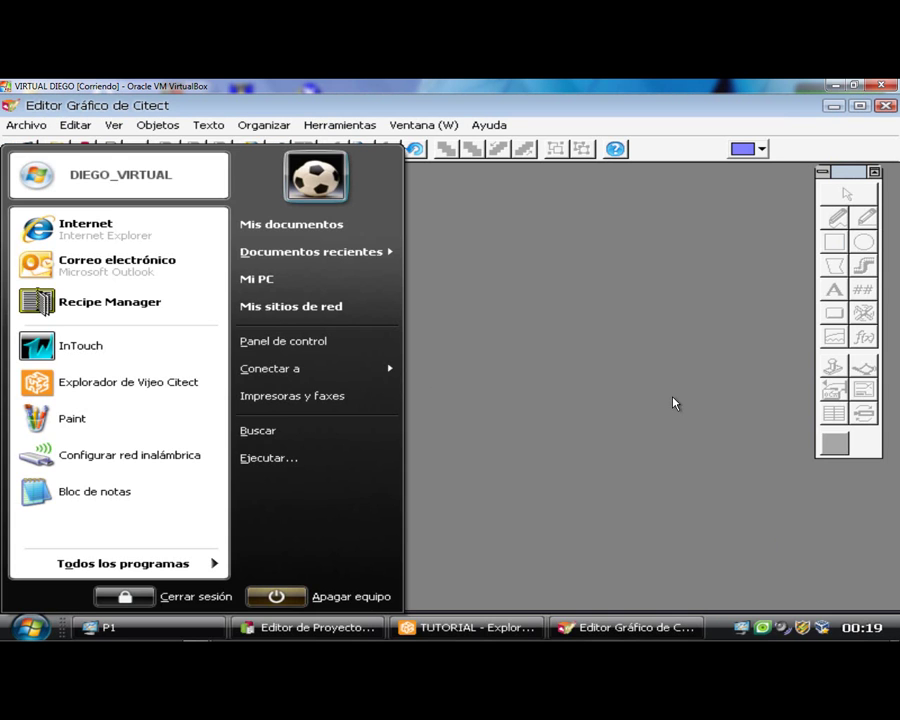
pyautogui.click(676, 406)
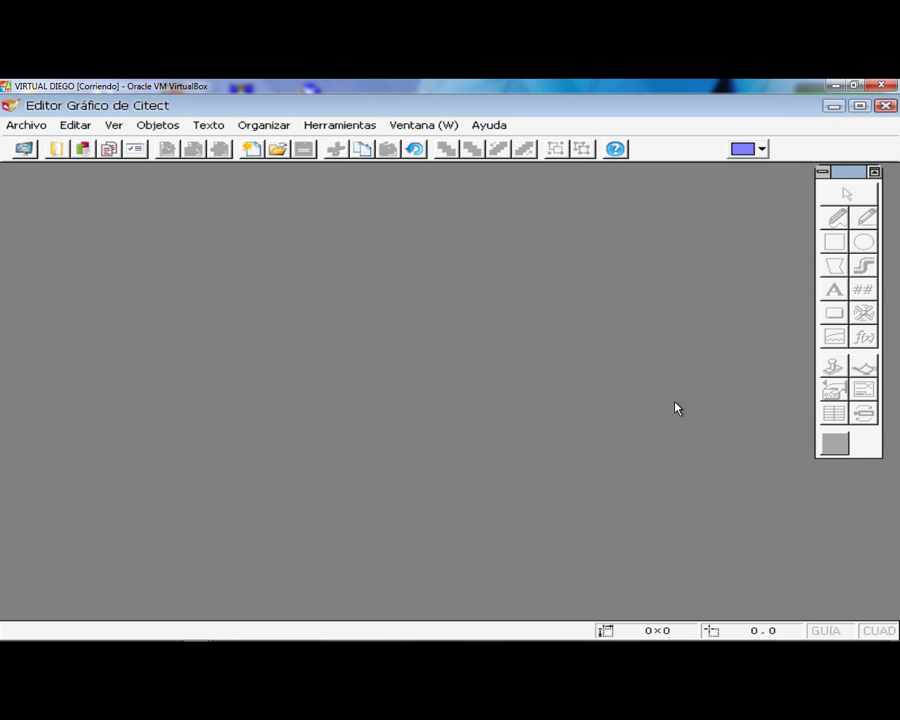
pyautogui.click(25, 125)
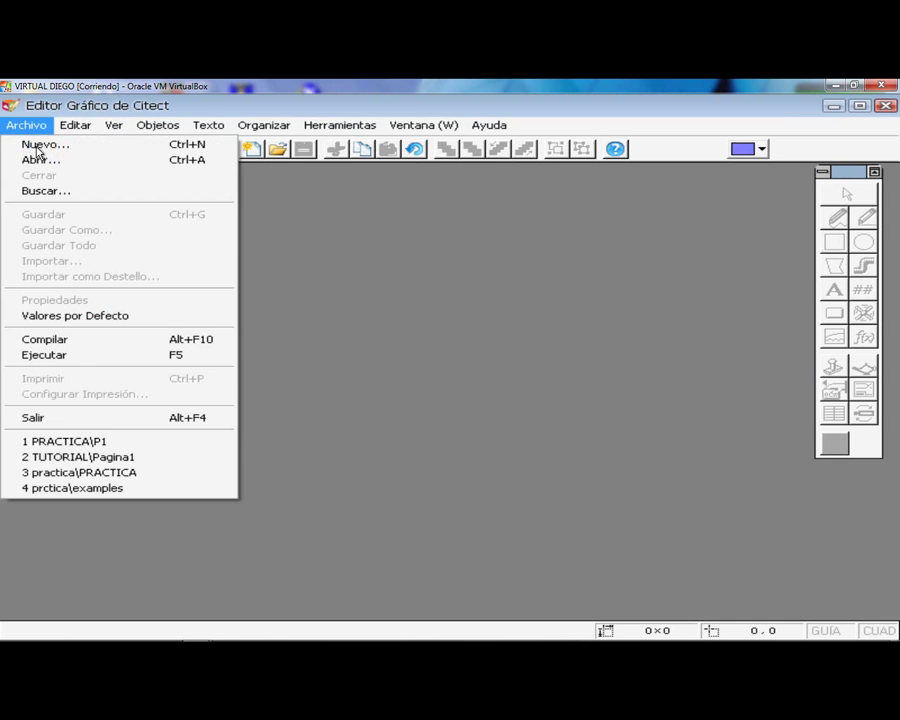
pyautogui.click(30, 144)
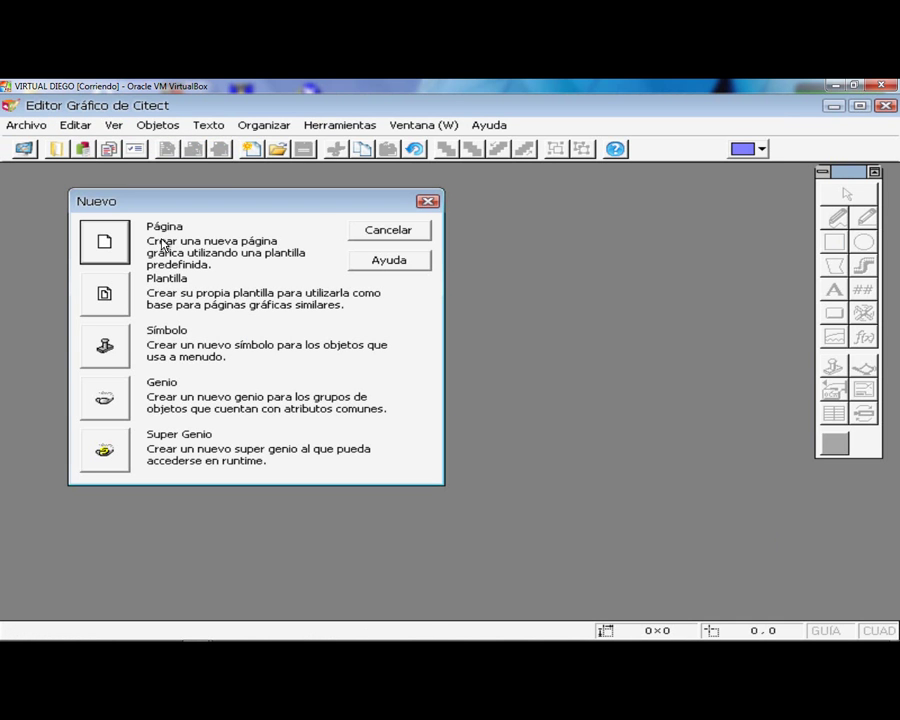
pyautogui.click(118, 243)
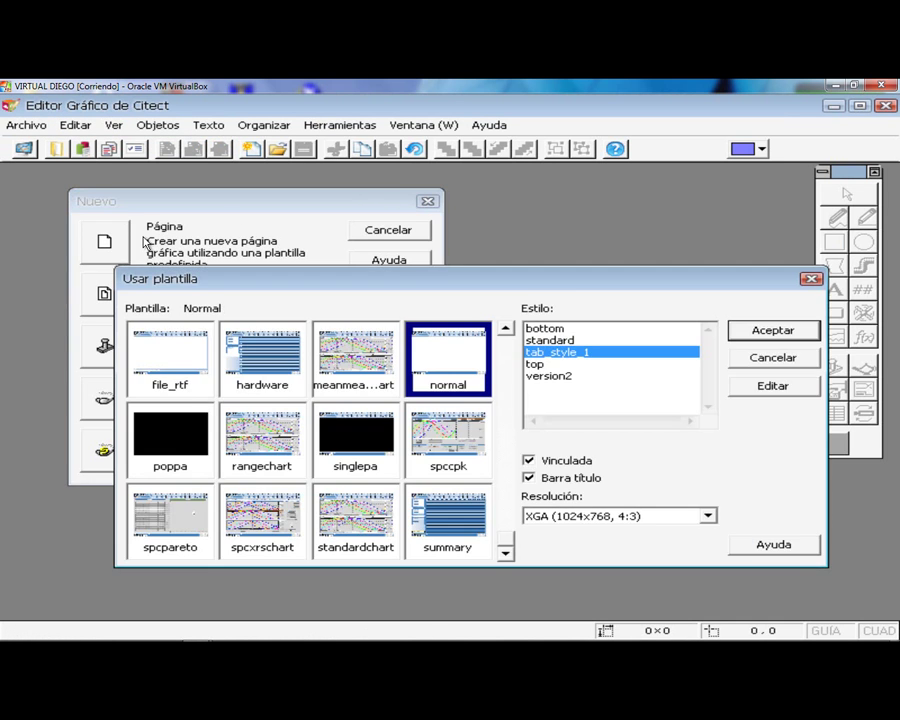
pyautogui.doubleClick(456, 360)
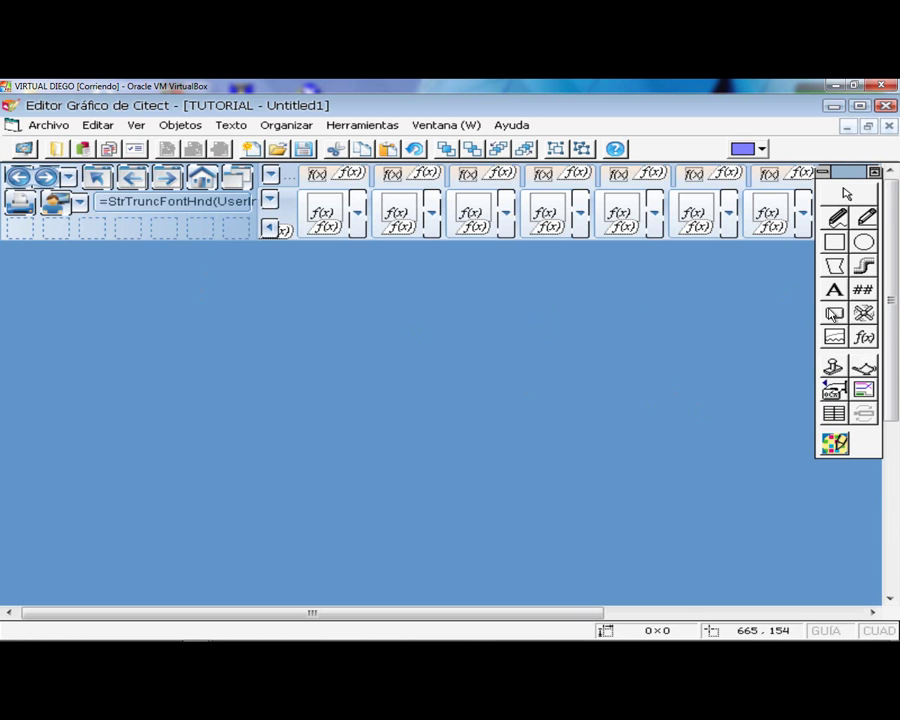
# - Draw a button on the page and label it selector
pyautogui.click(834, 312)
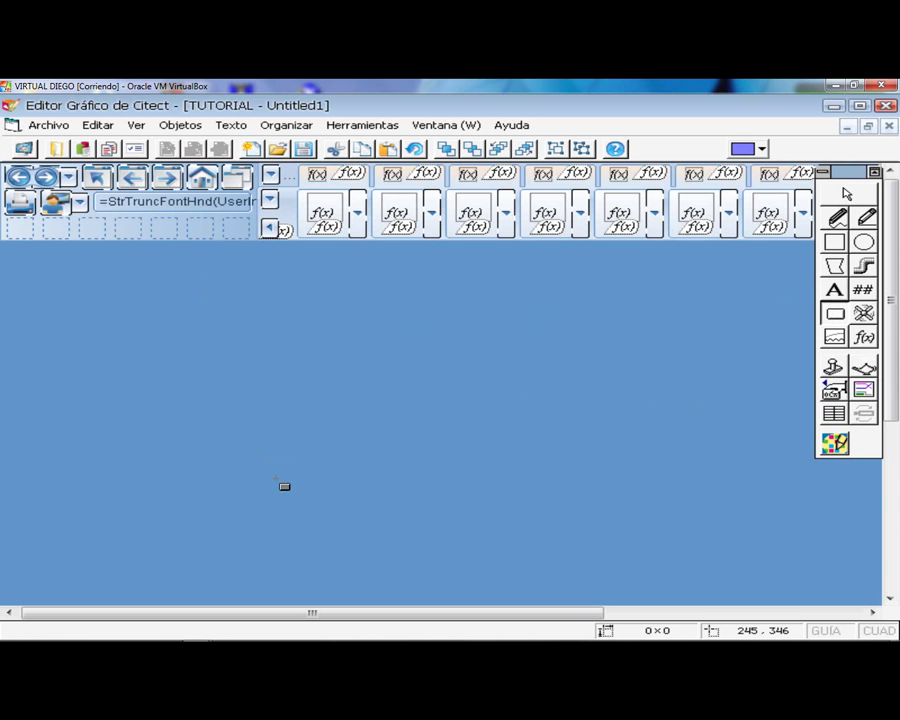
pyautogui.moveTo(257, 481); pyautogui.dragTo(335, 532)
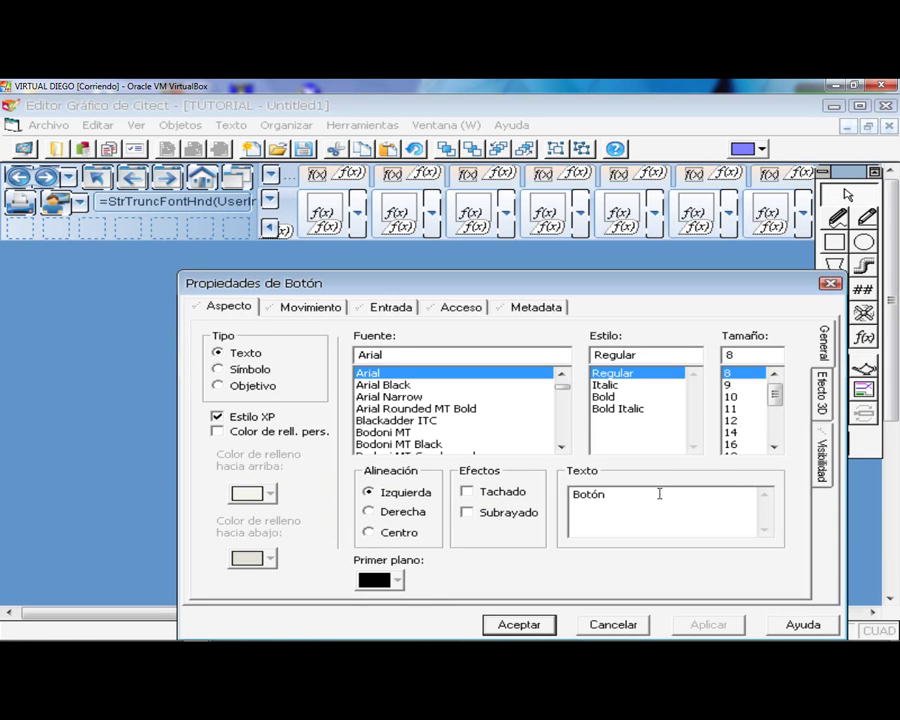
pyautogui.moveTo(629, 503); pyautogui.dragTo(540, 498)
pyautogui.write('selector')
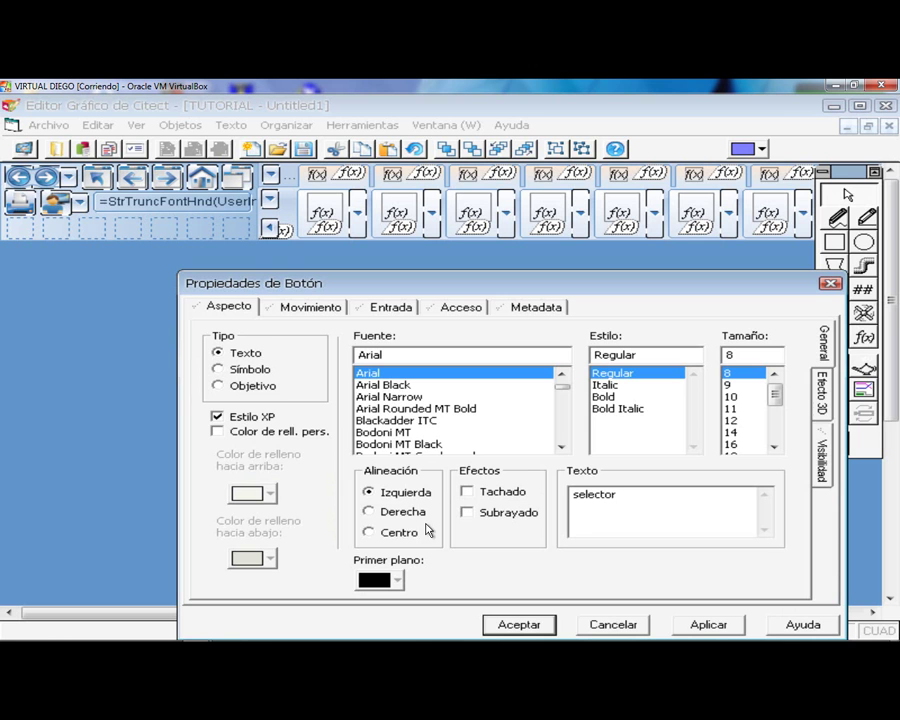
# - Give the selector button the release command Toggle(selector) and confirm
pyautogui.click(389, 308)
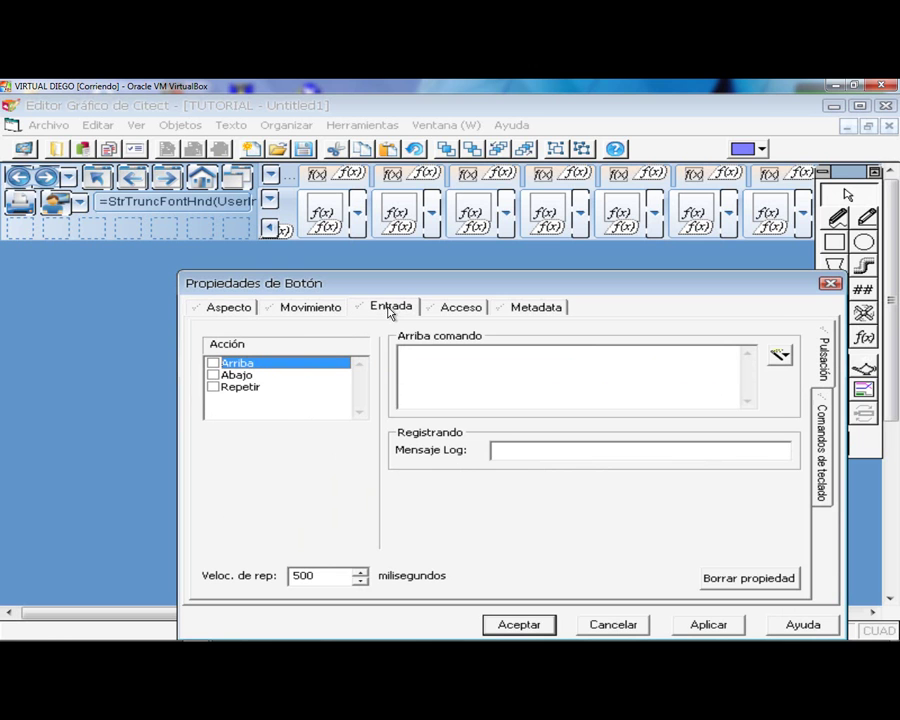
pyautogui.click(213, 363)
pyautogui.click(456, 364)
pyautogui.press('capslock')
pyautogui.write('T')
pyautogui.press('capslock')
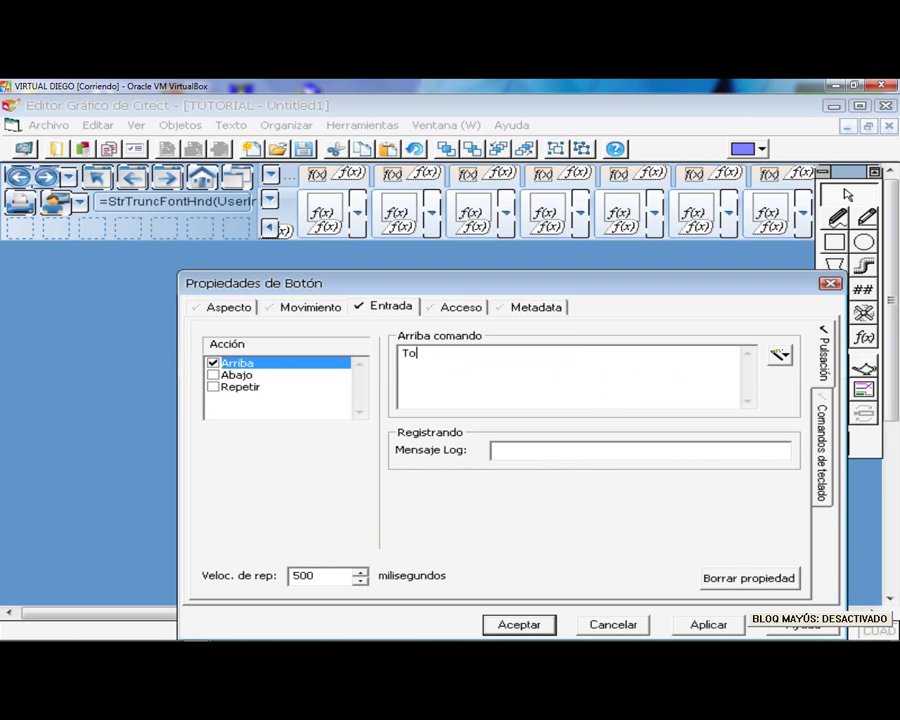
pyautogui.write('oggle(selector')
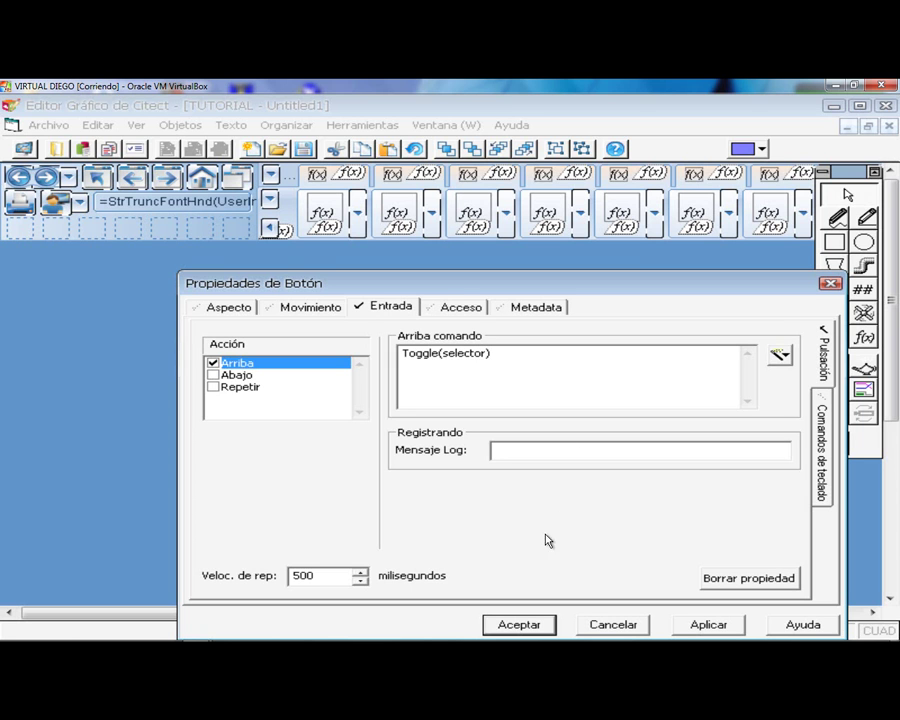
pyautogui.click(518, 625)
pyautogui.click(836, 316)
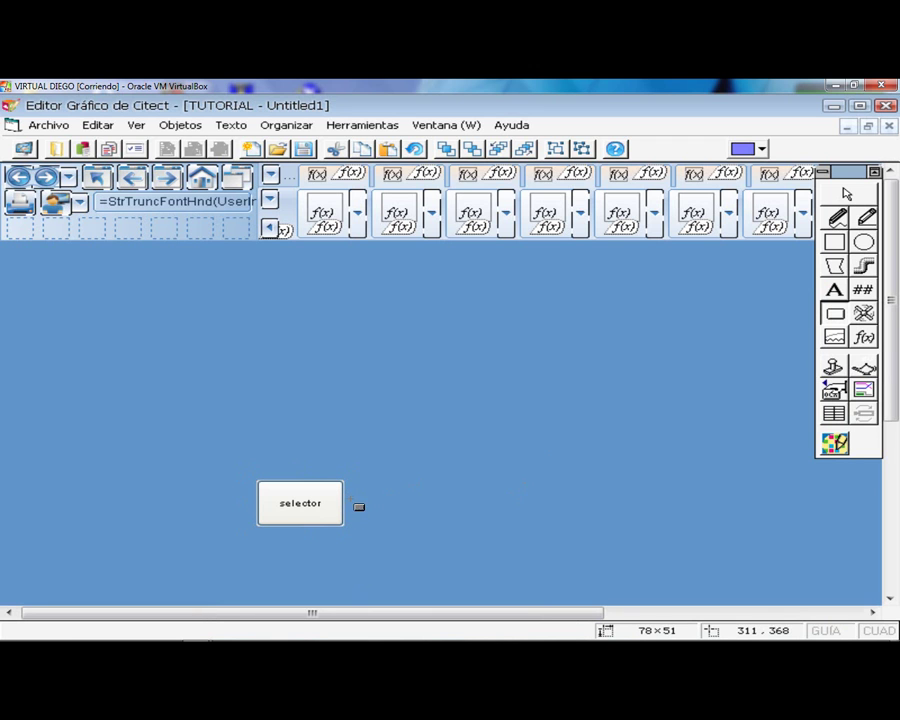
# - Draw a second button right of selector labelled banda1
pyautogui.moveTo(362, 502); pyautogui.dragTo(452, 532)
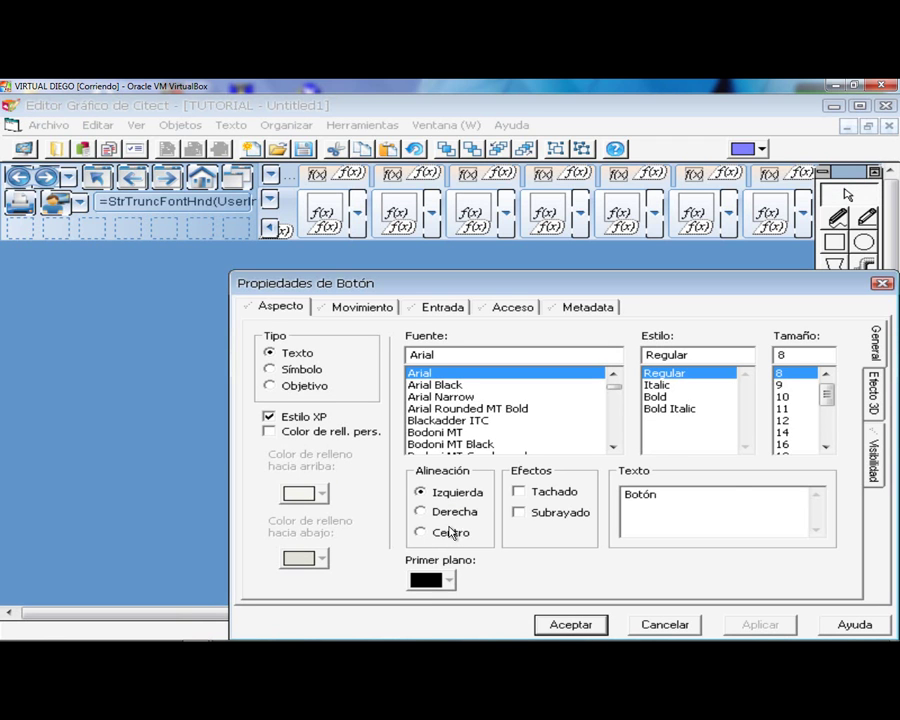
pyautogui.doubleClick(697, 492)
pyautogui.write('banada1')
pyautogui.click(651, 496)
pyautogui.press('BackSpace')
# - Set the banda1 button's release command to Toggle(banda1), copy it, and confirm
pyautogui.click(438, 305)
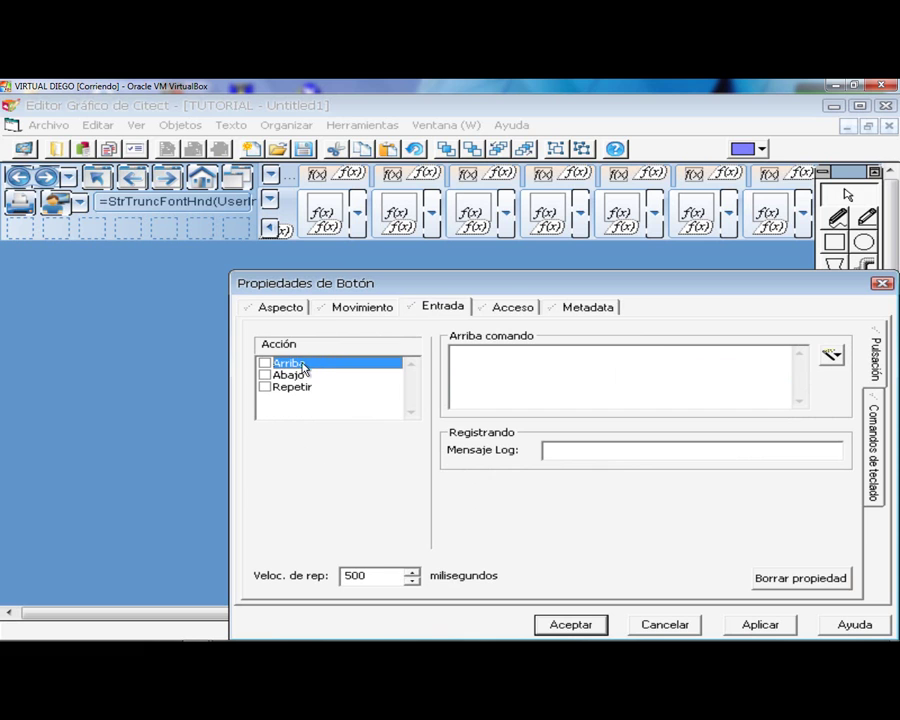
pyautogui.click(265, 363)
pyautogui.press('capslock')
pyautogui.write('T')
pyautogui.press('capslock')
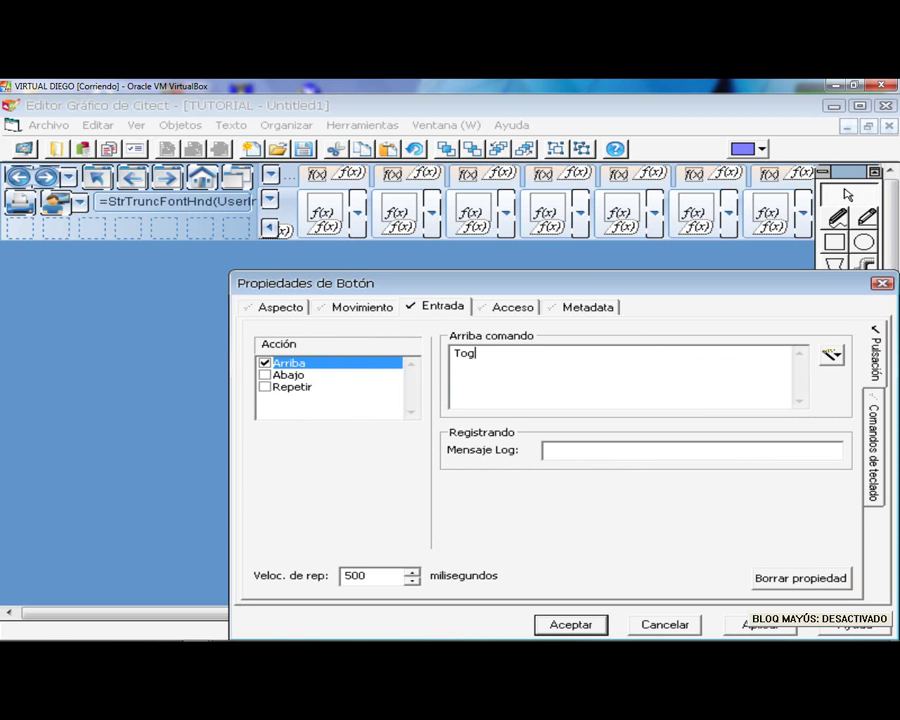
pyautogui.write('oggle(band')
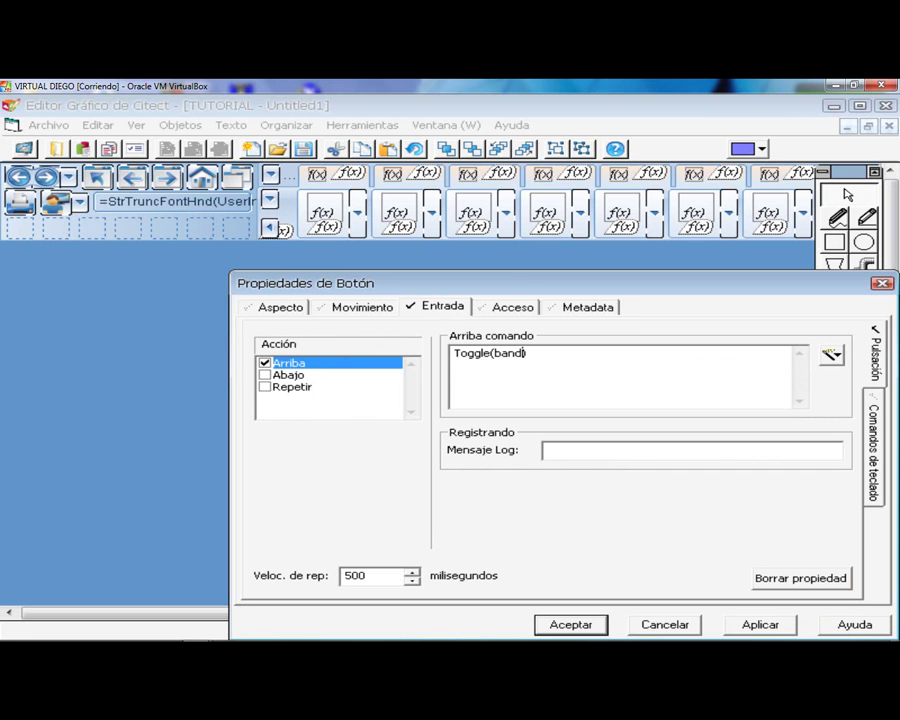
pyautogui.write('a1)')
pyautogui.moveTo(540, 353); pyautogui.dragTo(452, 353)
pyautogui.hotkey('ctrl', 'c')
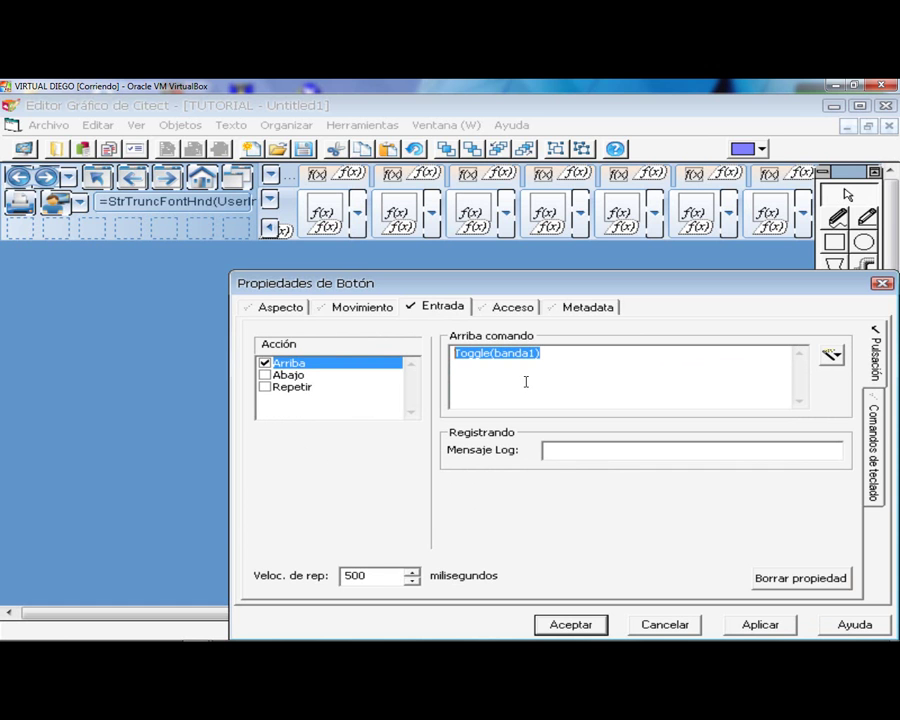
pyautogui.moveTo(630, 285); pyautogui.dragTo(600, 236)
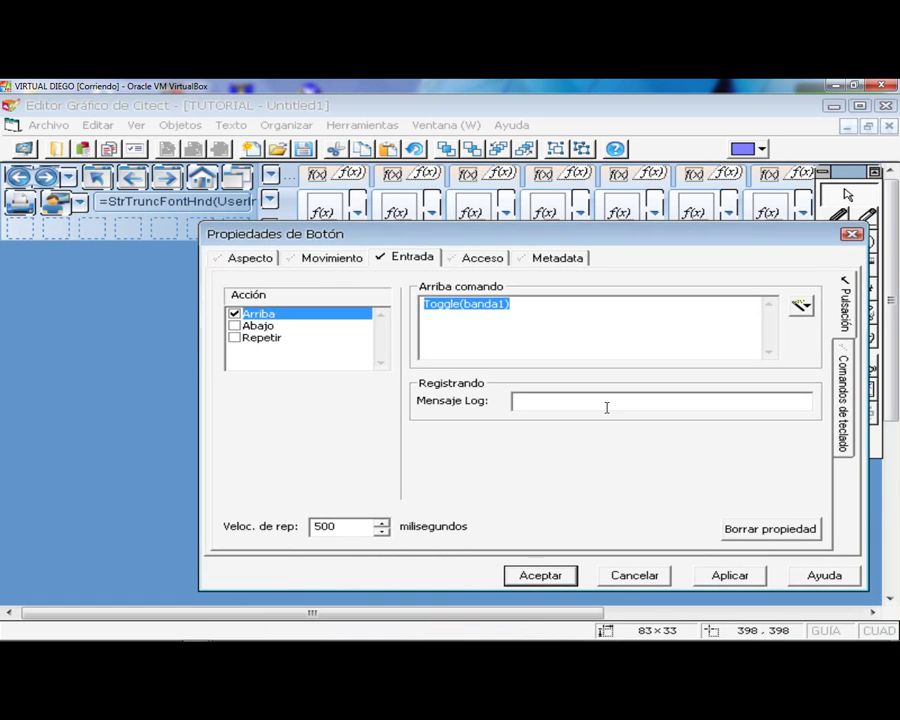
pyautogui.click(540, 575)
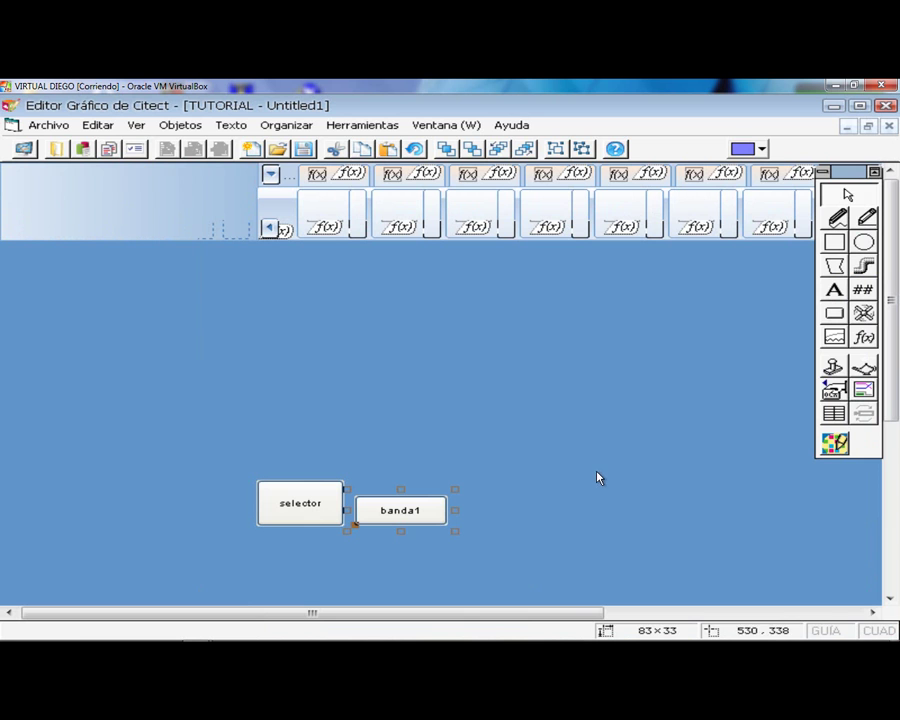
pyautogui.click(834, 313)
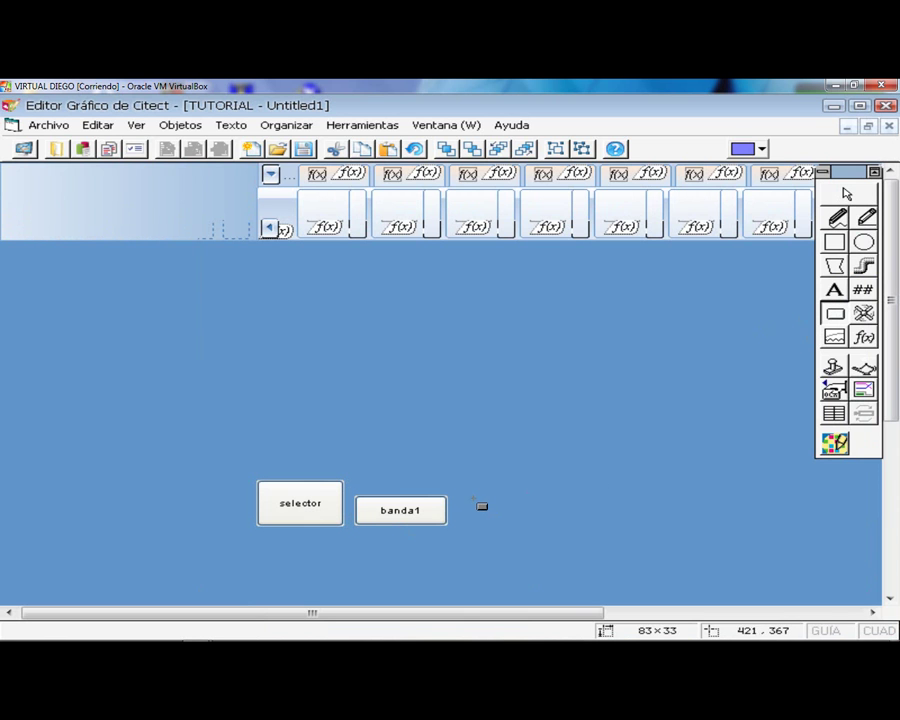
# - Draw a third button labelled proceso with release command Toggle(proceso)
pyautogui.moveTo(511, 548); pyautogui.dragTo(568, 532)
pyautogui.moveTo(673, 494); pyautogui.dragTo(560, 491)
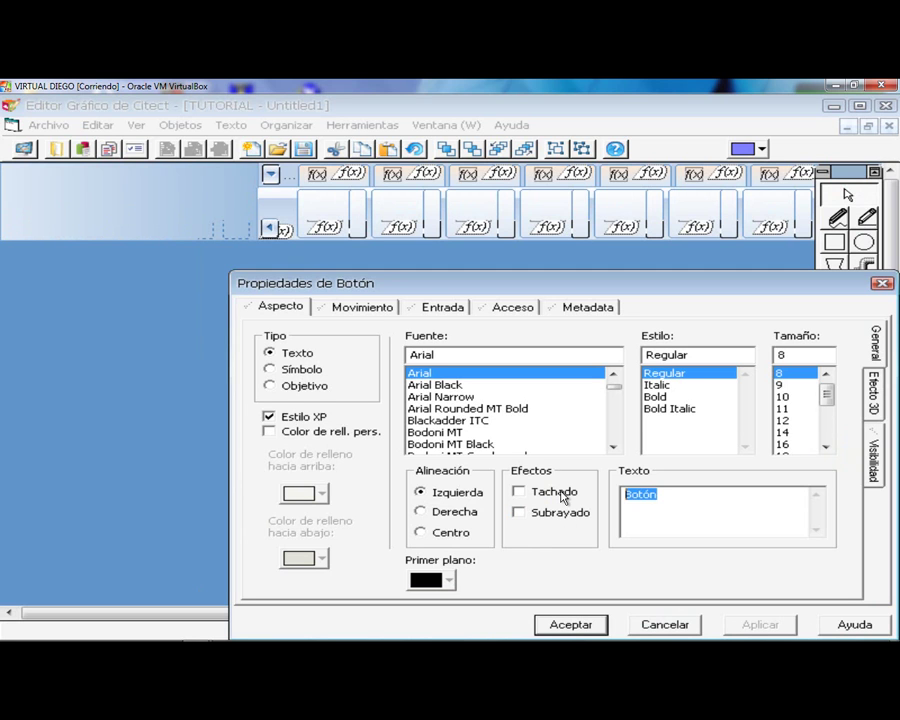
pyautogui.write('proceso')
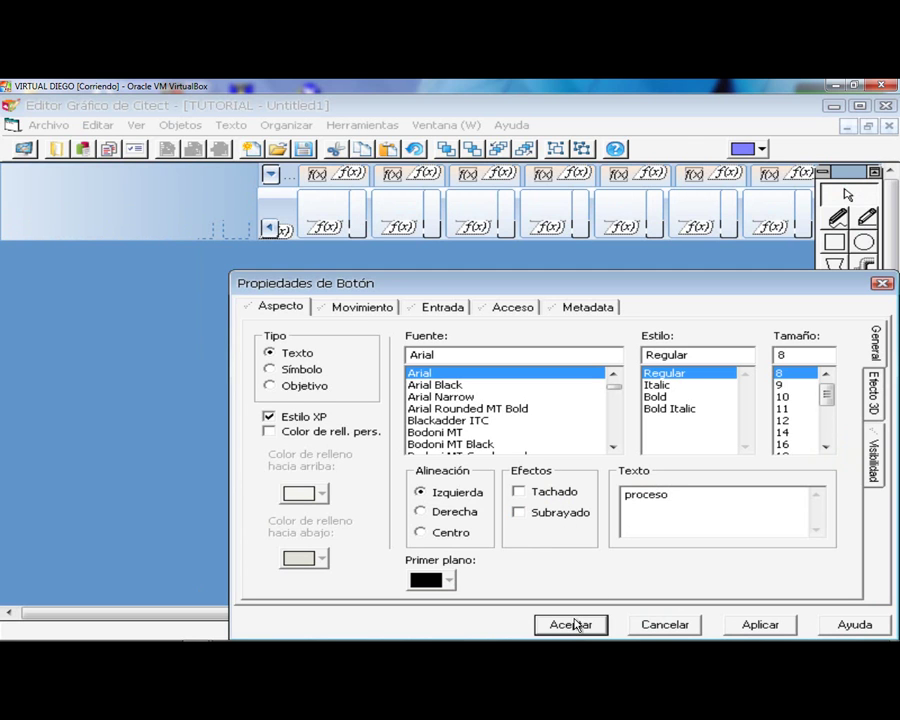
pyautogui.click(447, 311)
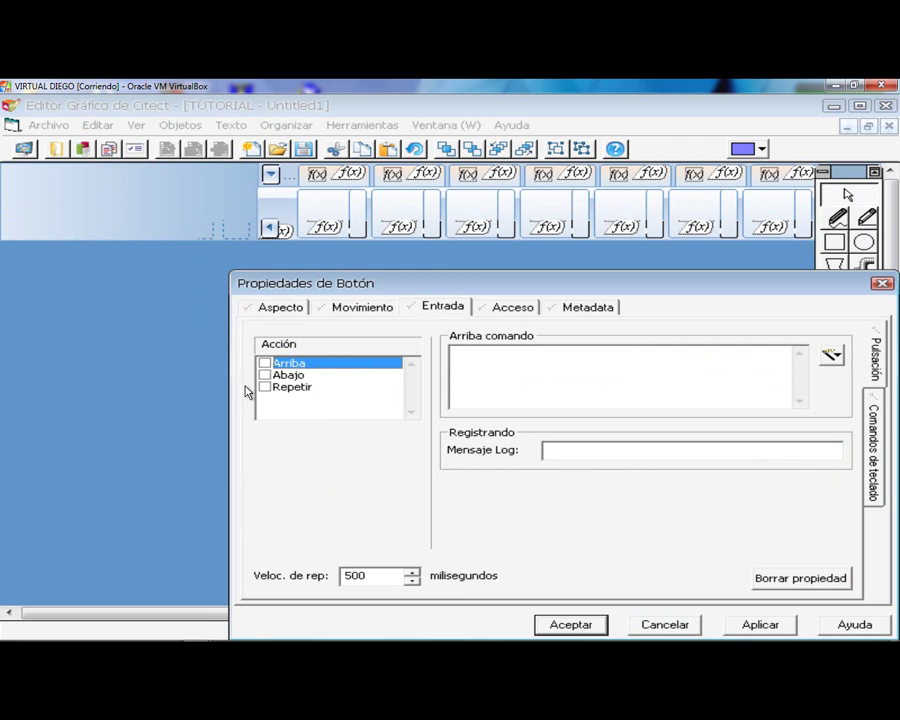
pyautogui.click(286, 364)
pyautogui.hotkey('ctrl', 'v')
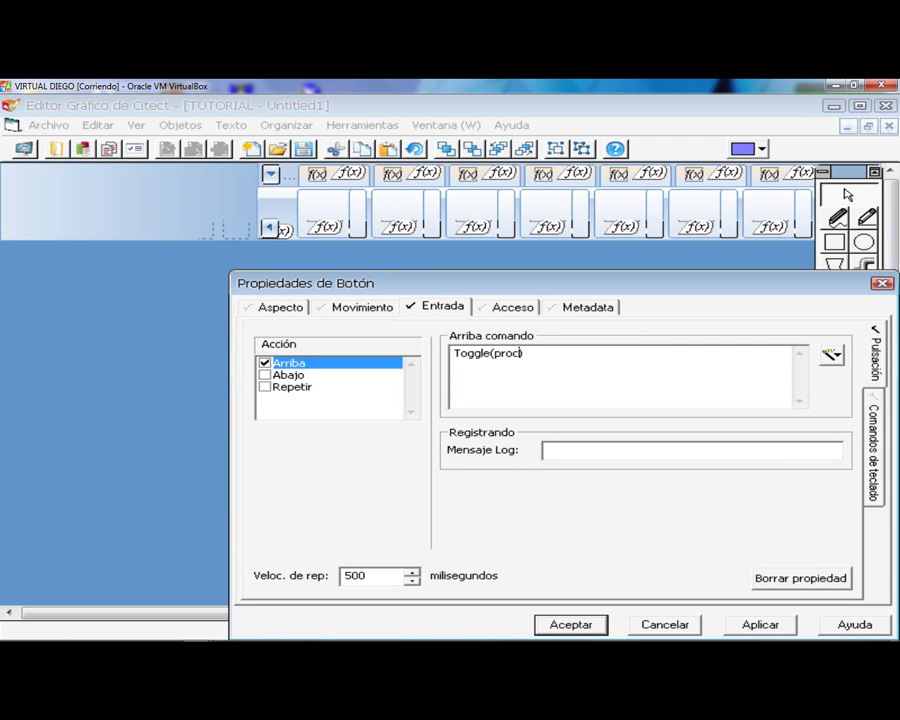
pyautogui.click(557, 626)
# - Add a button labelled banda2 right of proceso with release command Toggle(banda2)
pyautogui.click(834, 313)
pyautogui.moveTo(601, 510); pyautogui.dragTo(697, 534)
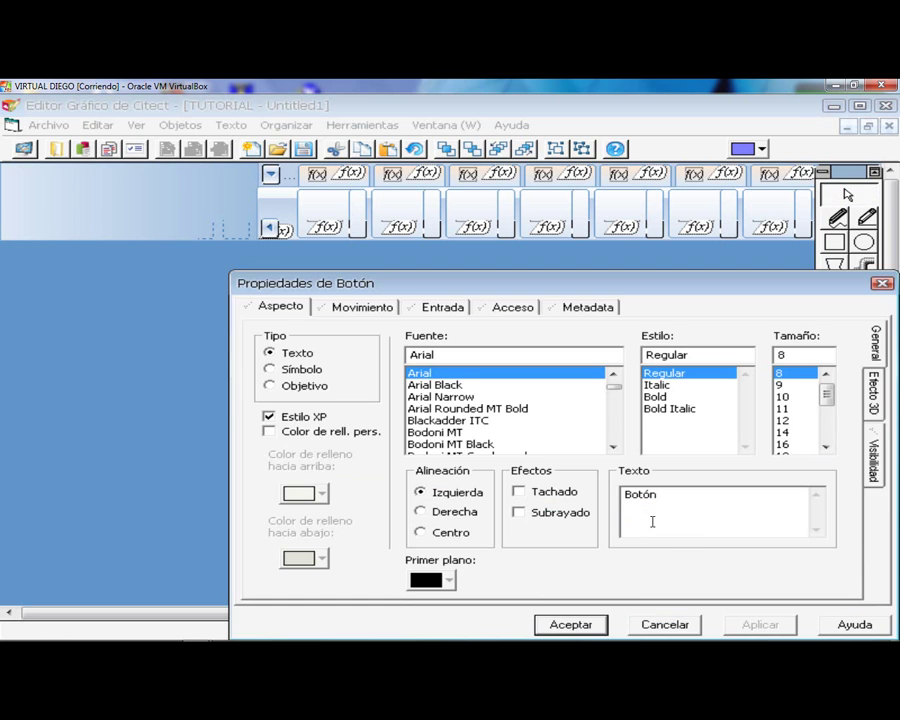
pyautogui.write('banda3')
pyautogui.click(444, 308)
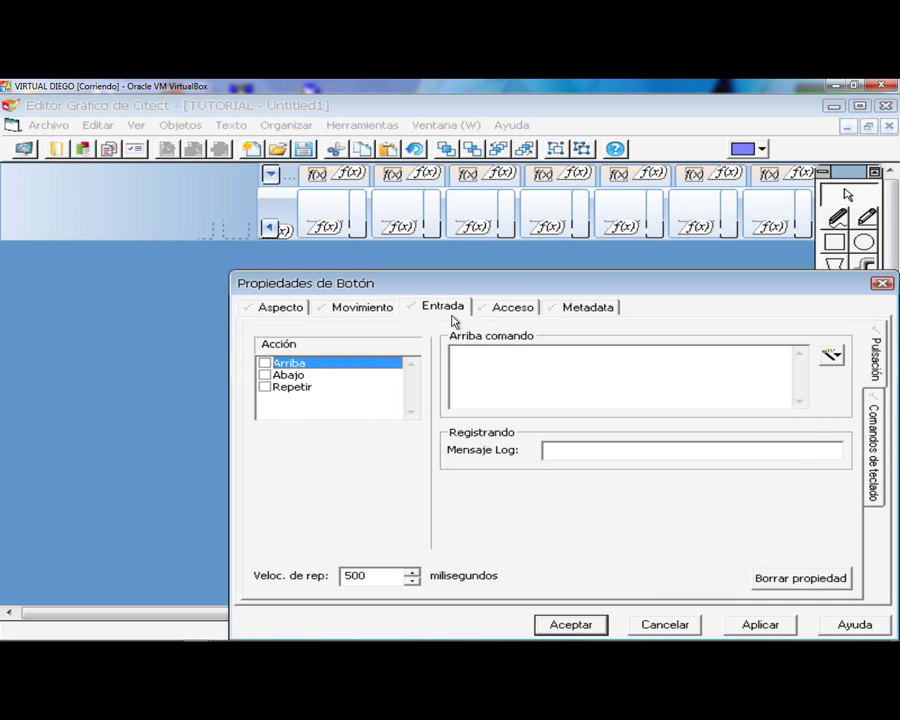
pyautogui.click(265, 363)
pyautogui.hotkey('ctrl', 'v')
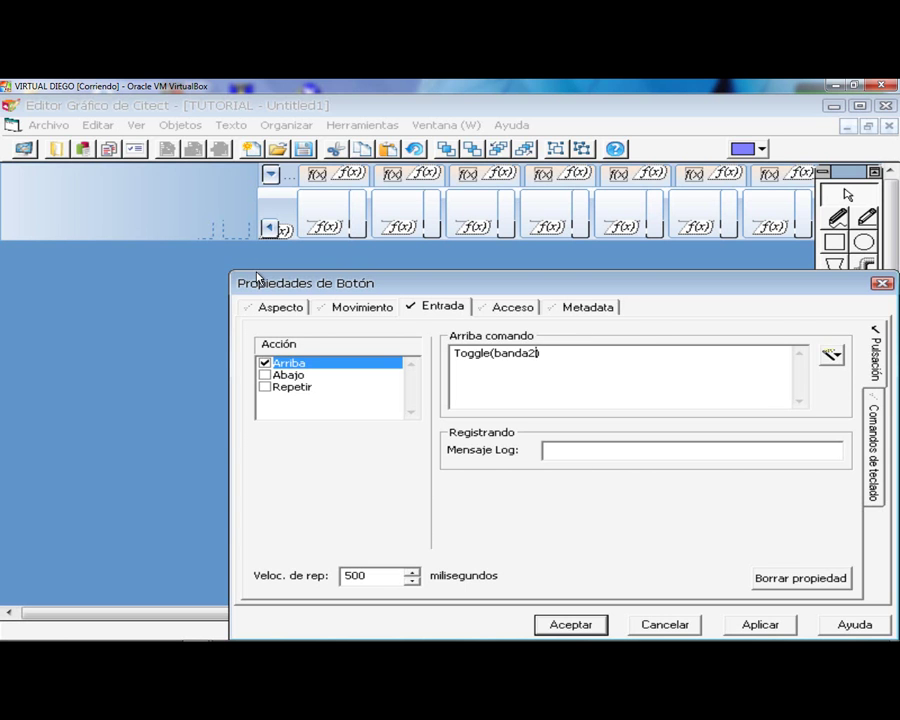
pyautogui.click(279, 307)
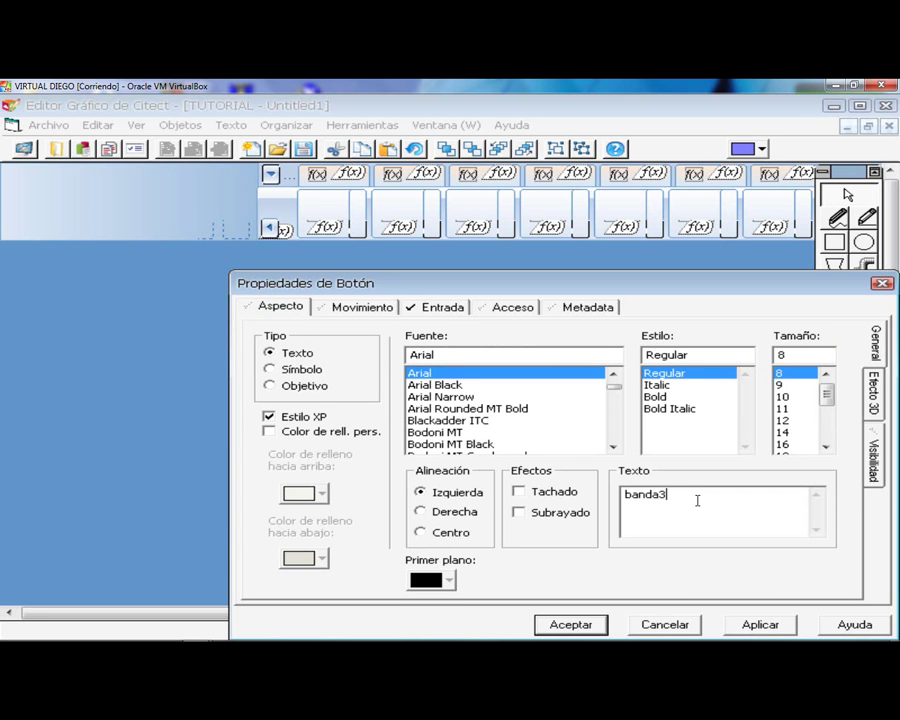
pyautogui.click(570, 624)
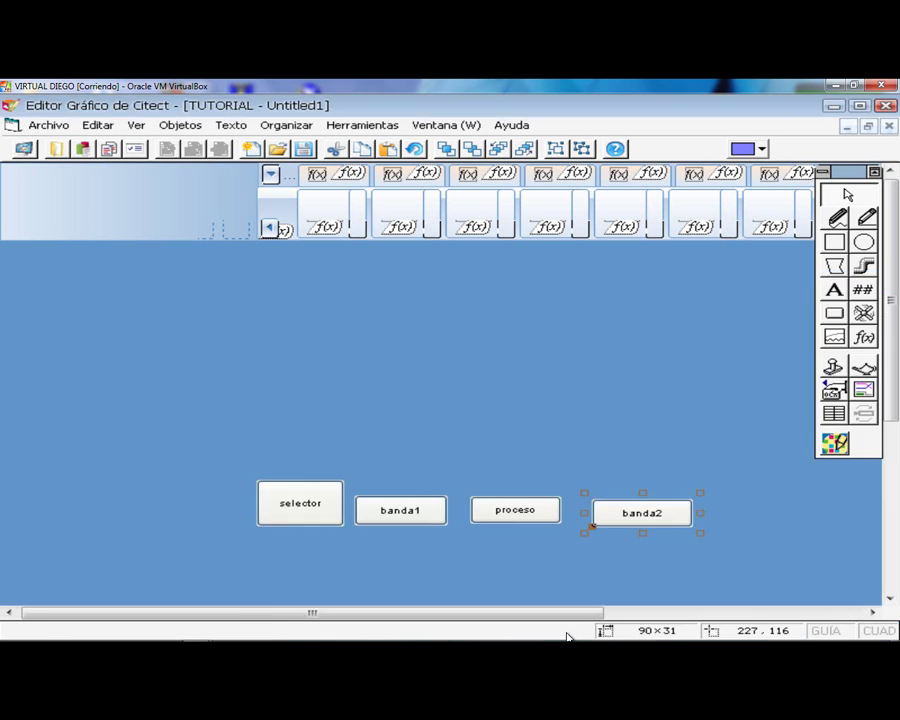
# - Move the selector, banda1, proceso and banda2 buttons together down and to the left
pyautogui.moveTo(745, 565); pyautogui.dragTo(225, 440)
pyautogui.moveTo(309, 512); pyautogui.dragTo(199, 558)
pyautogui.click(633, 464)
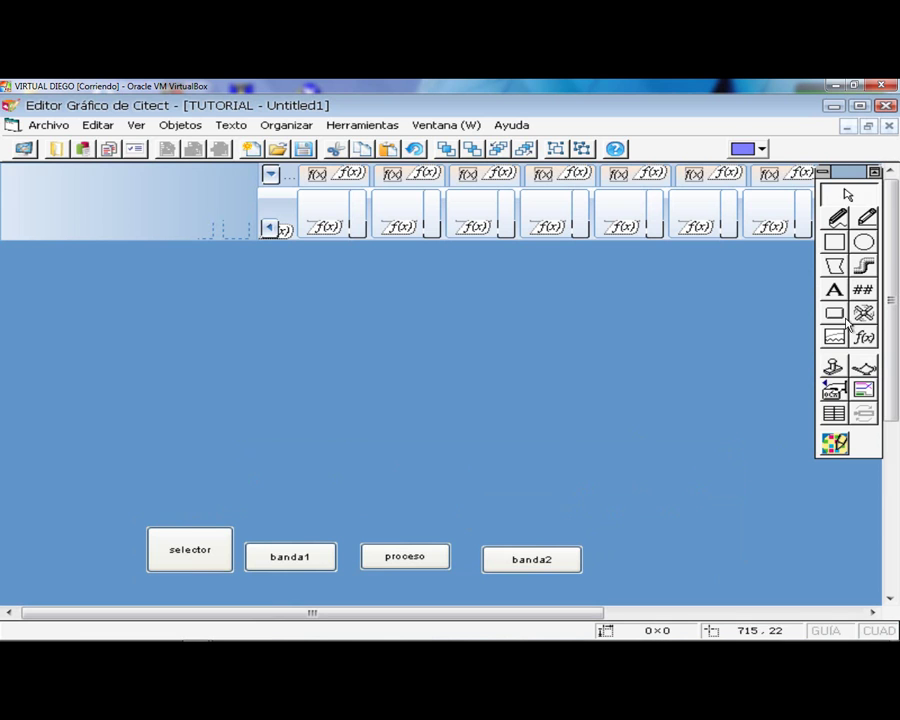
pyautogui.click(835, 241)
# - Draw a large rectangle across the button area, filled black with a light grey outline
pyautogui.moveTo(644, 595); pyautogui.dragTo(110, 254)
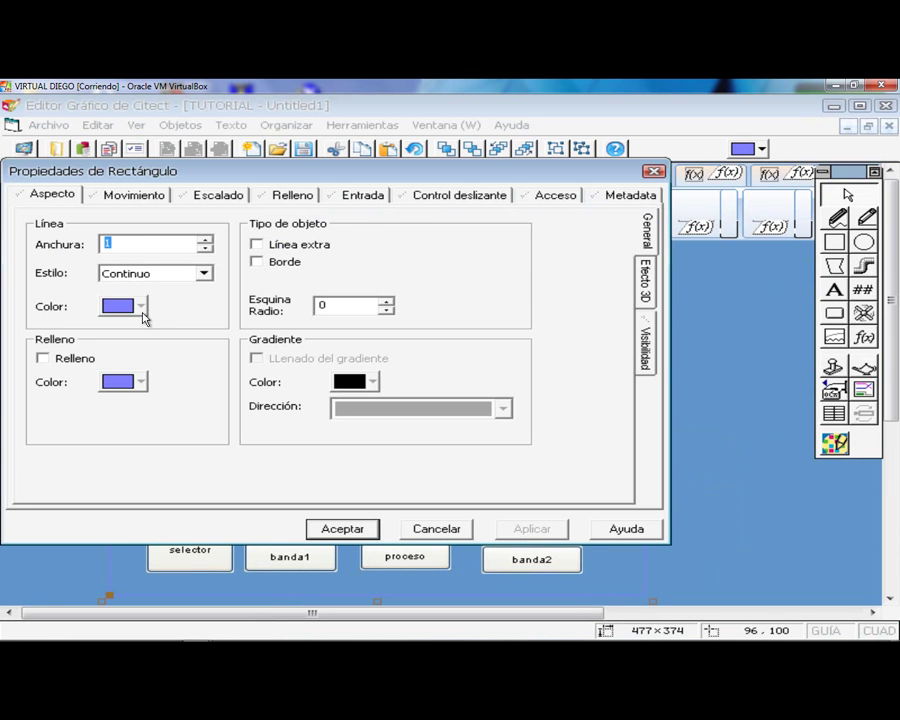
pyautogui.click(141, 306)
pyautogui.click(120, 340)
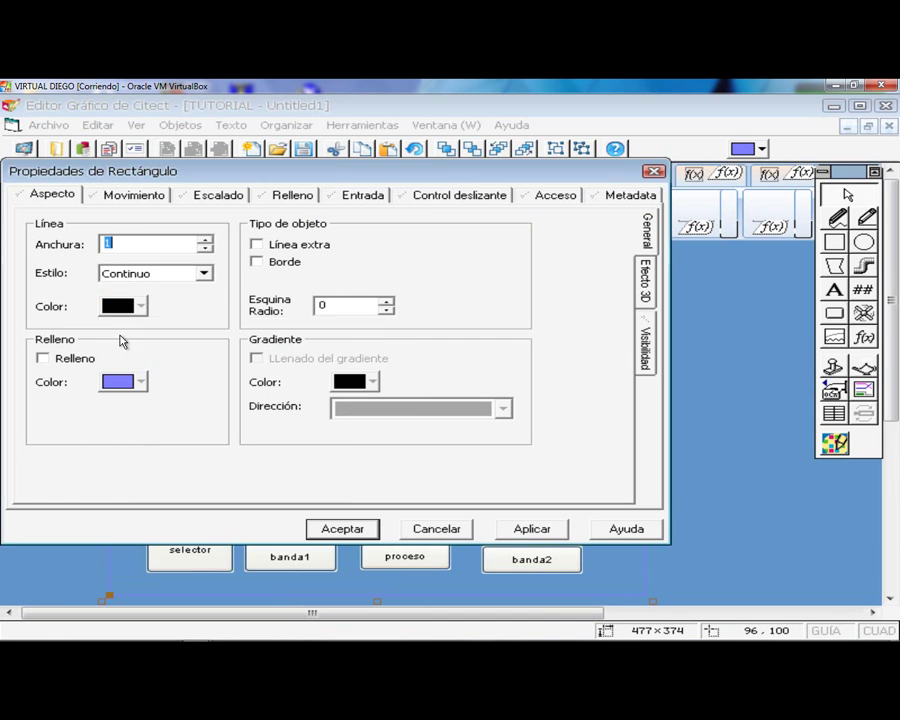
pyautogui.click(43, 358)
pyautogui.click(141, 382)
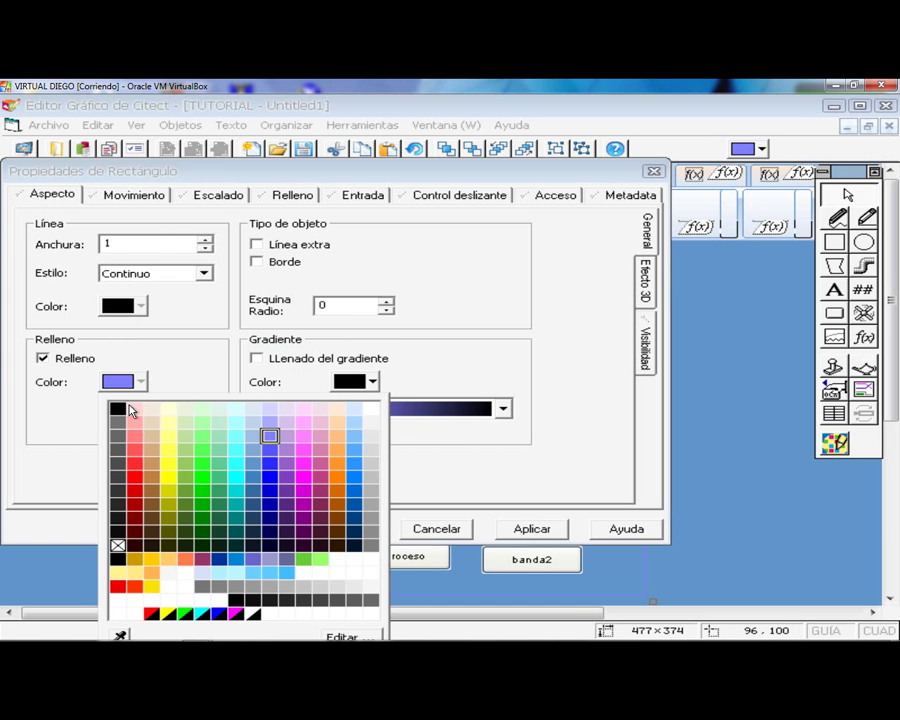
pyautogui.click(117, 408)
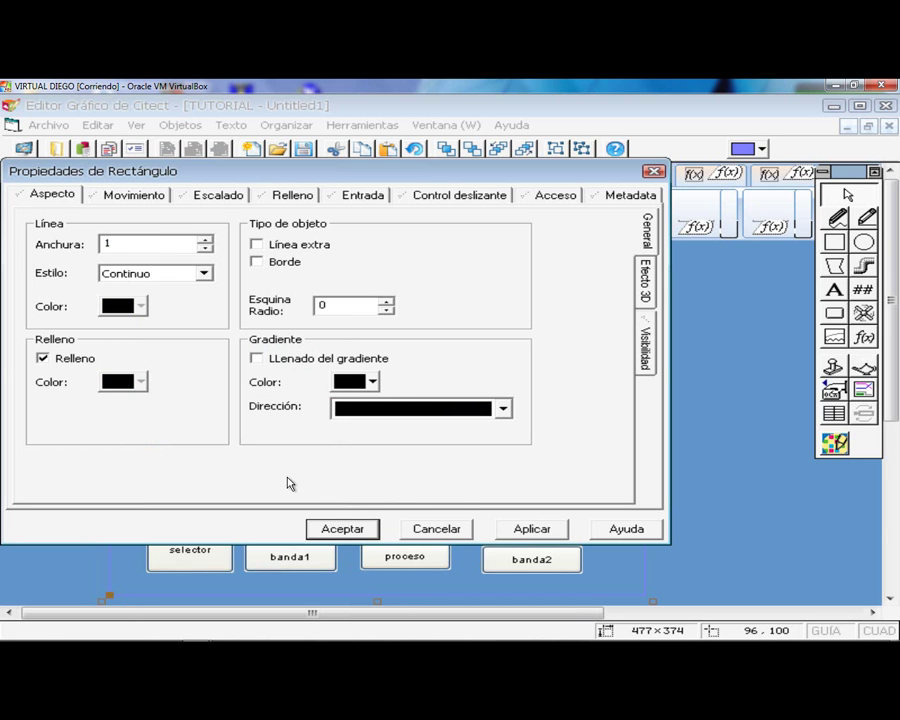
pyautogui.click(142, 306)
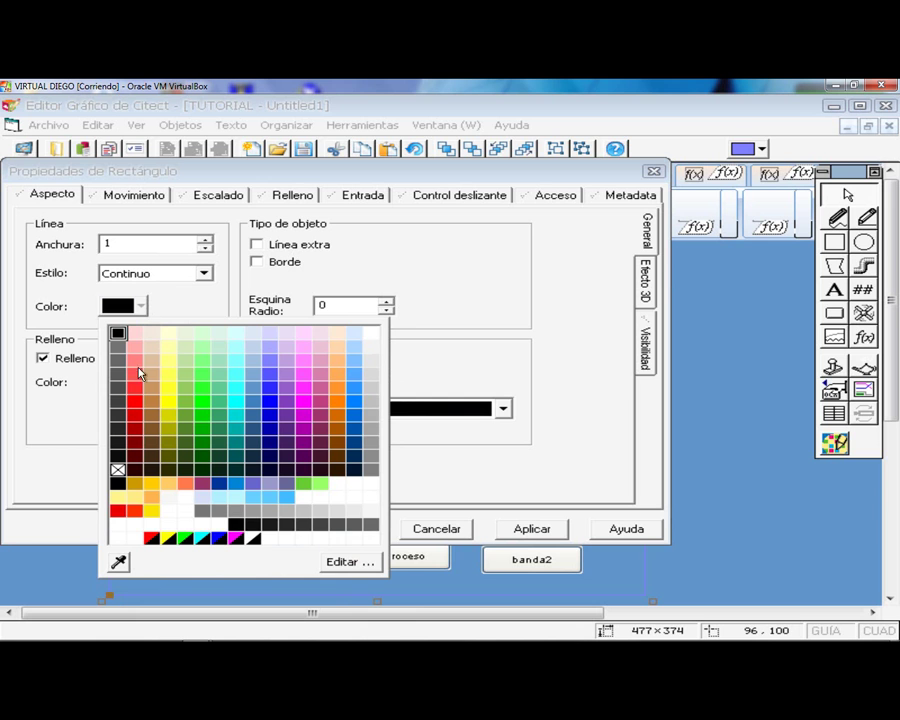
pyautogui.click(373, 367)
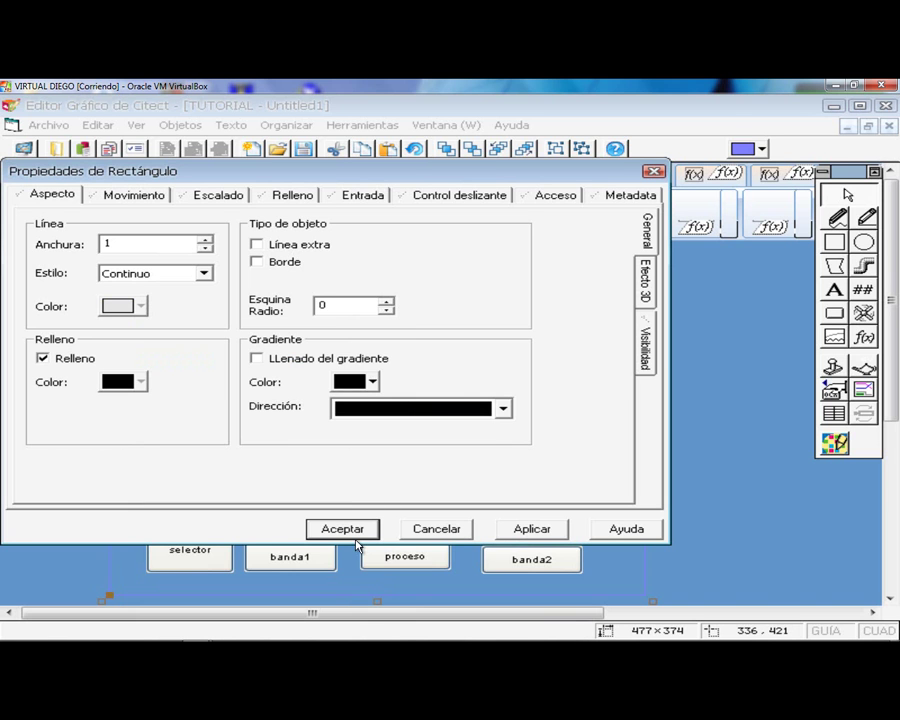
pyautogui.click(342, 529)
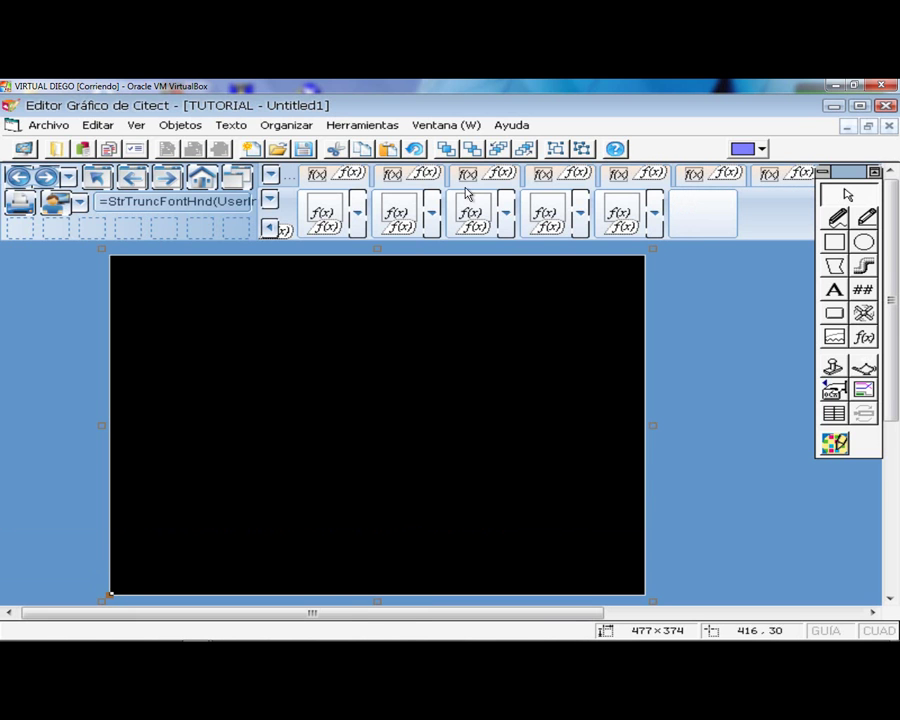
# - Send the black rectangle behind the buttons and paste the citect_empty bottle symbol
pyautogui.click(473, 151)
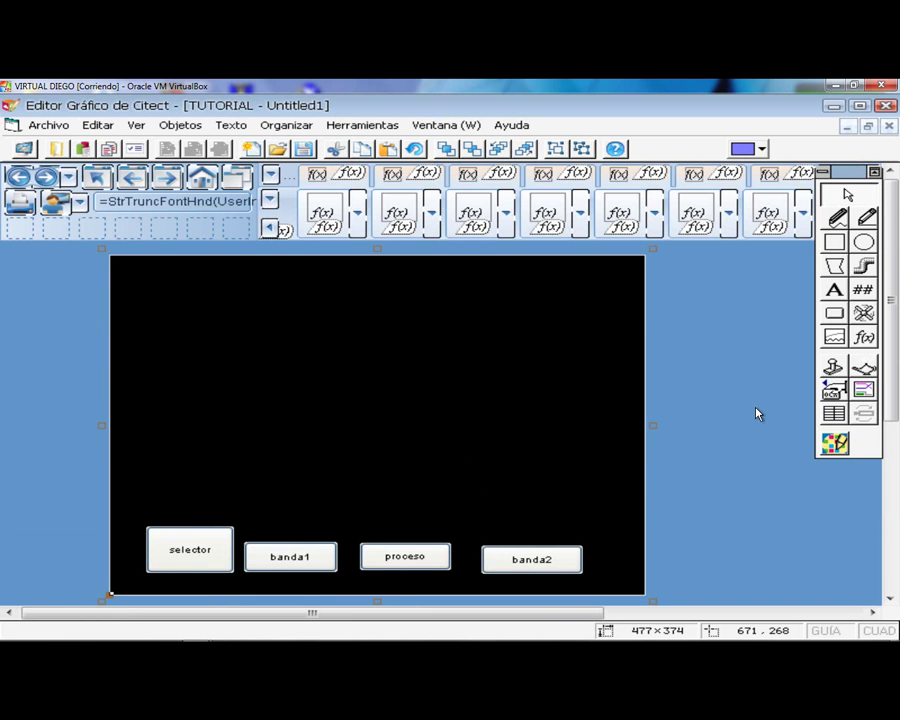
pyautogui.click(835, 368)
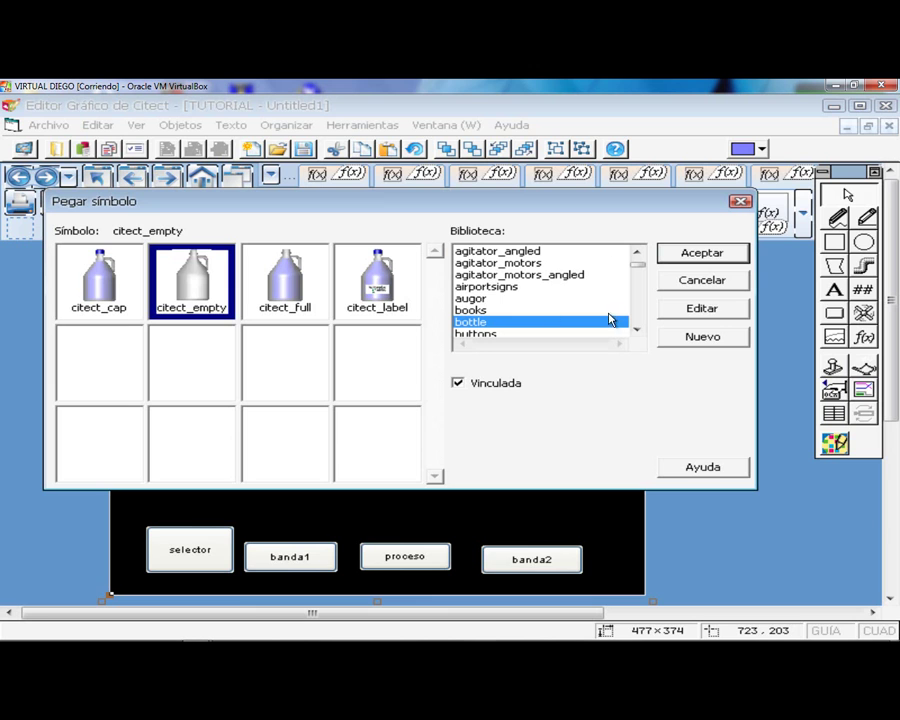
pyautogui.click(636, 330)
pyautogui.click(636, 330)
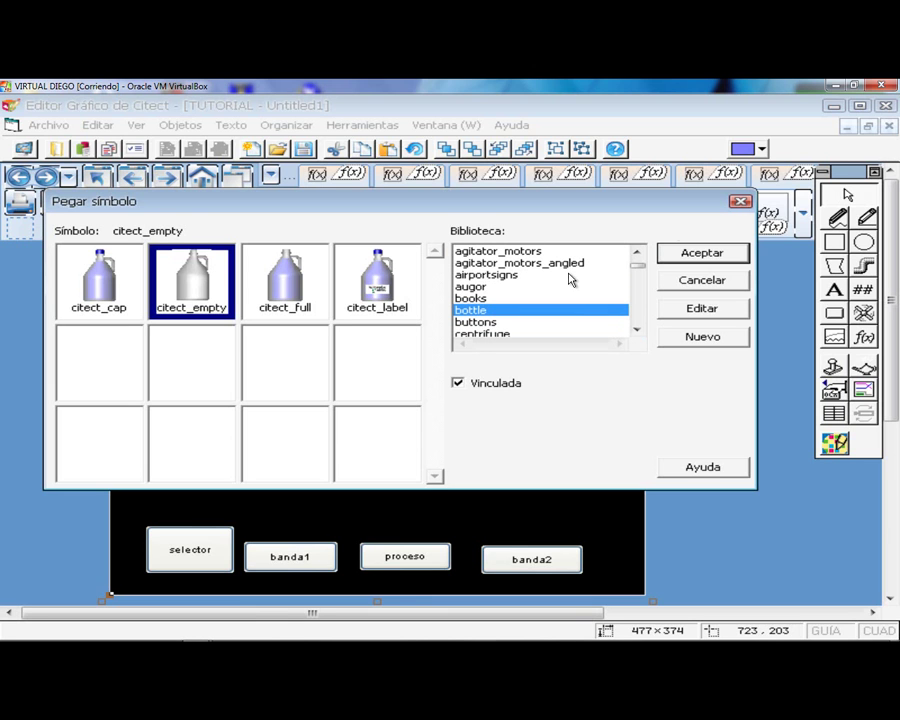
pyautogui.click(692, 257)
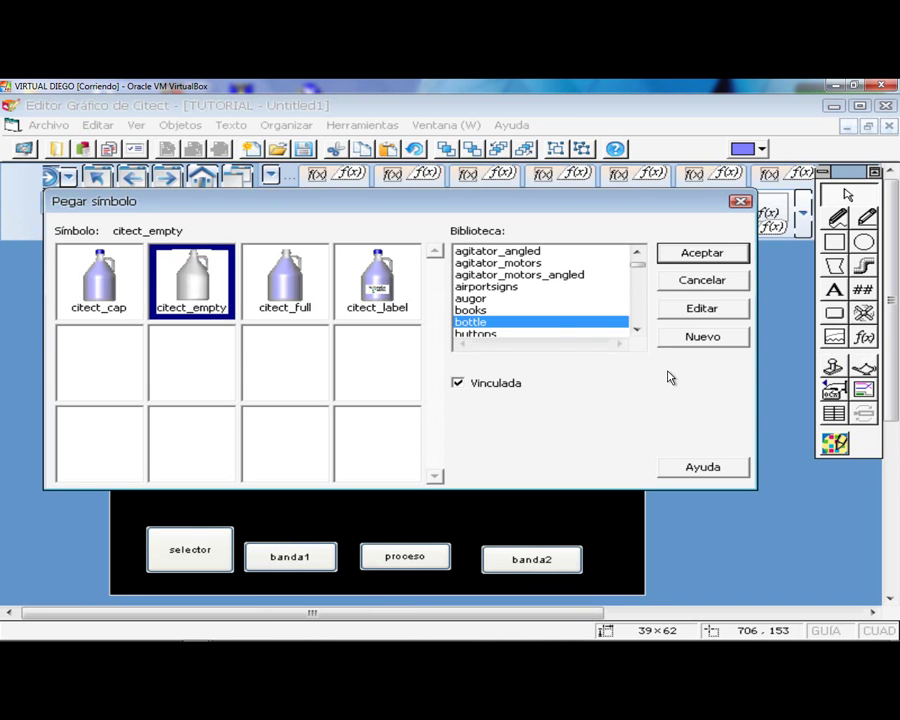
# - Paste the green conveyor join cnvy_1_join4_g from the conveyor library
pyautogui.scroll(-6, 637, 318)
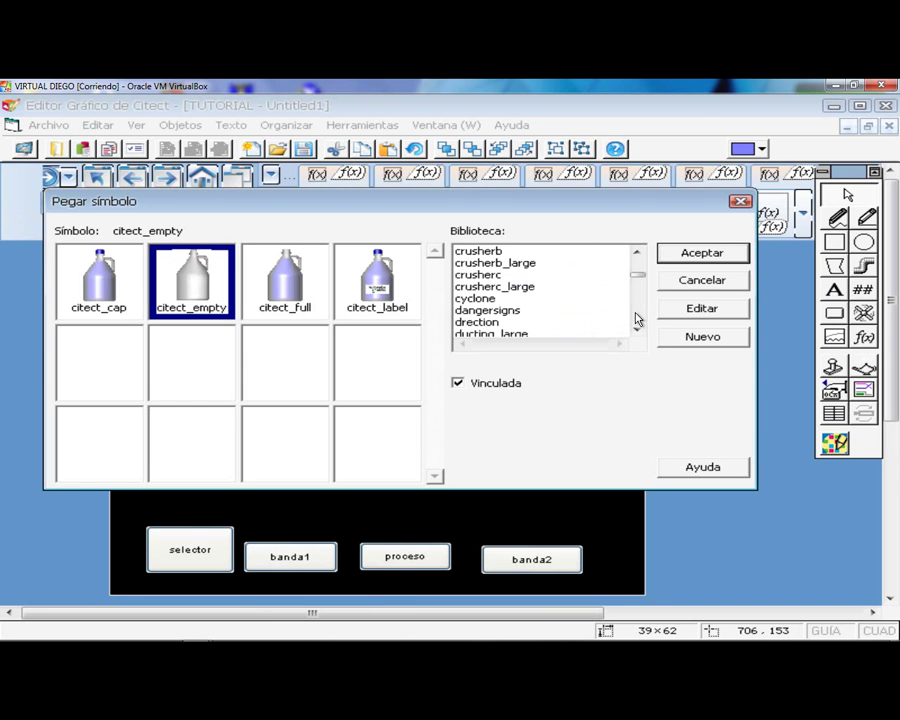
pyautogui.scroll(3, 637, 260)
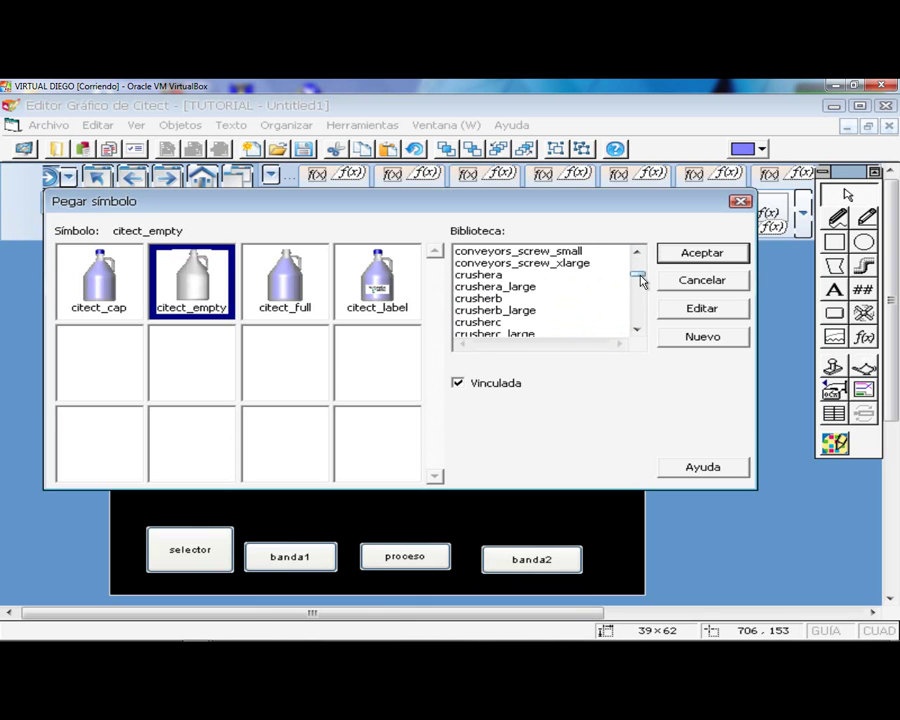
pyautogui.click(551, 262)
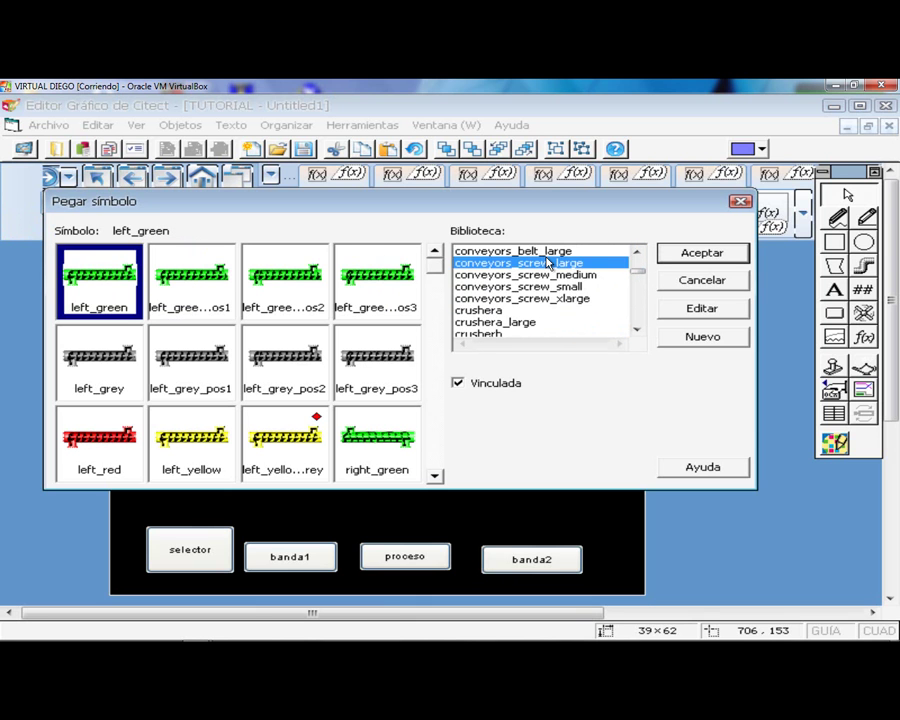
pyautogui.scroll(1, 578, 262)
pyautogui.click(505, 263)
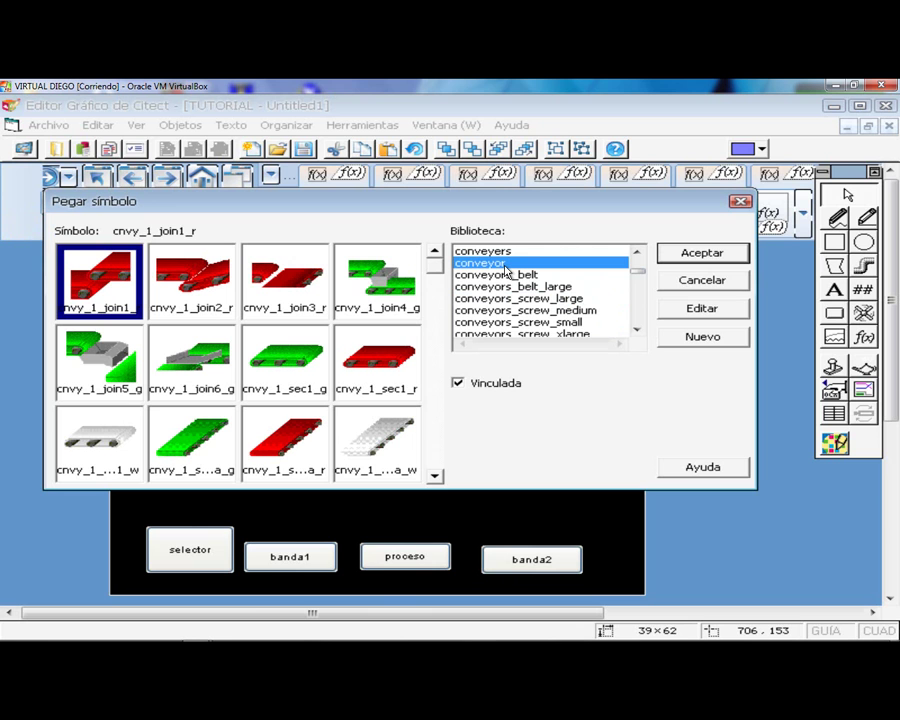
pyautogui.click(393, 289)
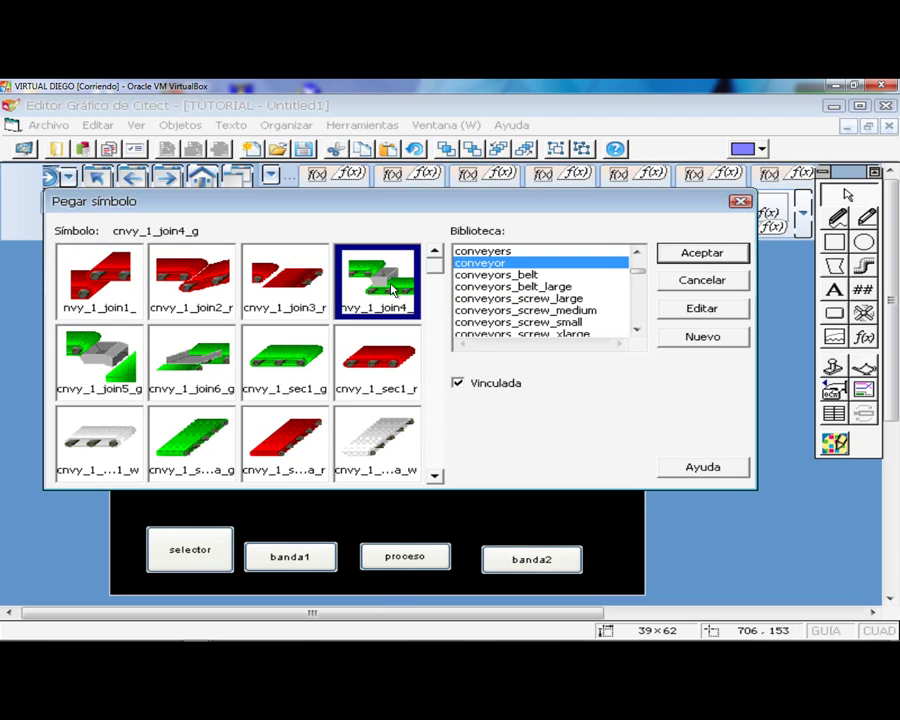
pyautogui.doubleClick(393, 289)
# - Enlarge the conveyor symbol and position it across the middle of the page
pyautogui.moveTo(188, 298); pyautogui.dragTo(293, 328)
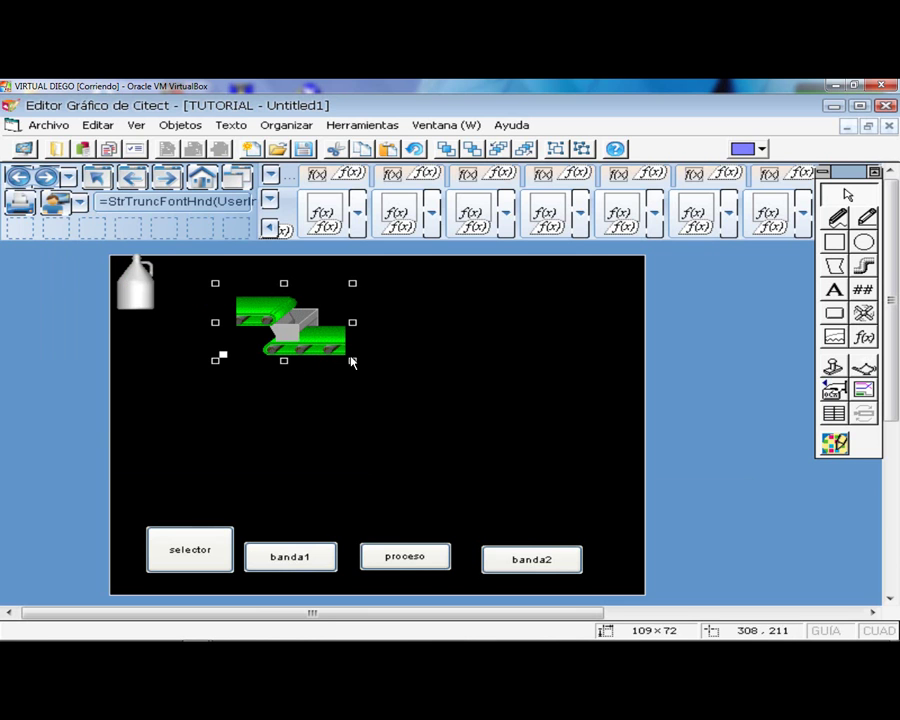
pyautogui.moveTo(352, 362); pyautogui.dragTo(591, 468)
pyautogui.moveTo(361, 406); pyautogui.dragTo(293, 423)
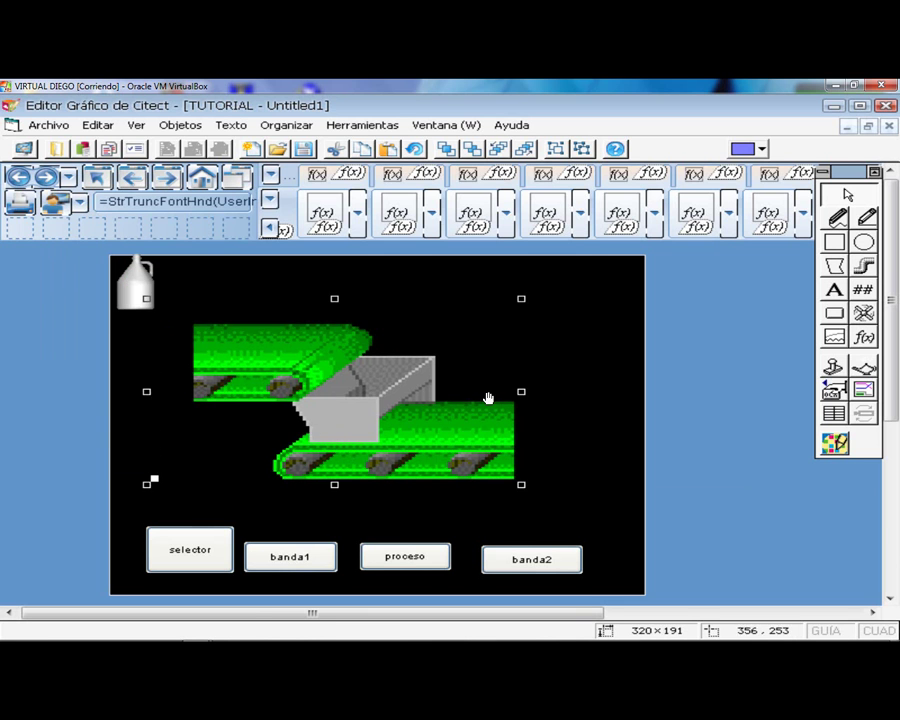
pyautogui.moveTo(521, 484); pyautogui.dragTo(590, 489)
pyautogui.moveTo(518, 463); pyautogui.dragTo(499, 469)
# - Shrink the bottle, stand it on the upper belt, and bring it in front of the conveyor
pyautogui.click(131, 291)
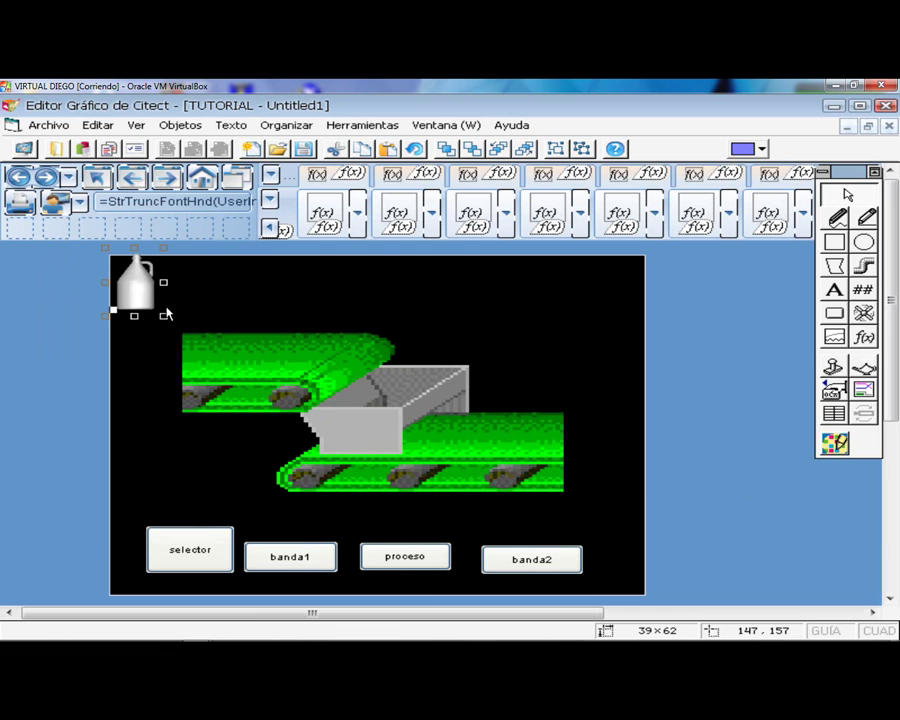
pyautogui.moveTo(166, 318); pyautogui.dragTo(262, 328)
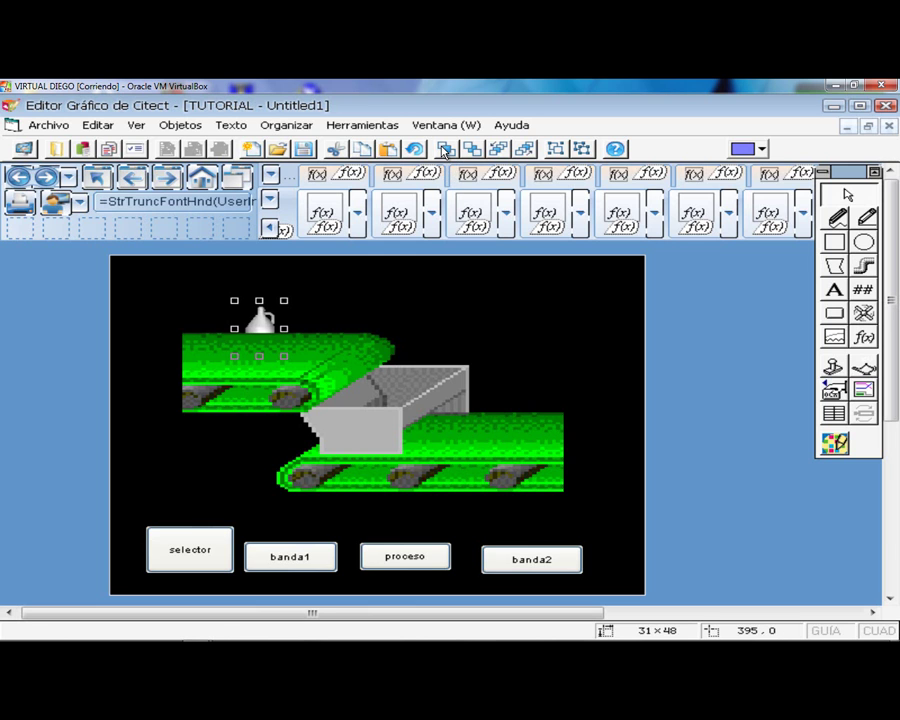
pyautogui.click(446, 150)
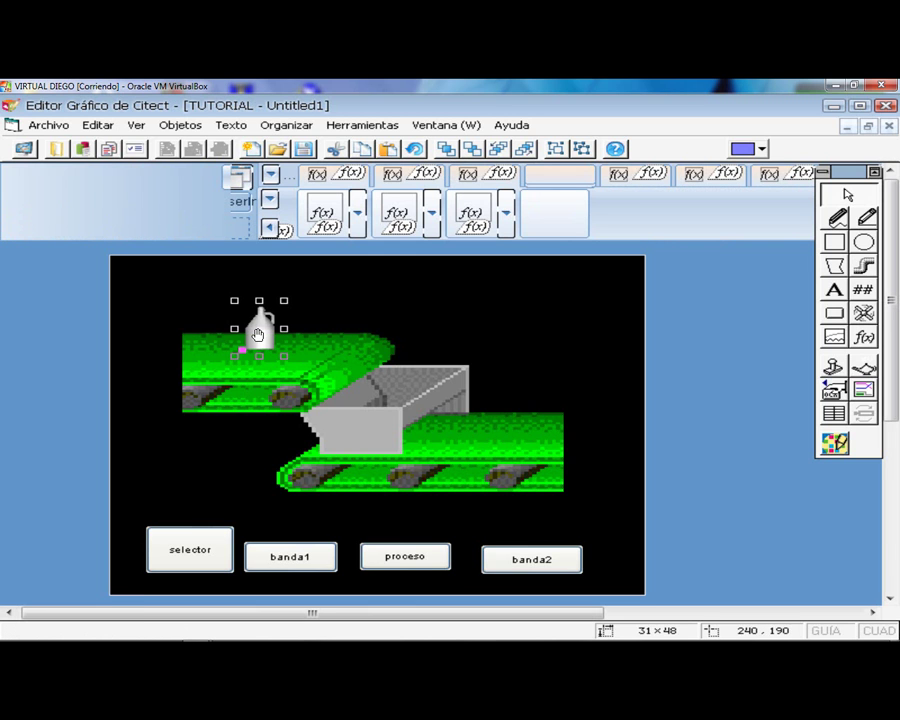
pyautogui.click(714, 402)
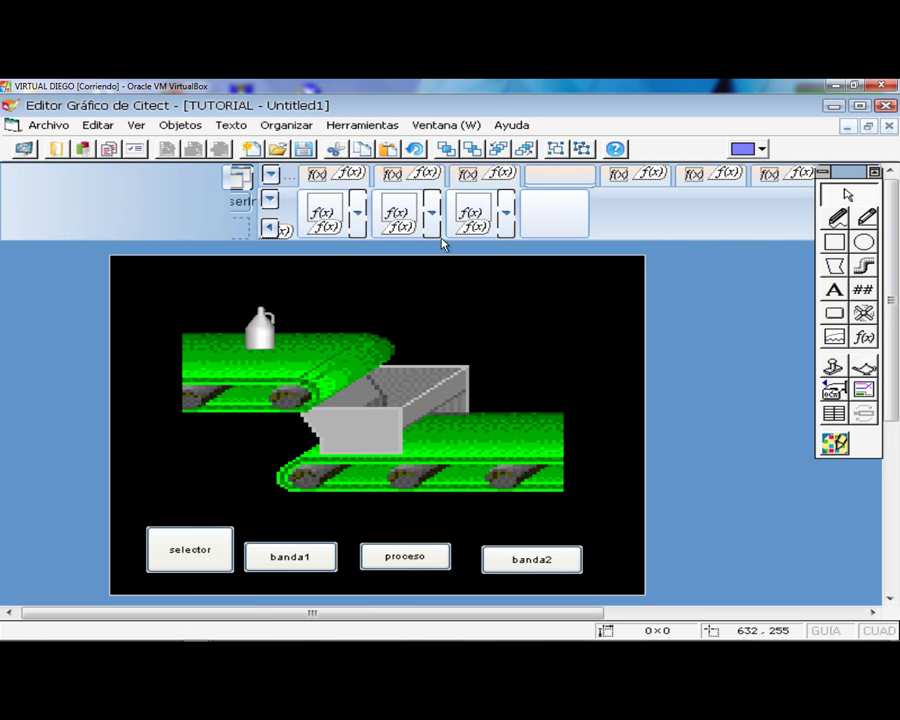
pyautogui.click(136, 125)
# - Show the Zoom magnifier window, move it right of the drawing, and adjust its zoom level
pyautogui.moveTo(181, 125)
pyautogui.moveTo(148, 126)
pyautogui.click(172, 268)
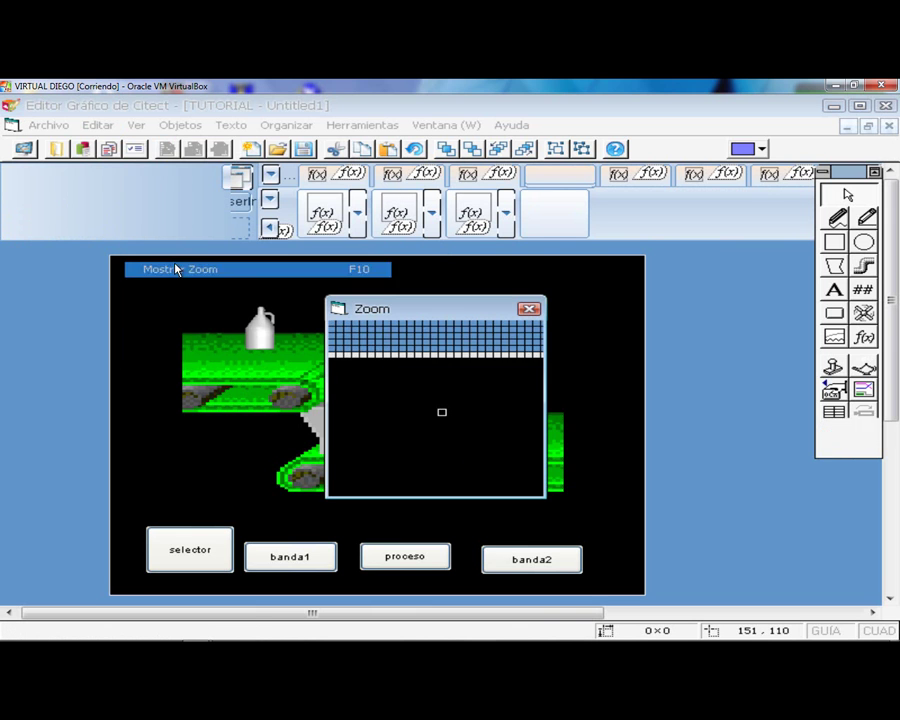
pyautogui.moveTo(460, 308)
pyautogui.mouseDown()
pyautogui.moveTo(707, 307)
pyautogui.moveTo(717, 282)
pyautogui.mouseUp()
pyautogui.rightClick(717, 281)
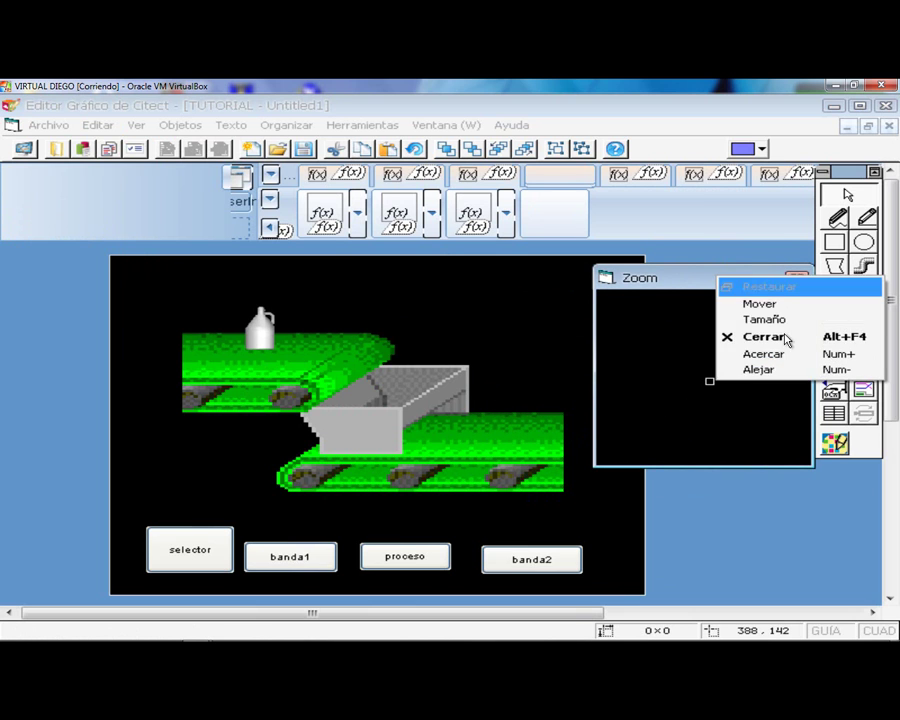
pyautogui.click(766, 373)
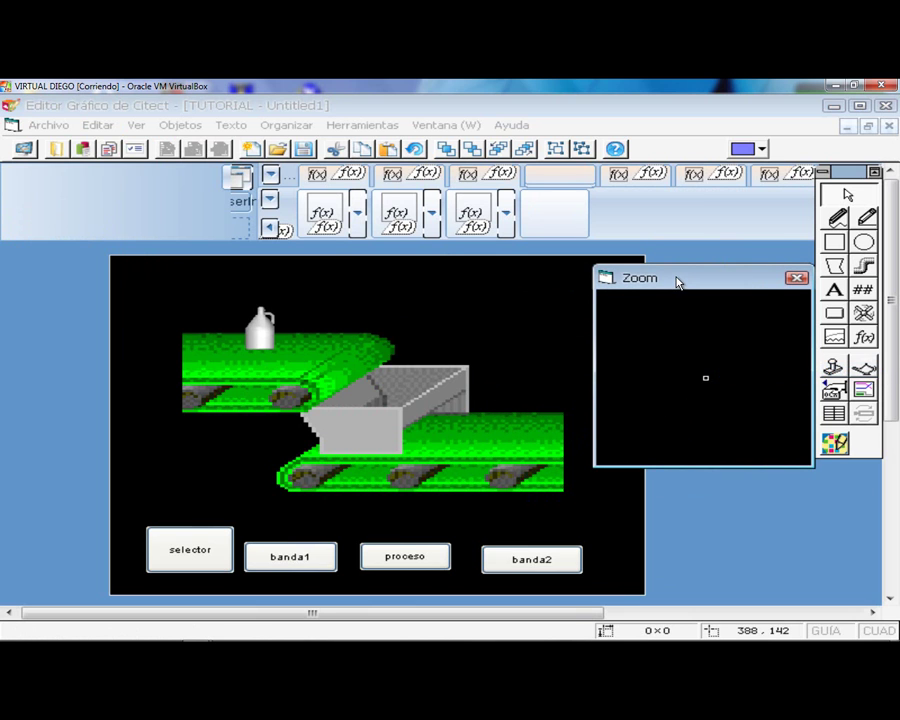
pyautogui.rightClick(677, 283)
pyautogui.click(730, 369)
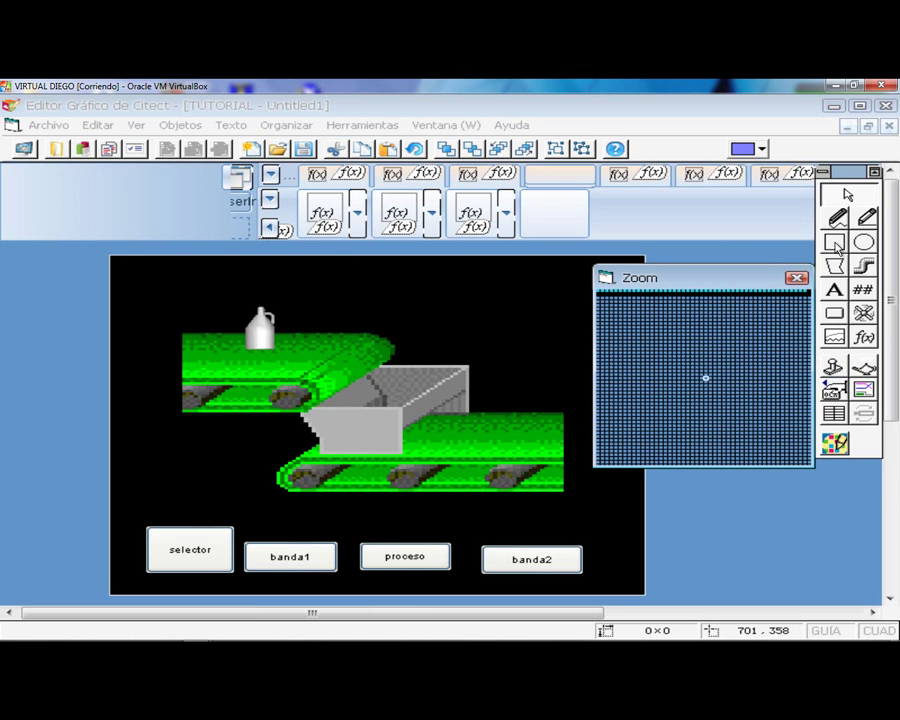
pyautogui.click(835, 245)
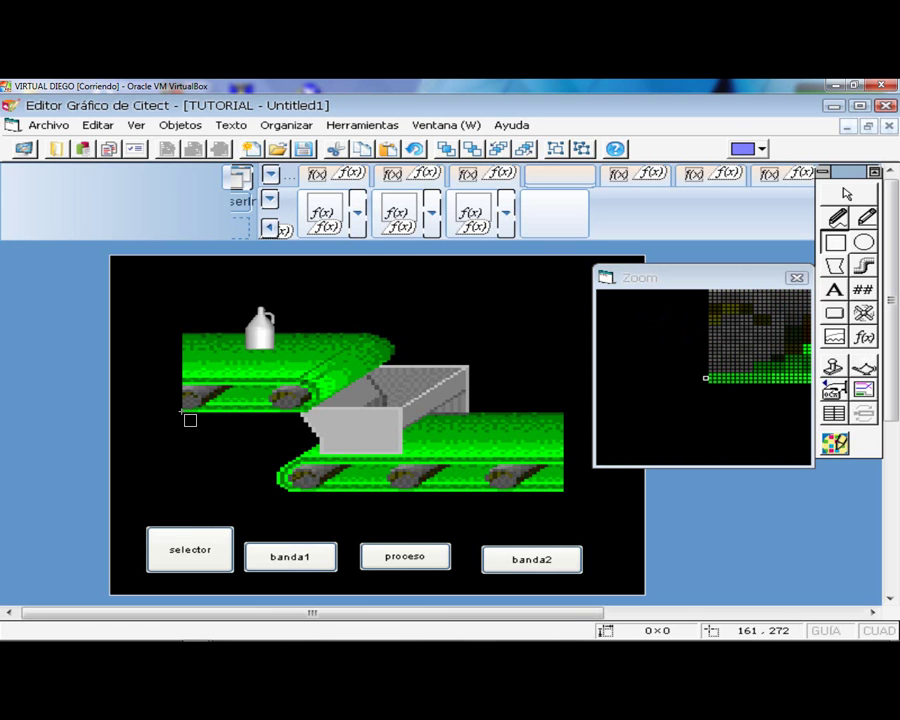
# - Draw a small test rectangle, close its properties unchanged, and delete it
pyautogui.moveTo(181, 411); pyautogui.dragTo(179, 404)
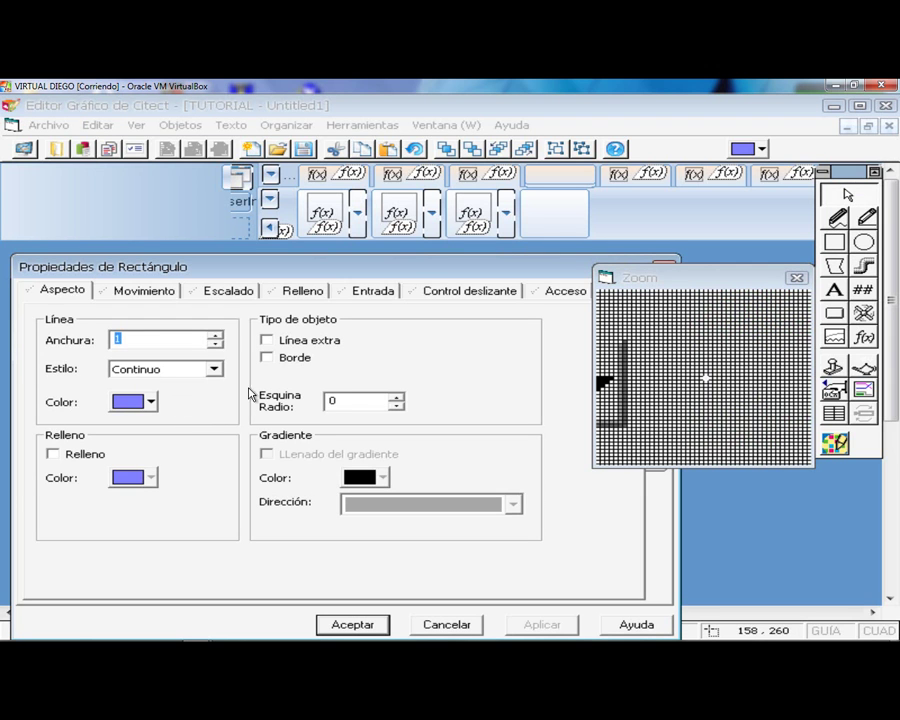
pyautogui.moveTo(582, 267); pyautogui.dragTo(518, 267)
pyautogui.click(598, 265)
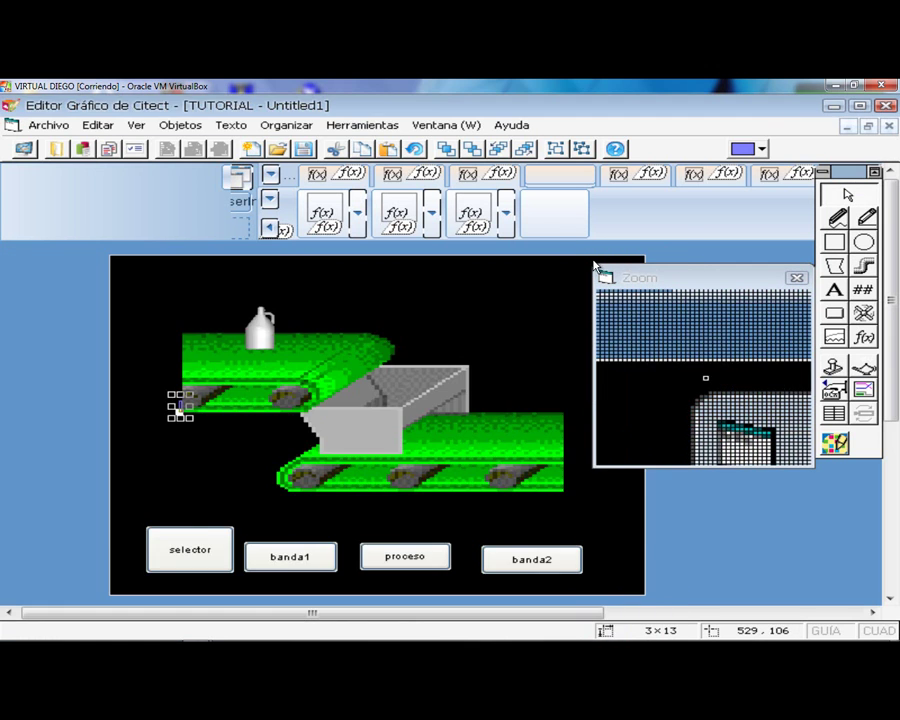
pyautogui.press('Delete')
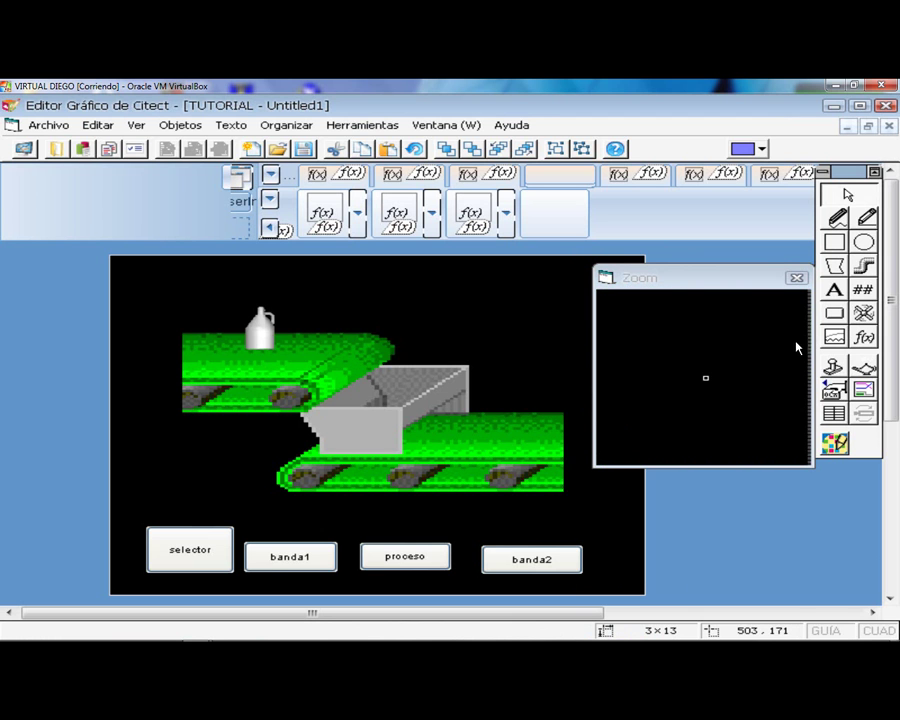
pyautogui.click(834, 242)
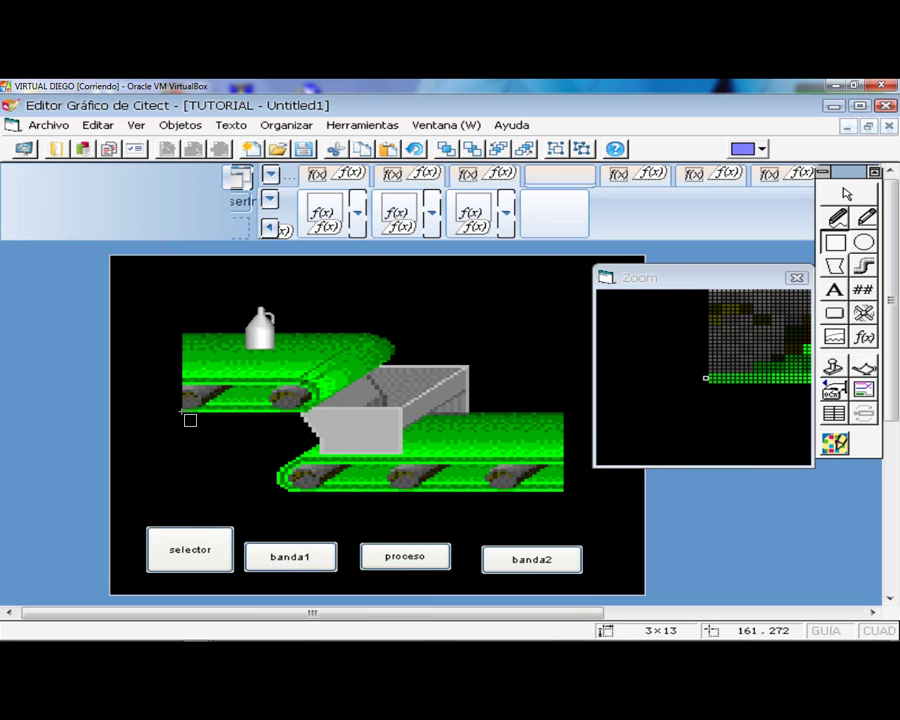
# - Draw a tall rectangle over the upper conveyor's left end, filled light grey with a black outline
pyautogui.moveTo(182, 410); pyautogui.dragTo(124, 295)
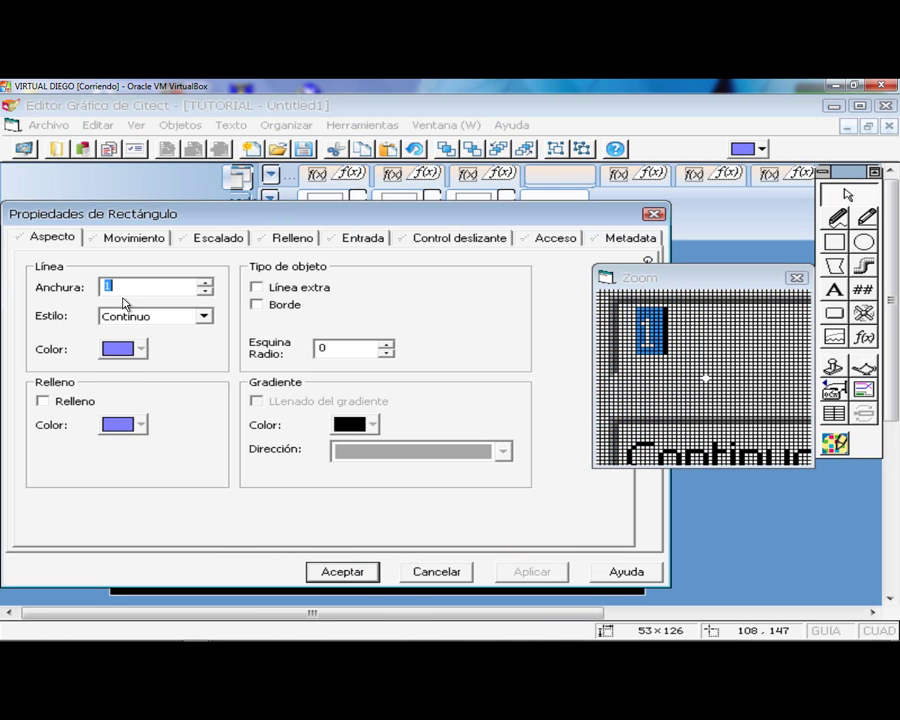
pyautogui.click(41, 401)
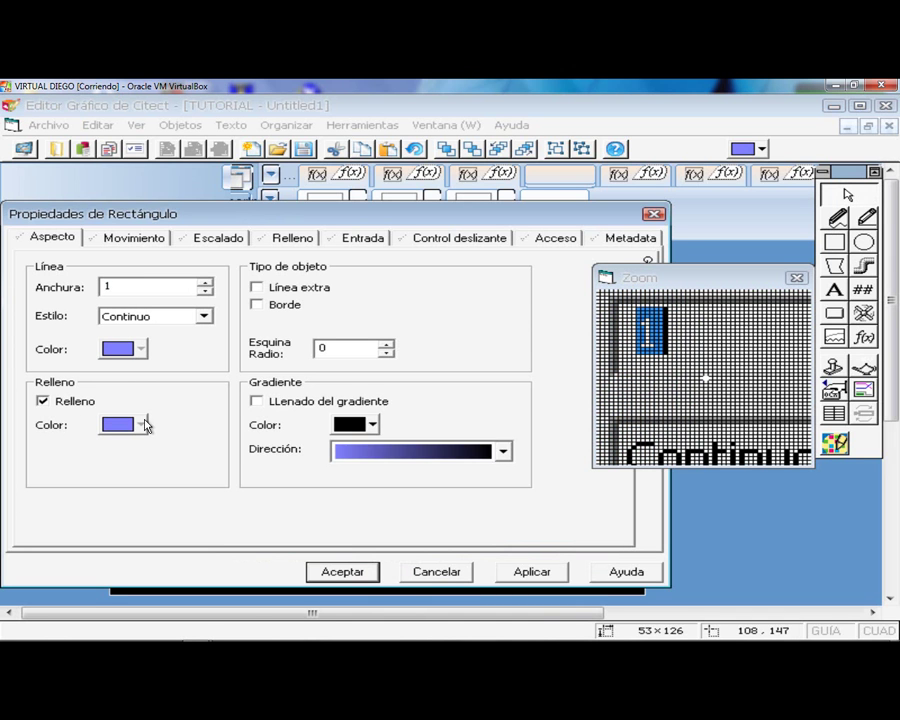
pyautogui.click(141, 424)
pyautogui.click(377, 503)
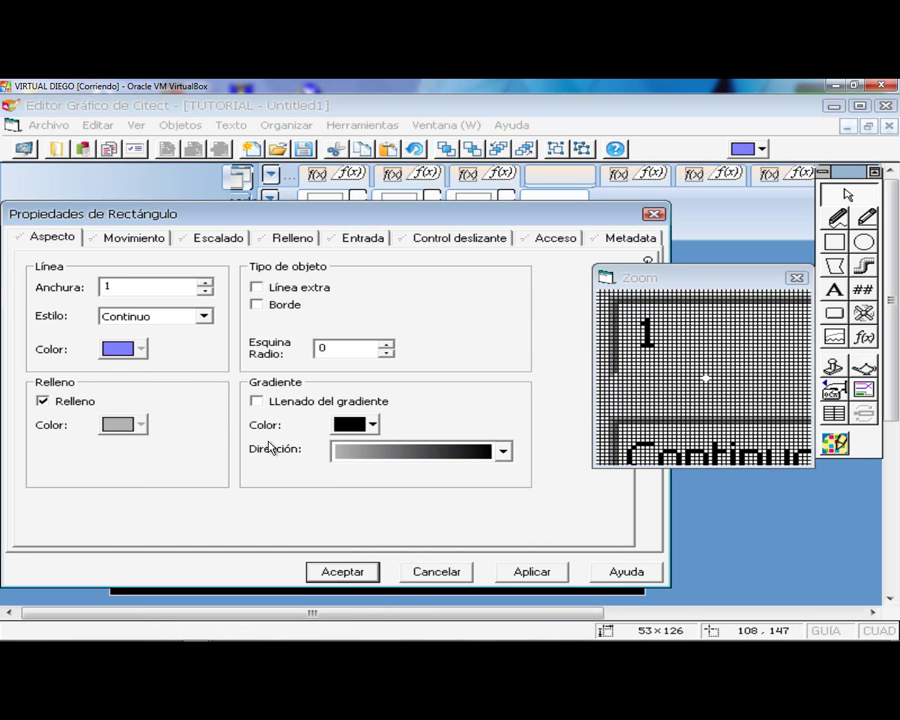
pyautogui.click(142, 349)
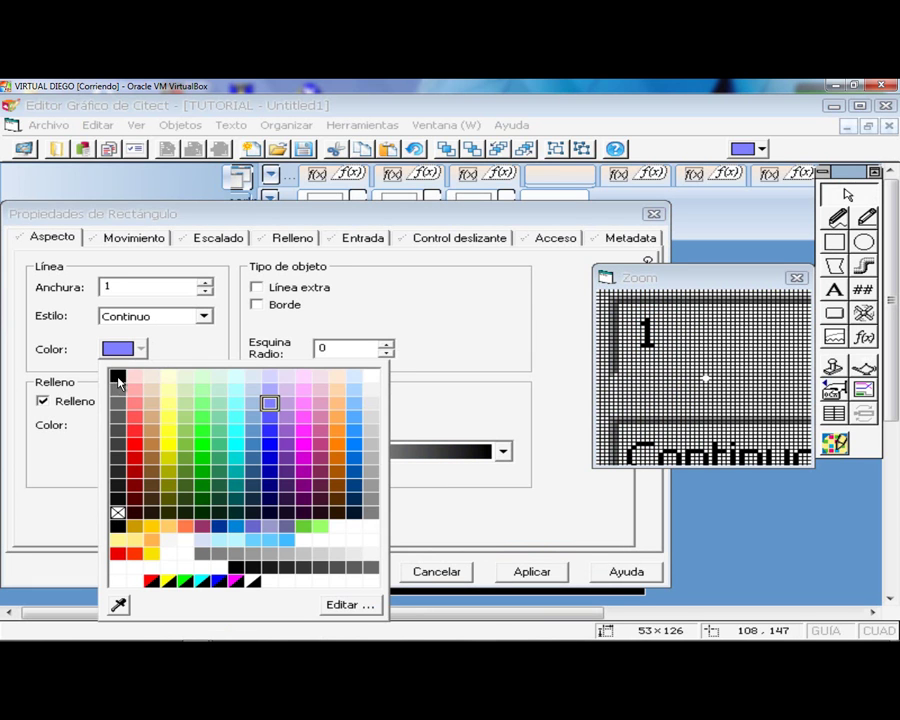
pyautogui.click(118, 376)
pyautogui.click(352, 572)
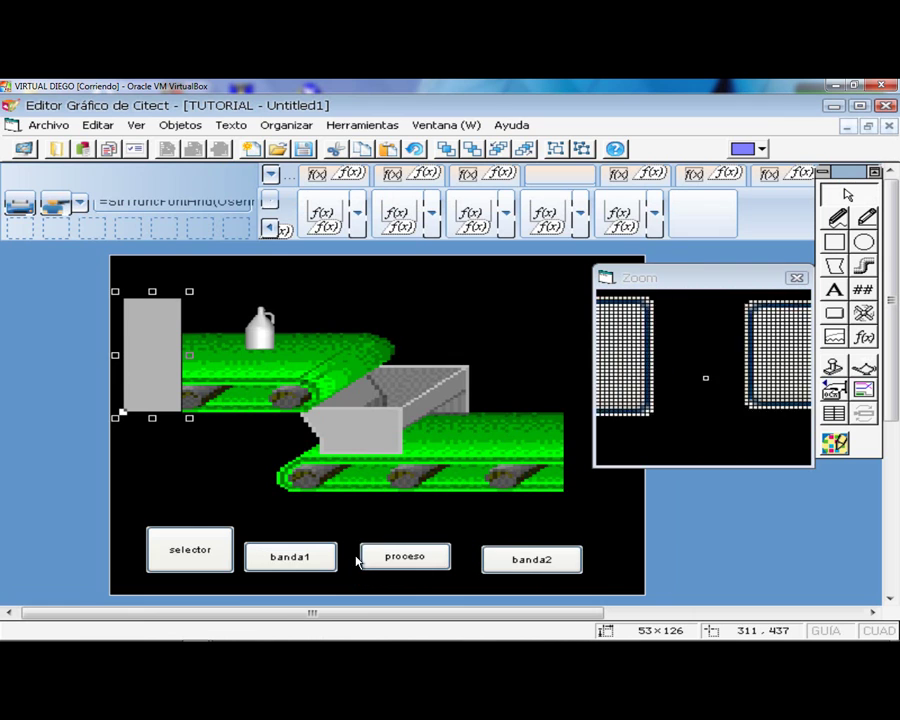